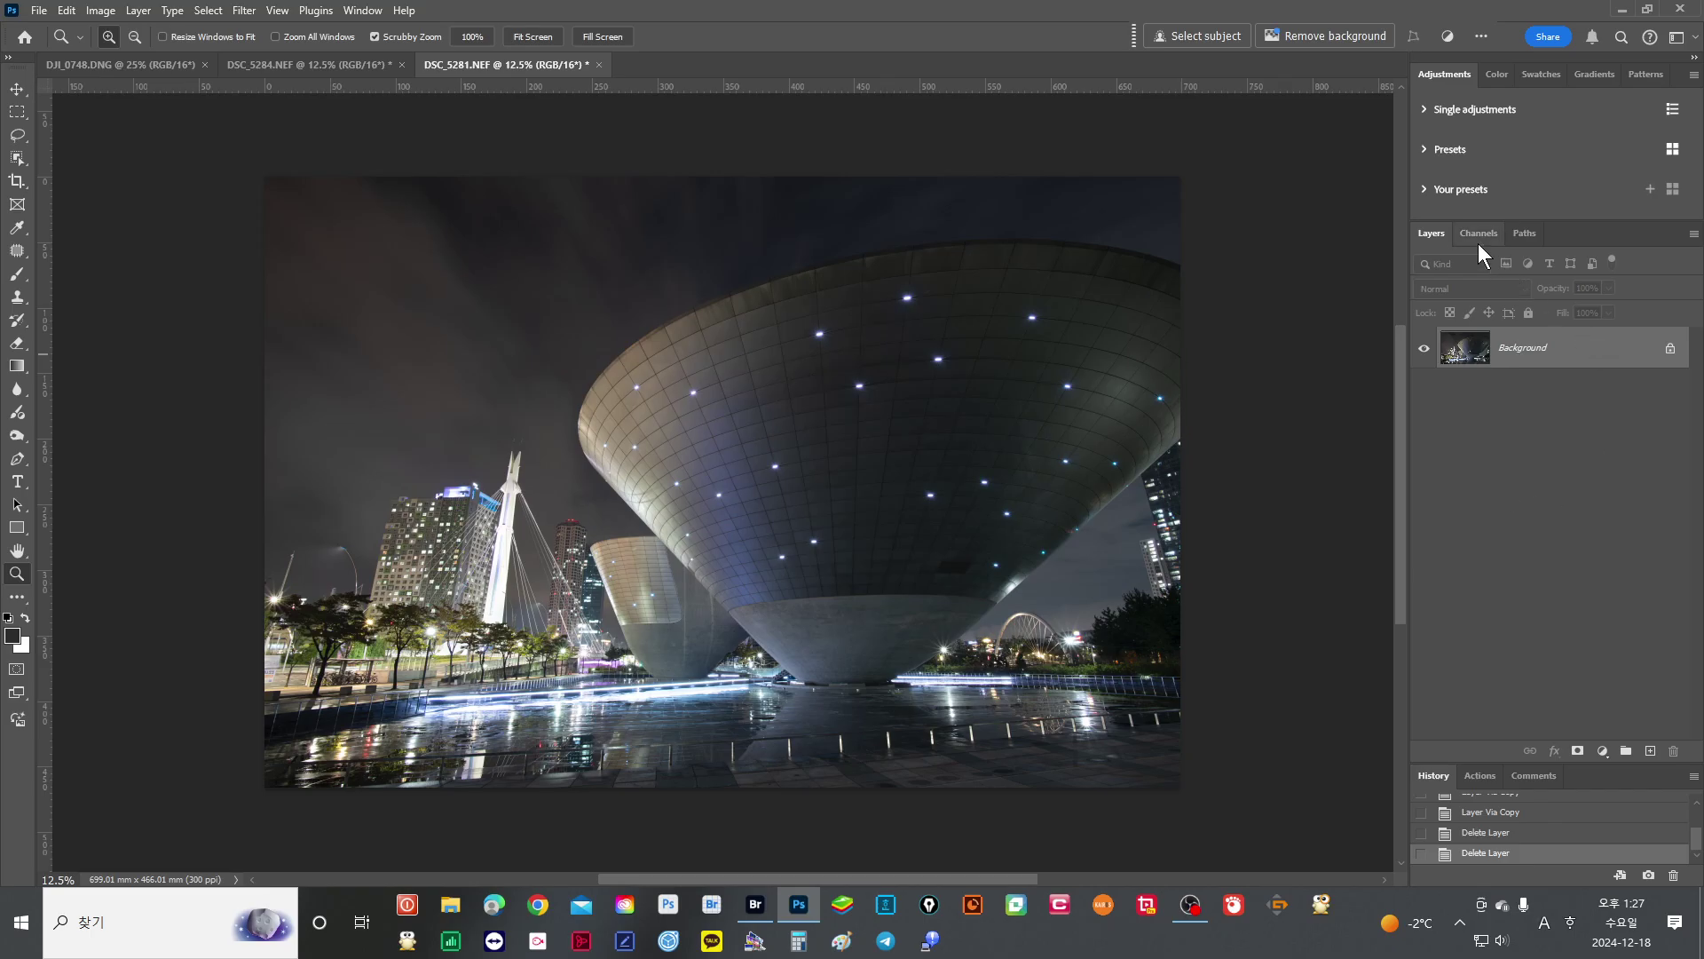
Load the RGB composite channel's luminosity as a selection and save that selection as a new alpha channel.
click(1477, 235)
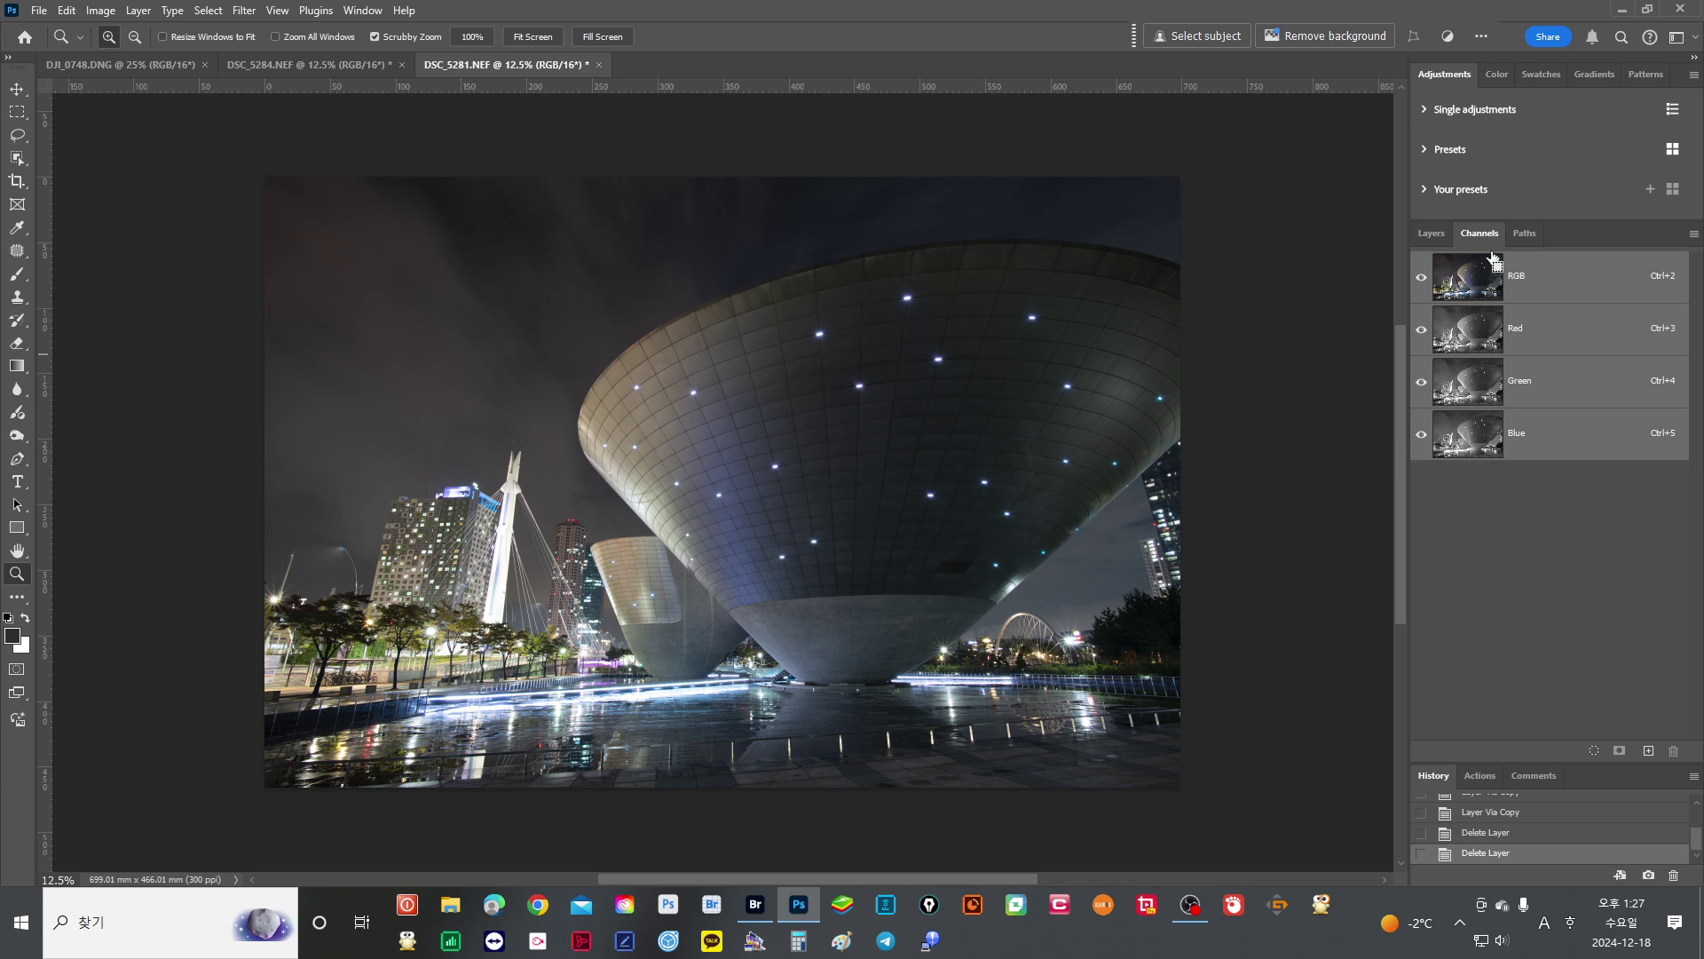
ctrl+click(1467, 295)
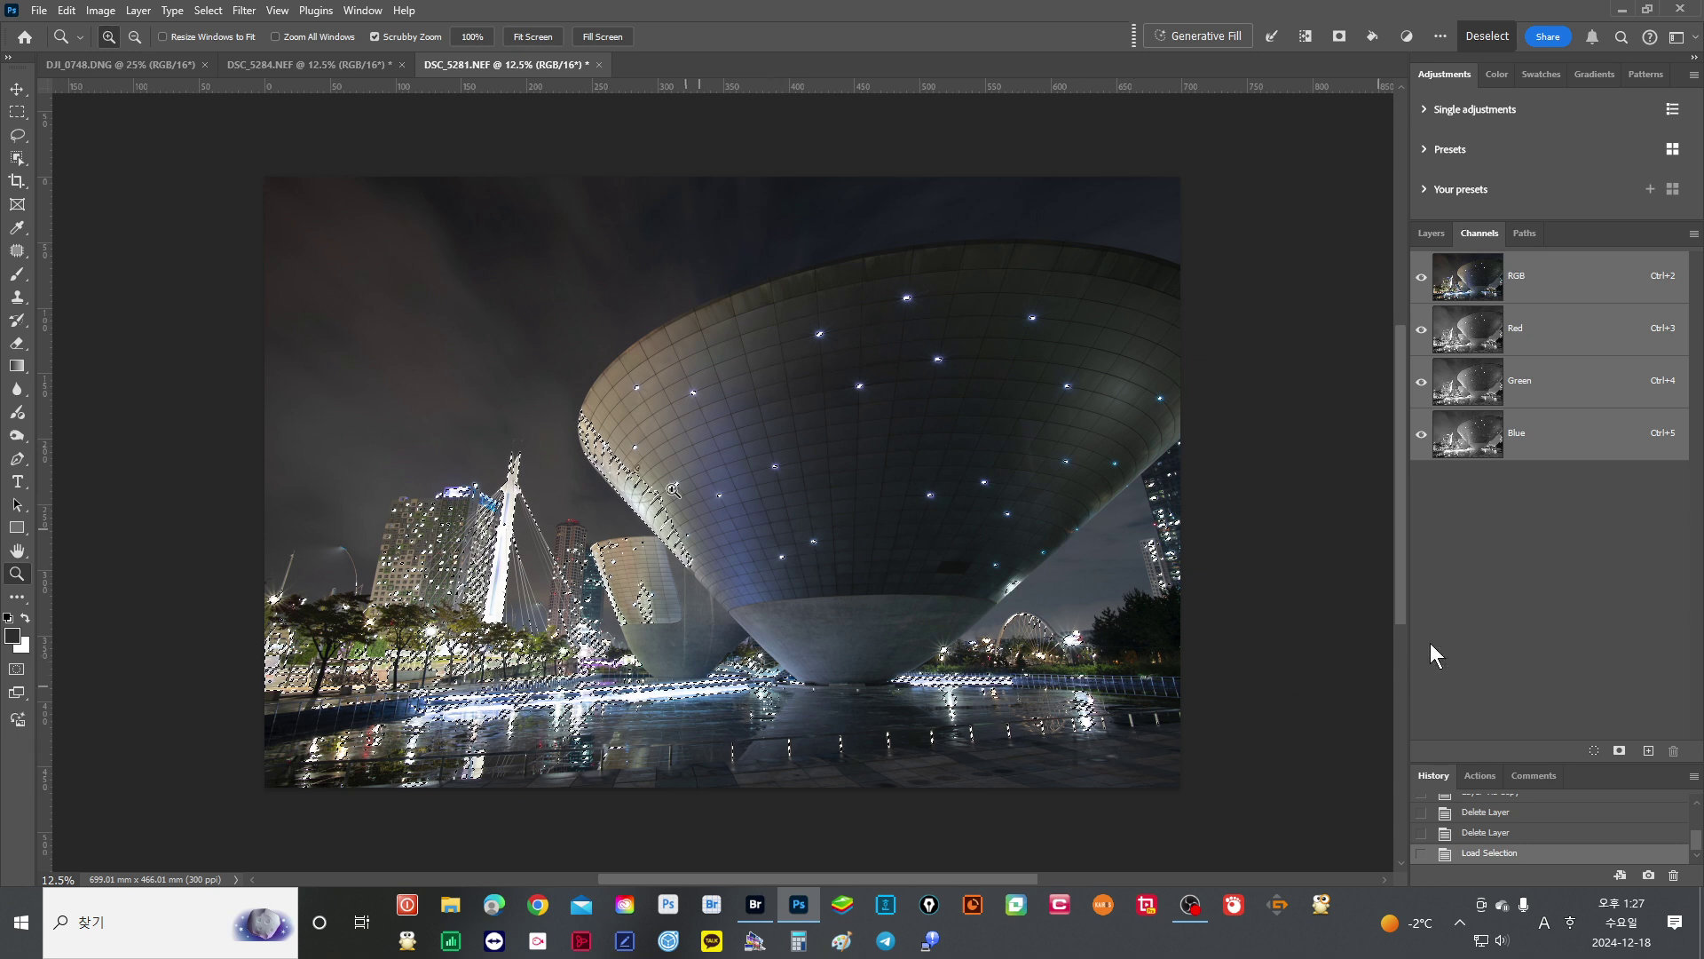
click(1619, 752)
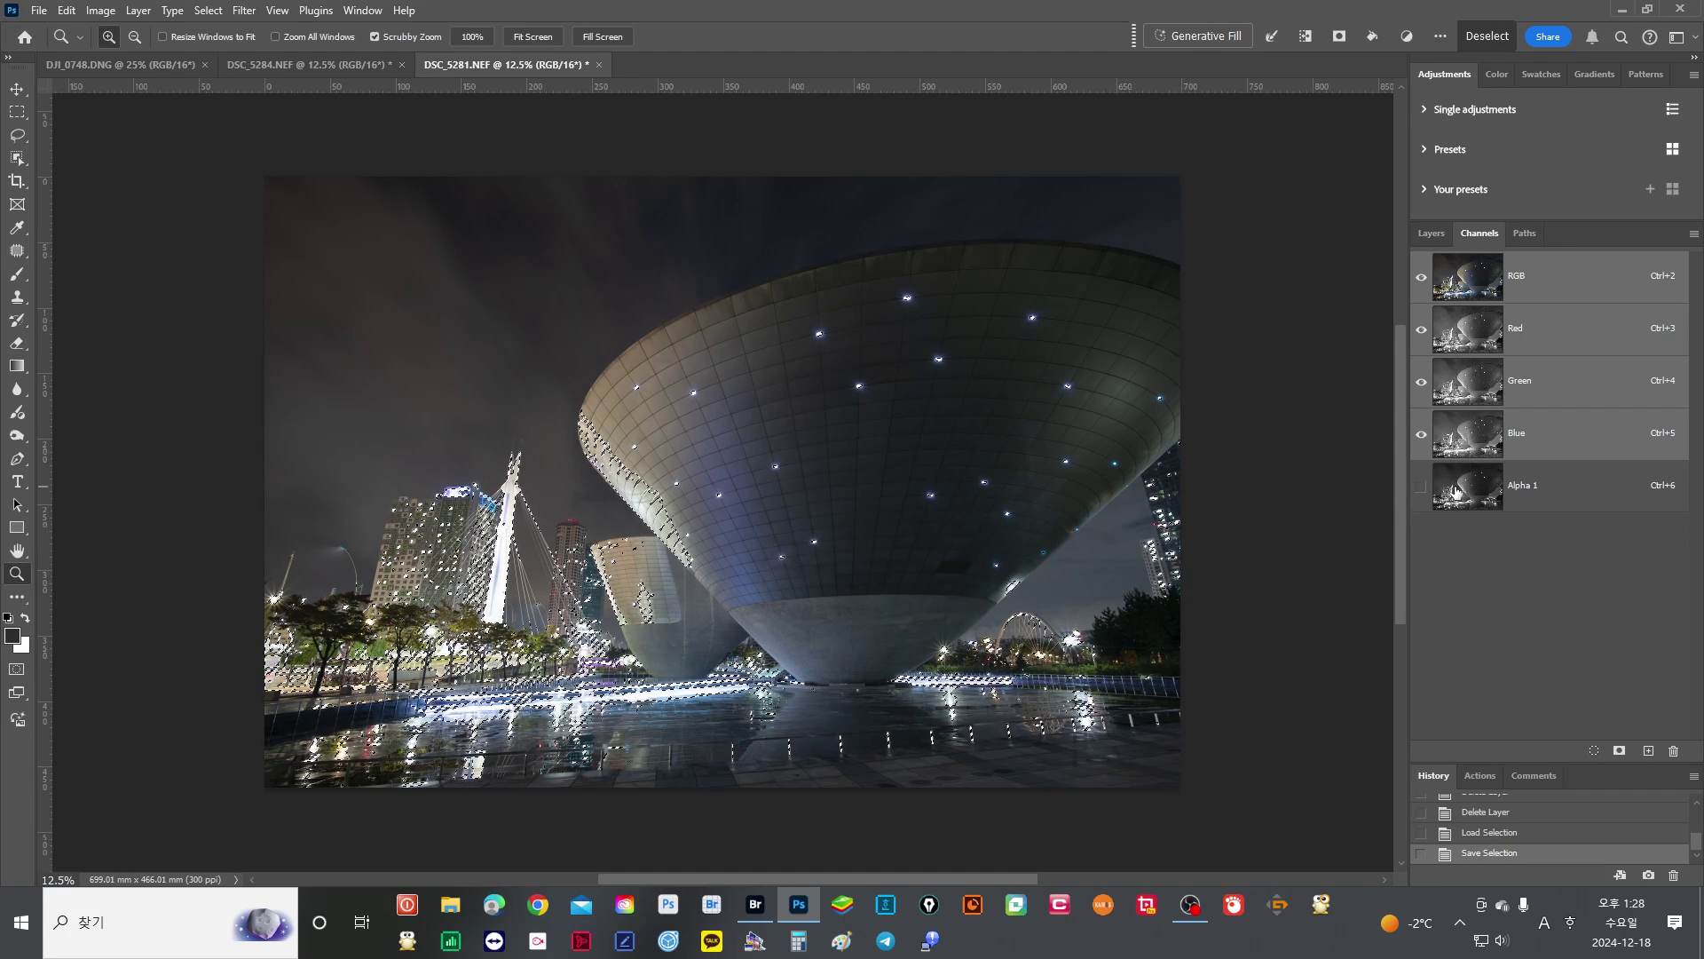
Preview the luminosity selection as the grayscale mask of a temporary Curves adjustment layer and delete that layer.
click(1431, 232)
click(1603, 752)
click(1597, 527)
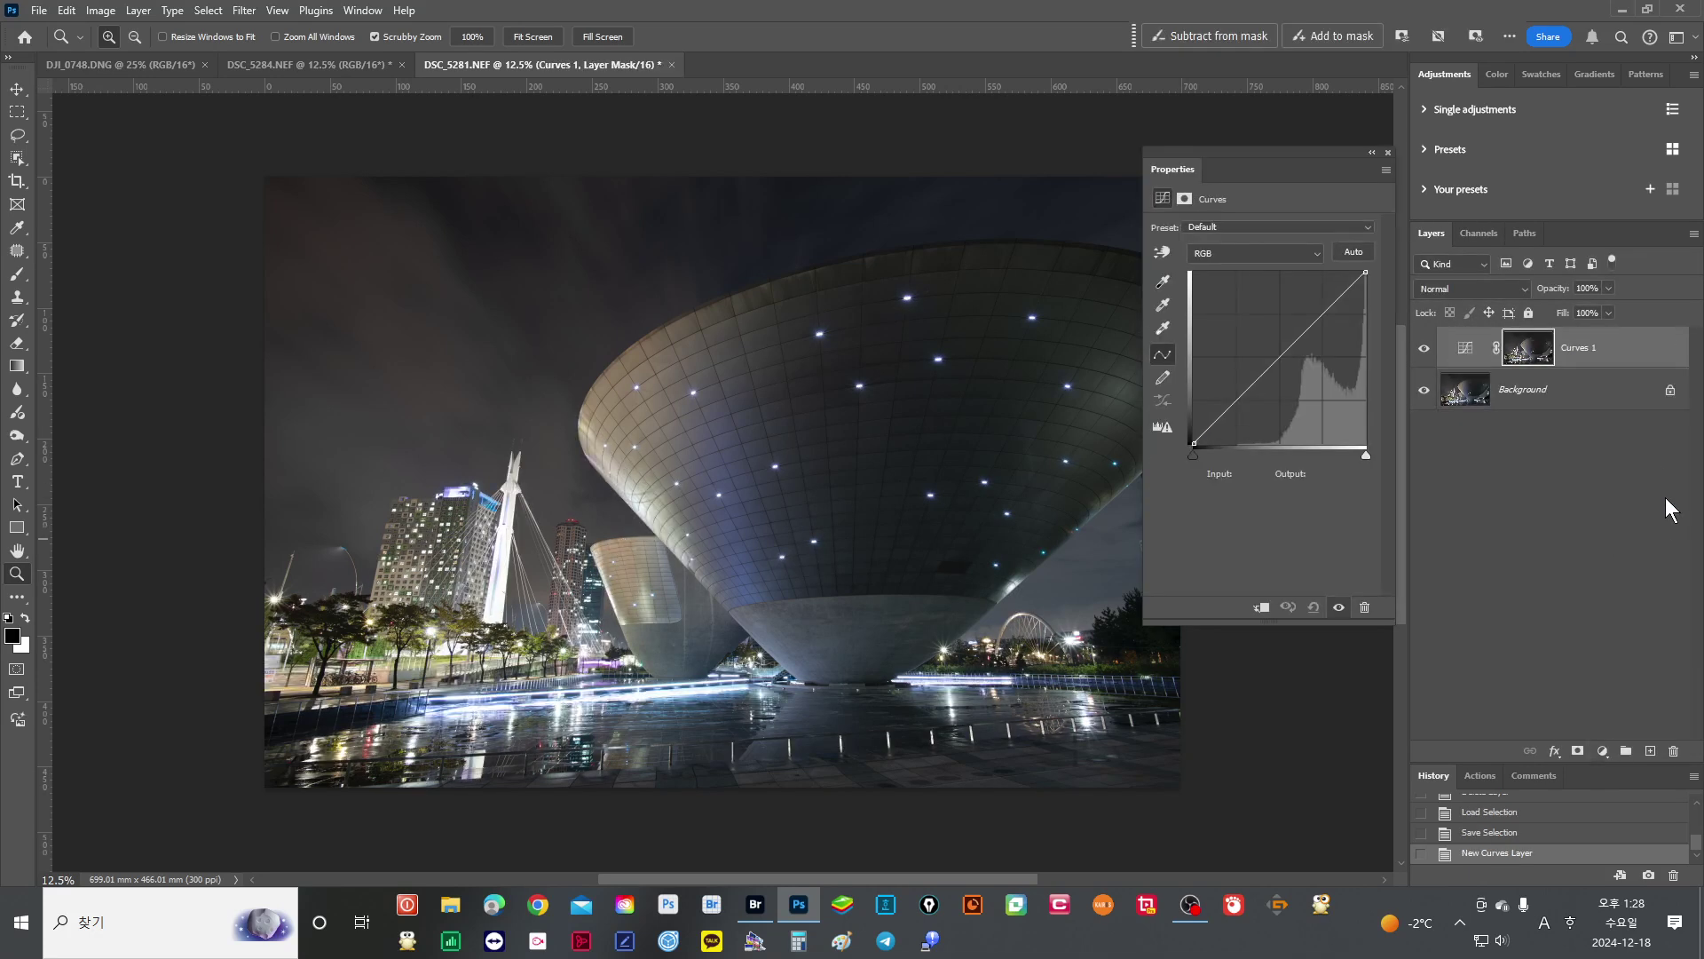
alt+click(1536, 362)
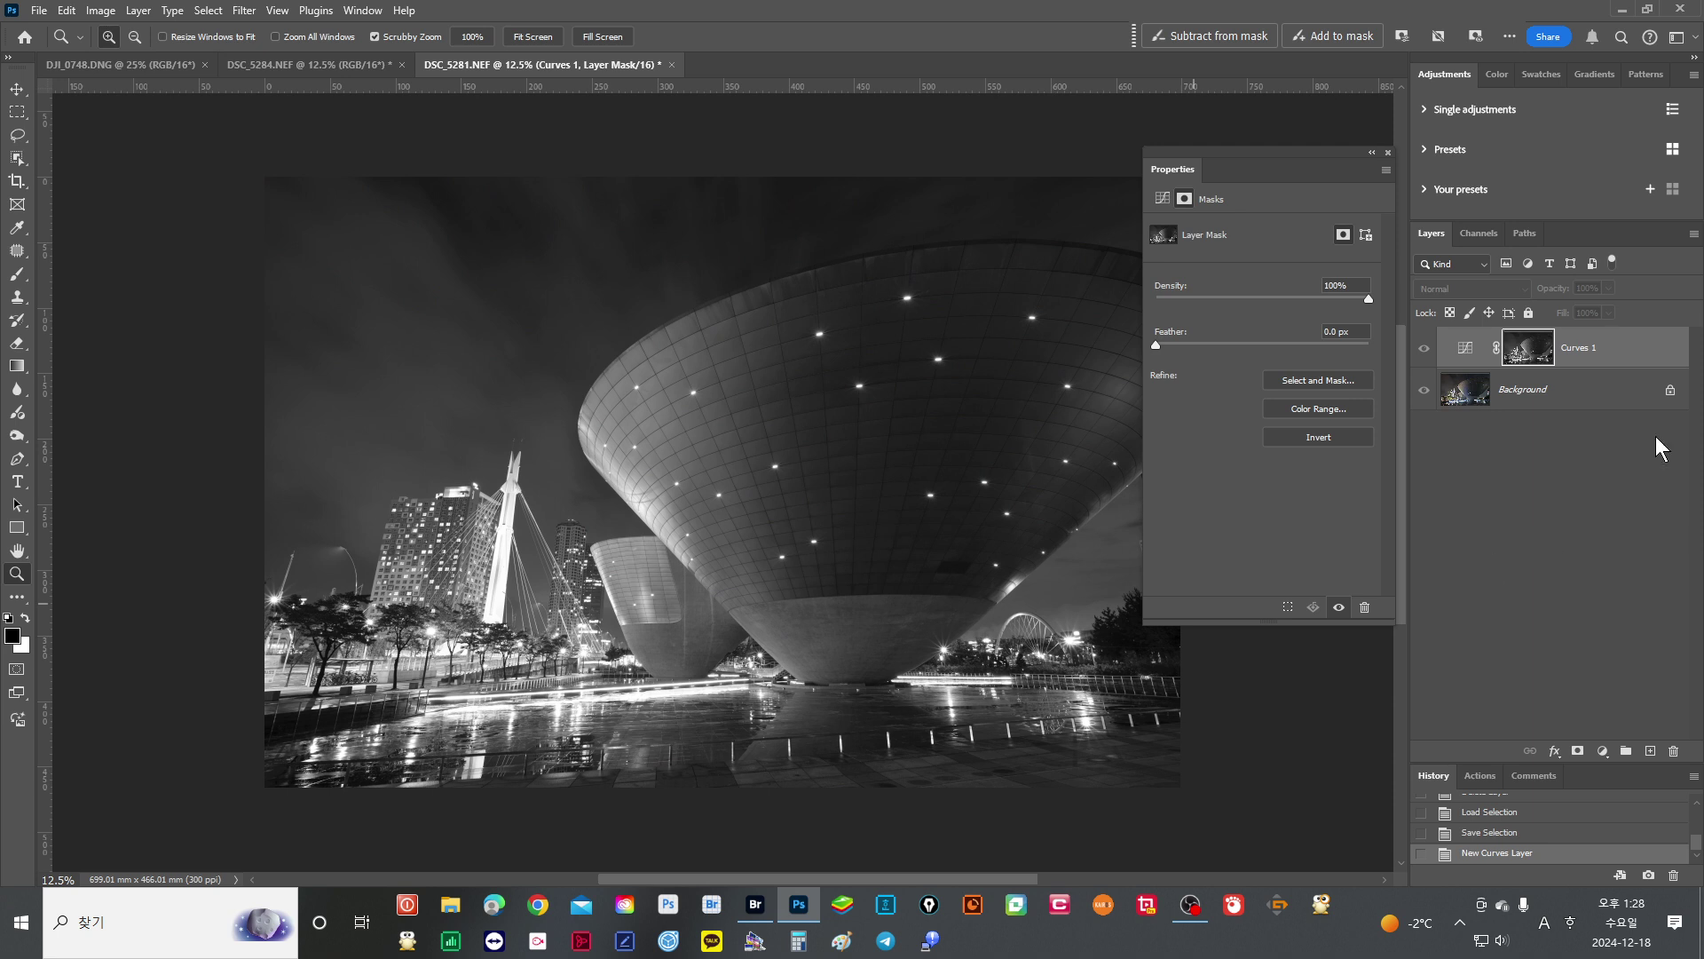
key(Delete)
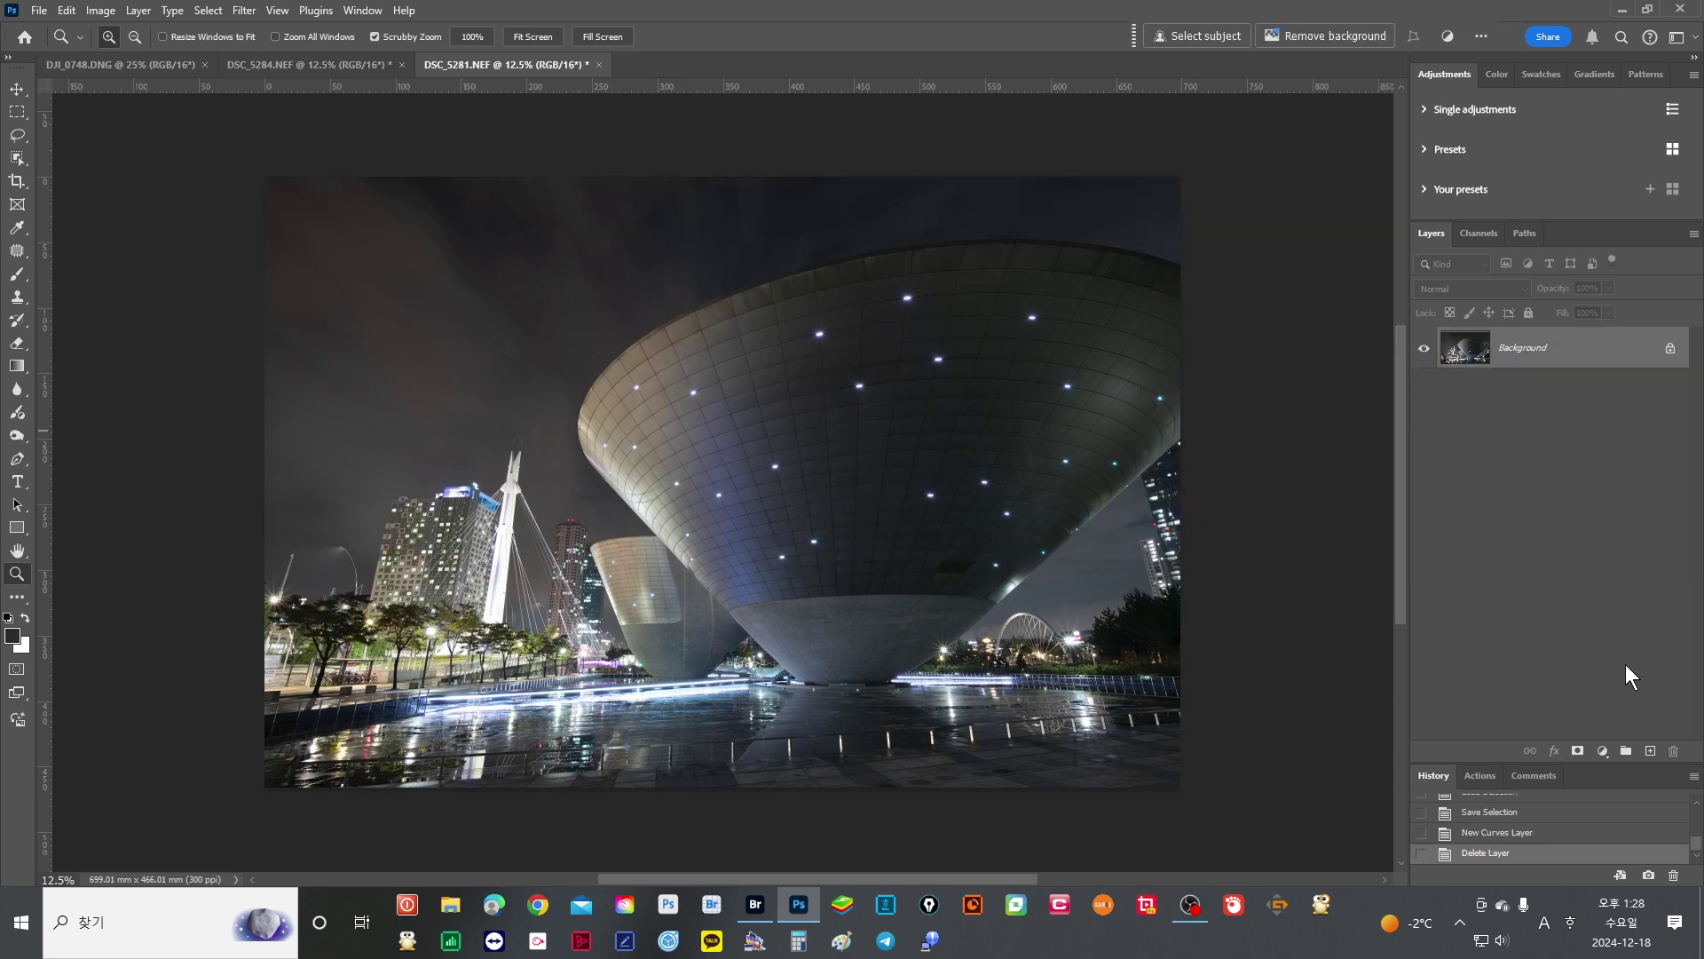
Load a broader luminosity selection, inspect it as a Curves layer's mask, and remove the layer.
key(ctrl+alt+2)
key(ctrl+alt+3)
key(ctrl+alt+4)
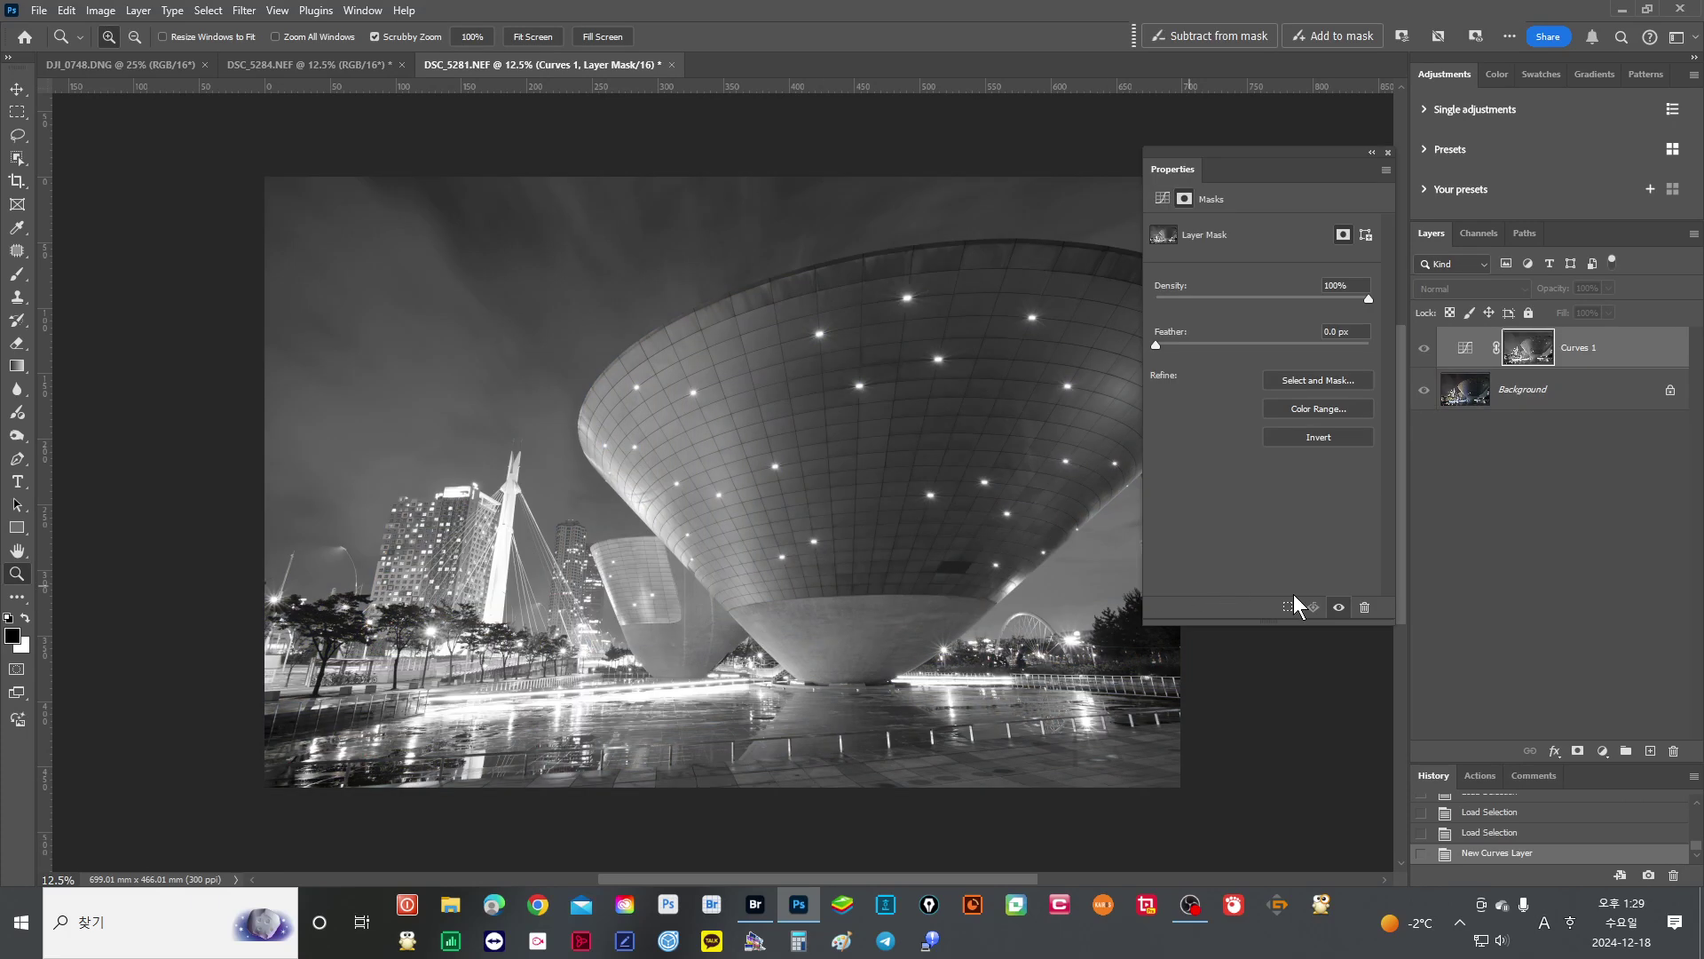
click(1388, 152)
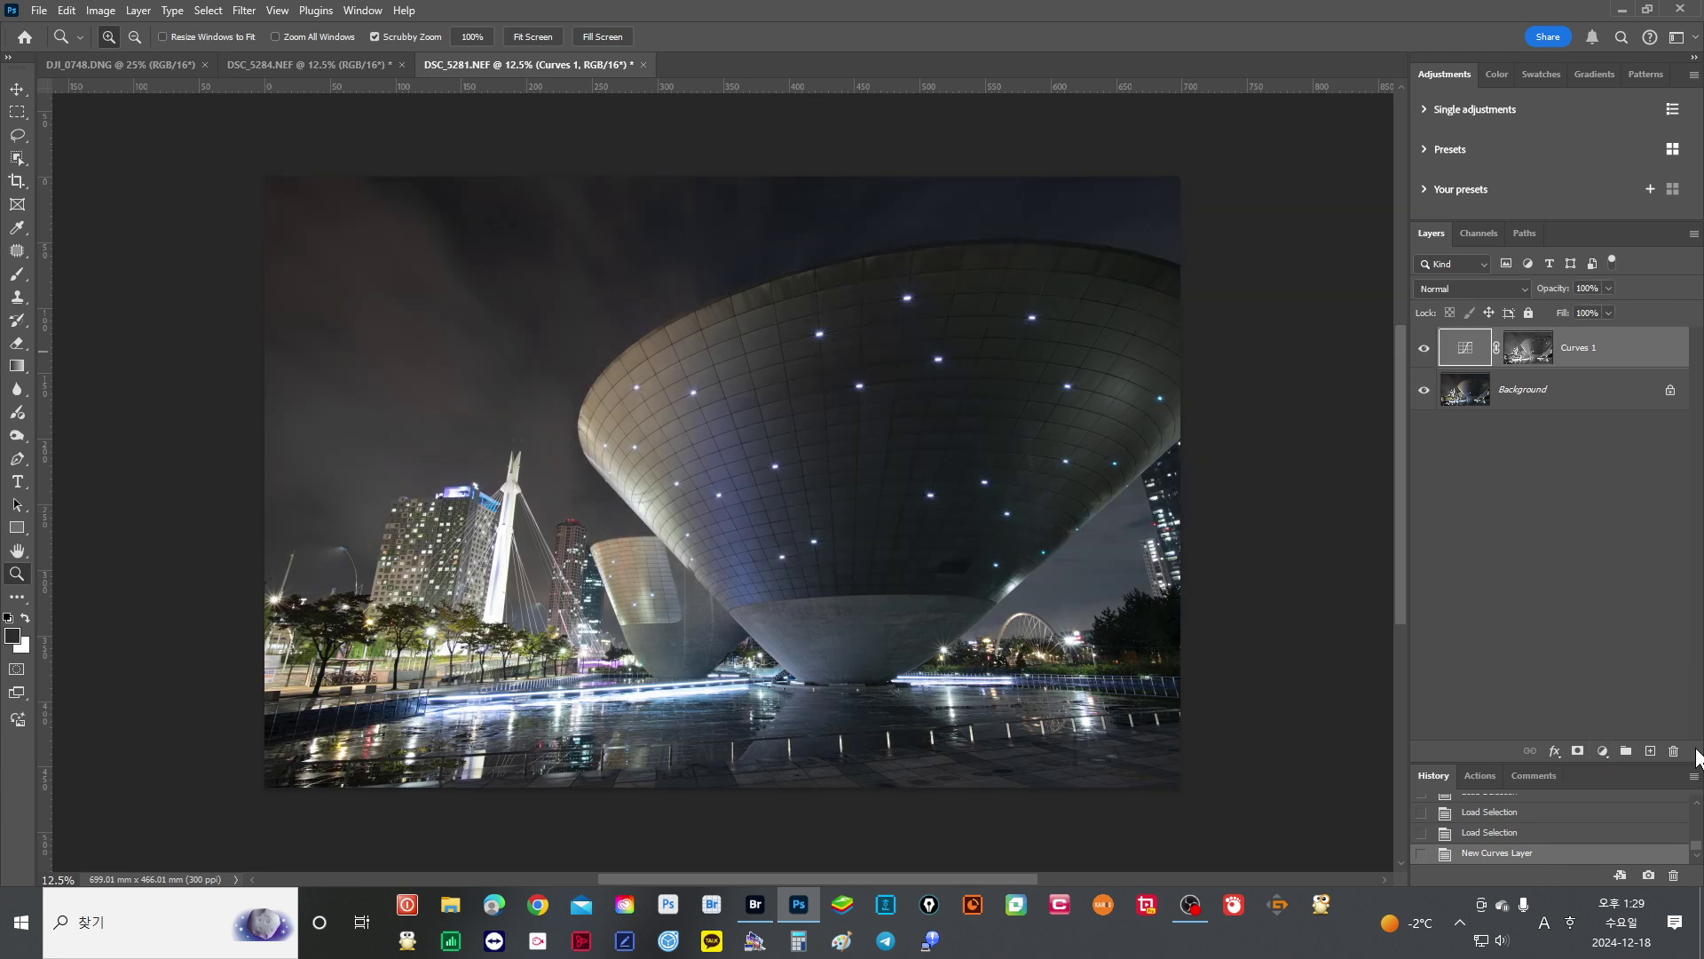
key(Delete)
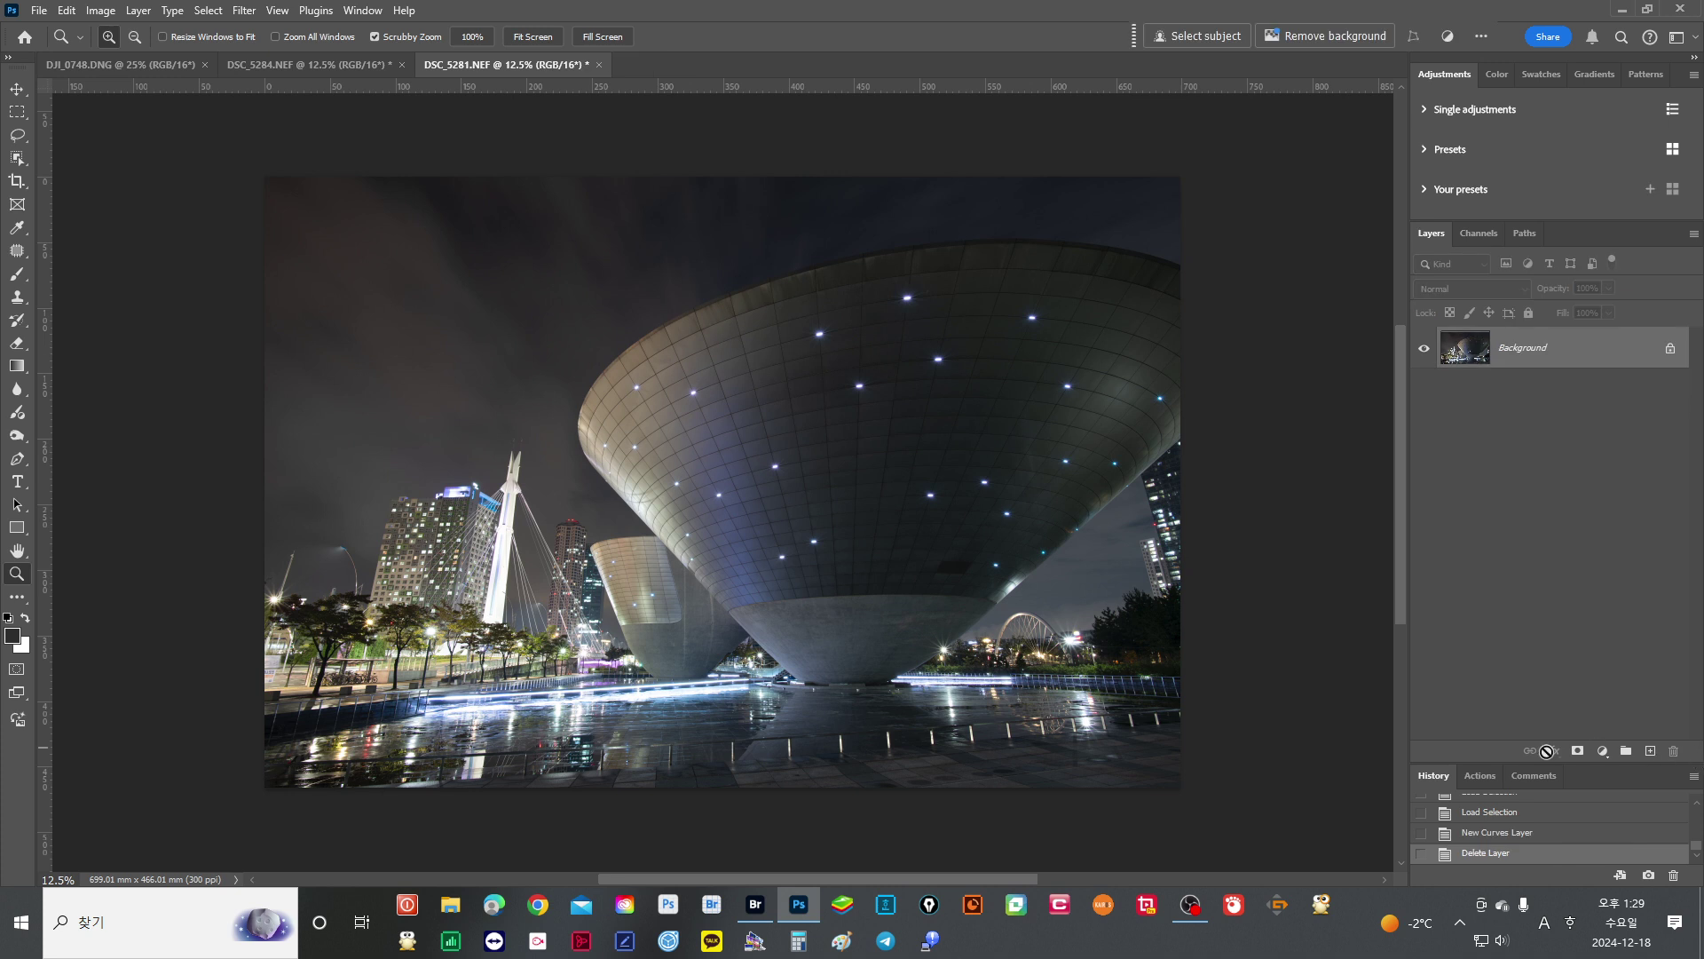
Practise loading the photo's RGB luminosity as a selection and clearing it again.
key(alt)
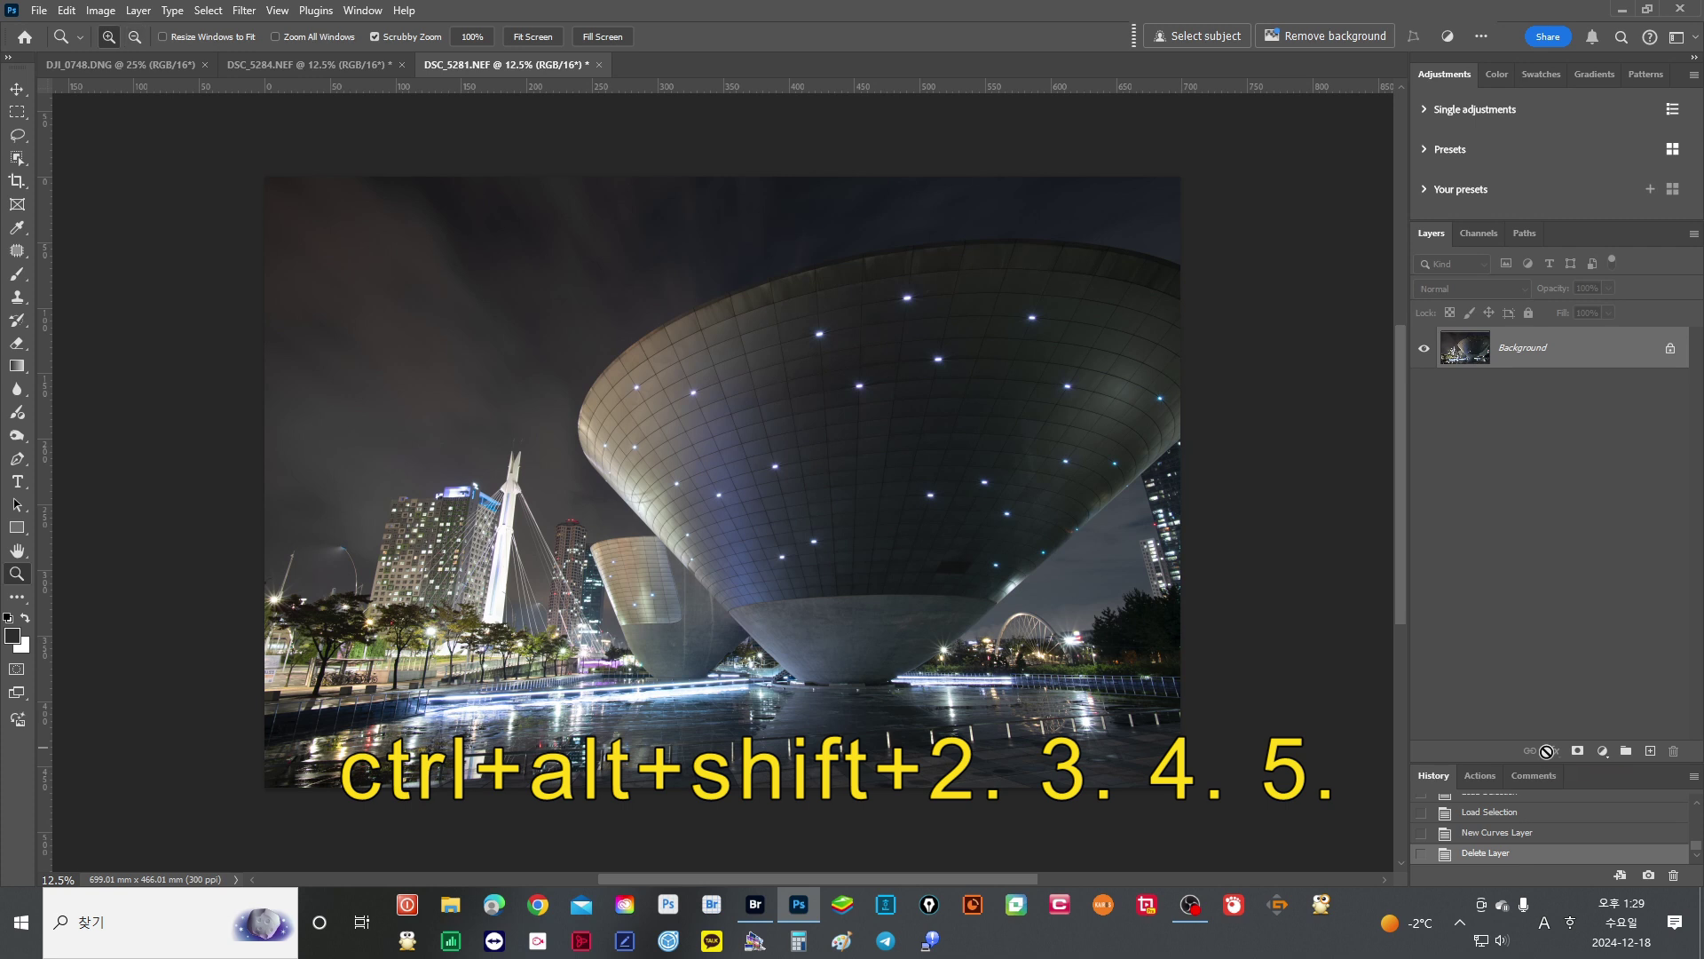
key(ctrl+alt+shift+2)
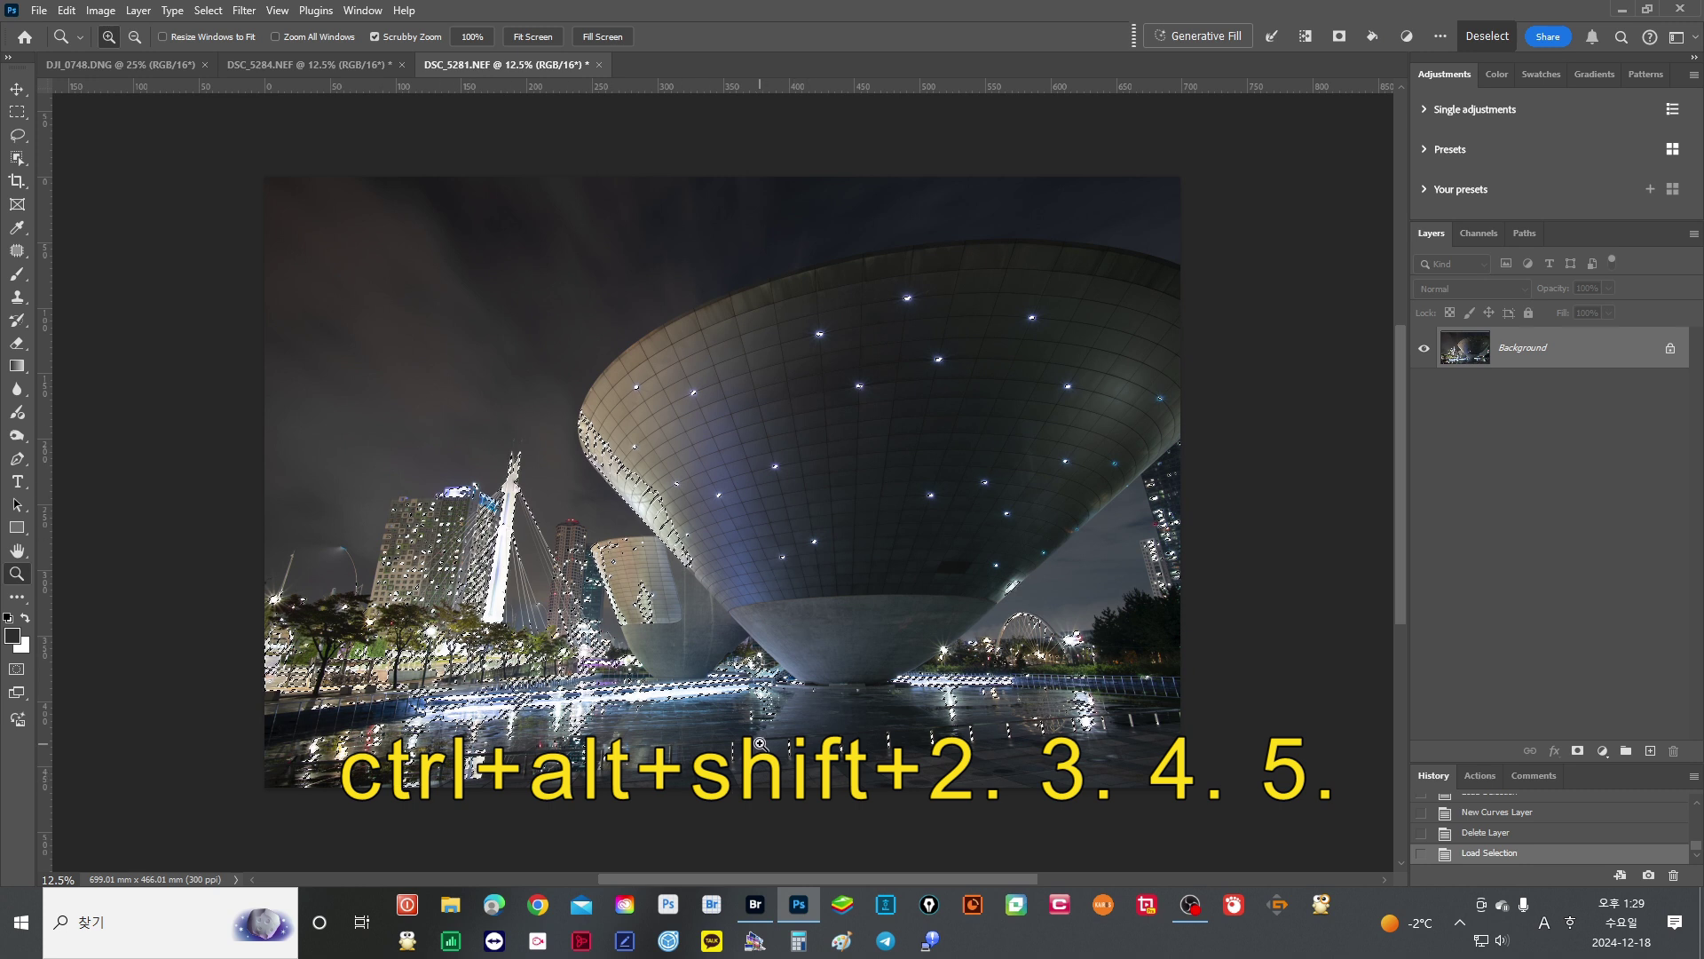
key(ctrl+d)
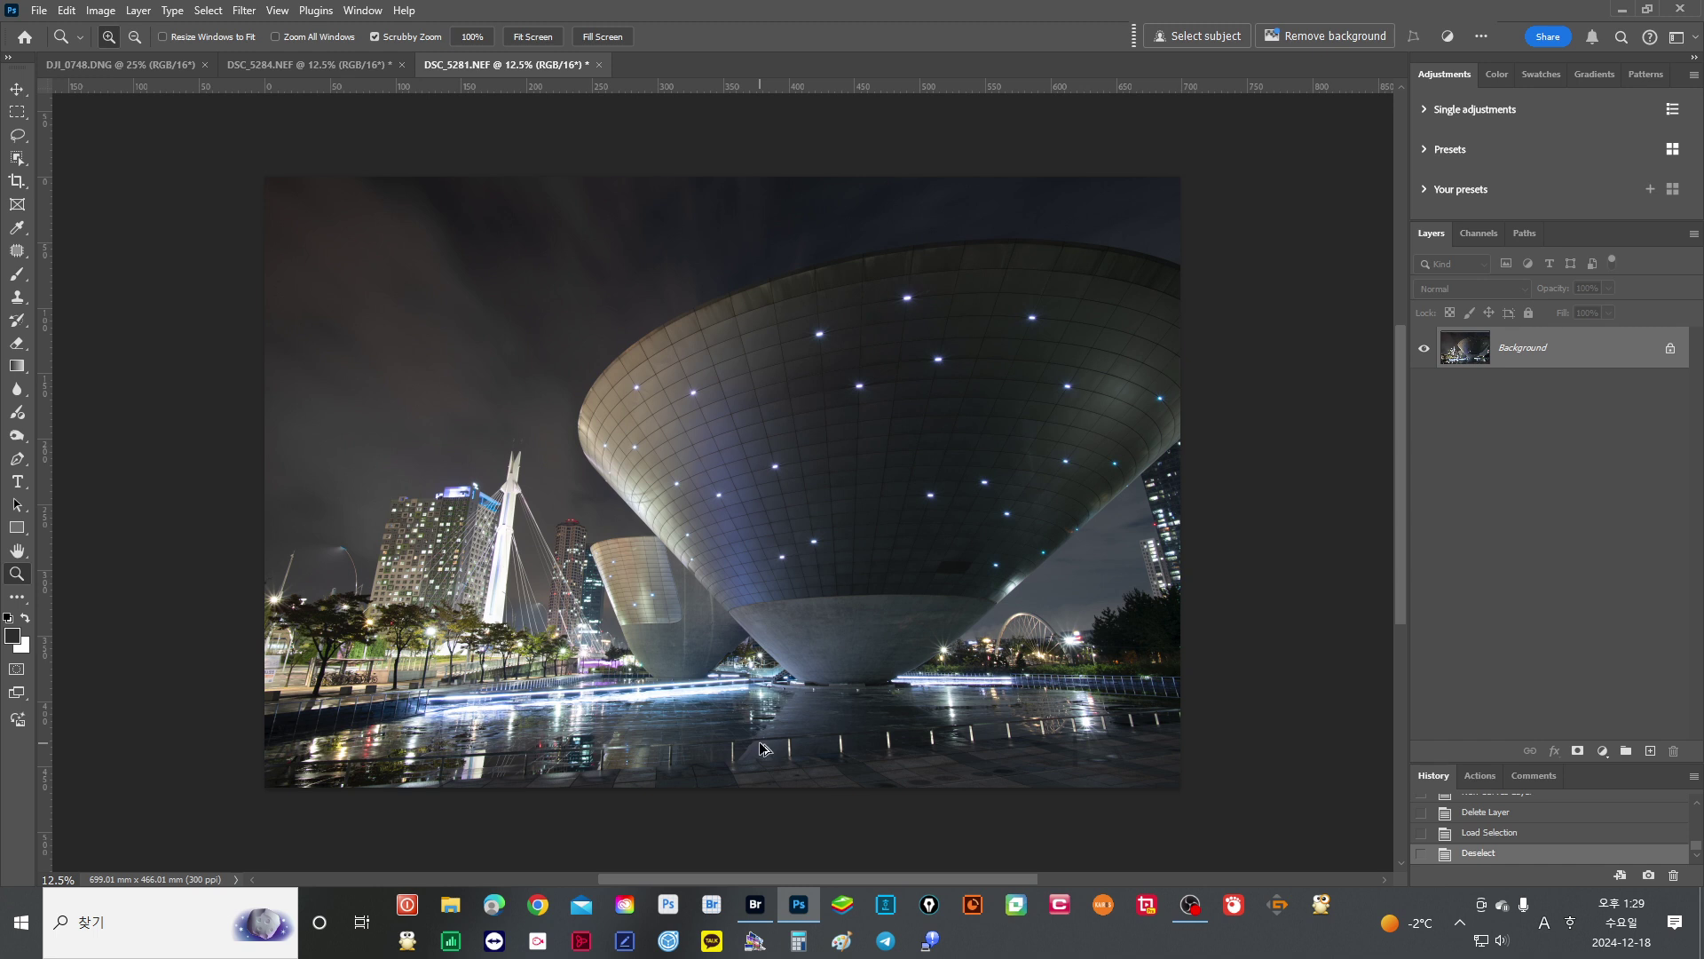
key(ctrl+alt+2)
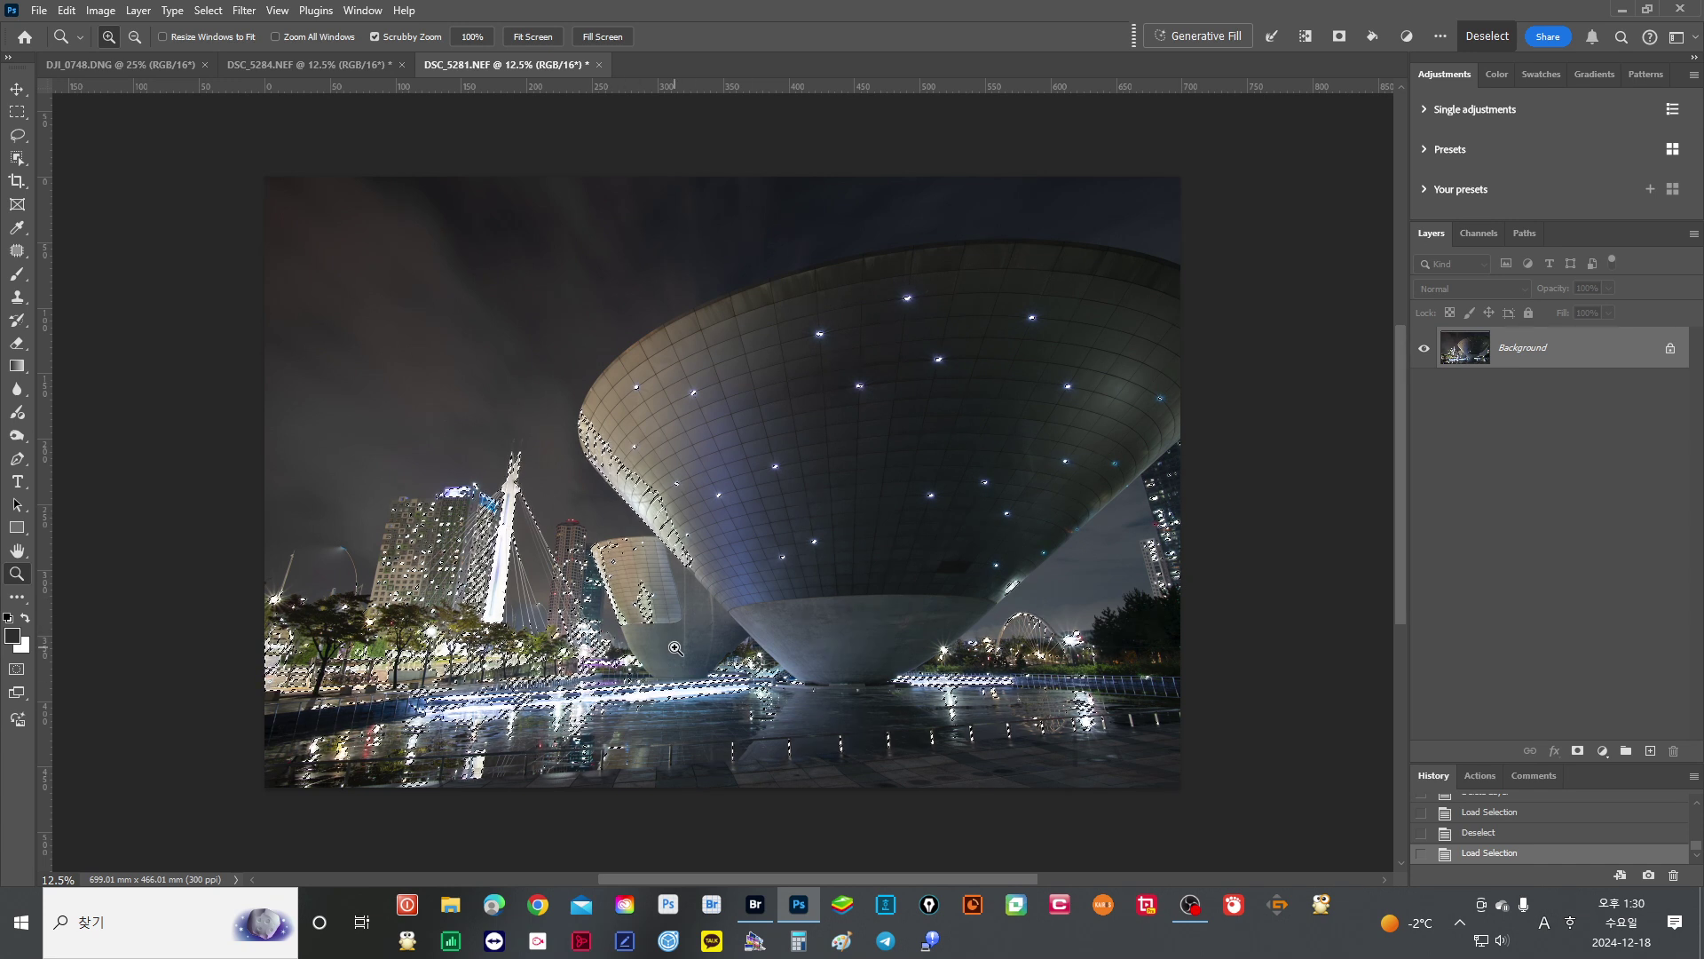
key(ctrl+d)
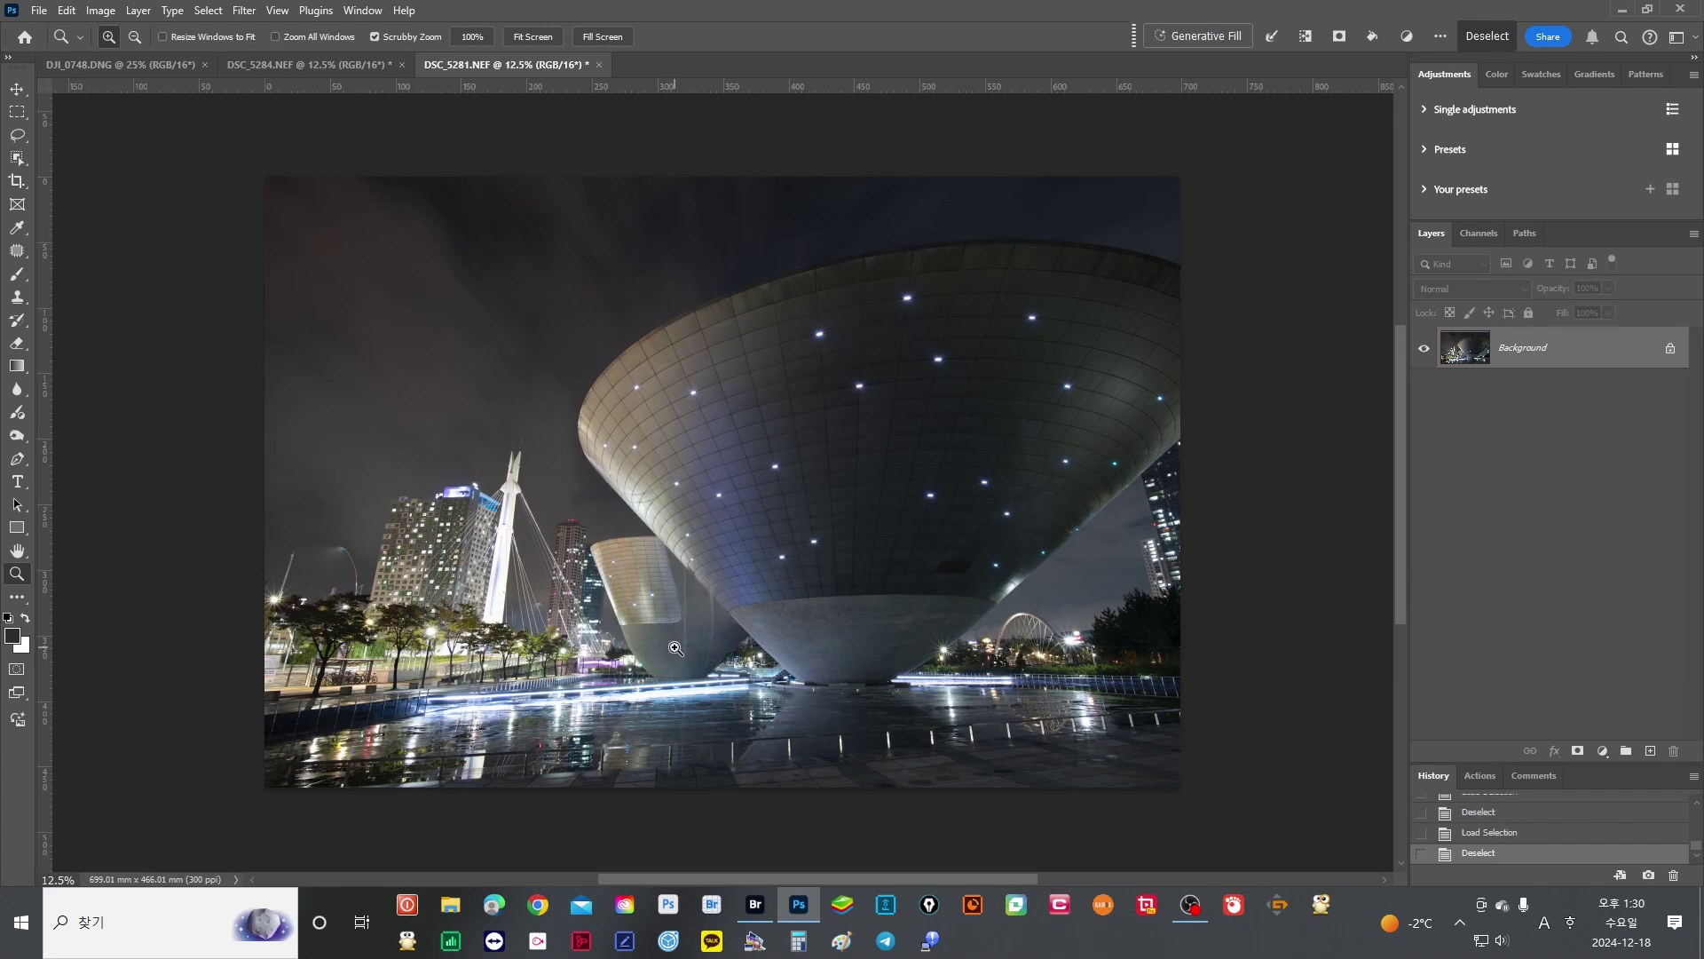
key(ctrl+alt+2)
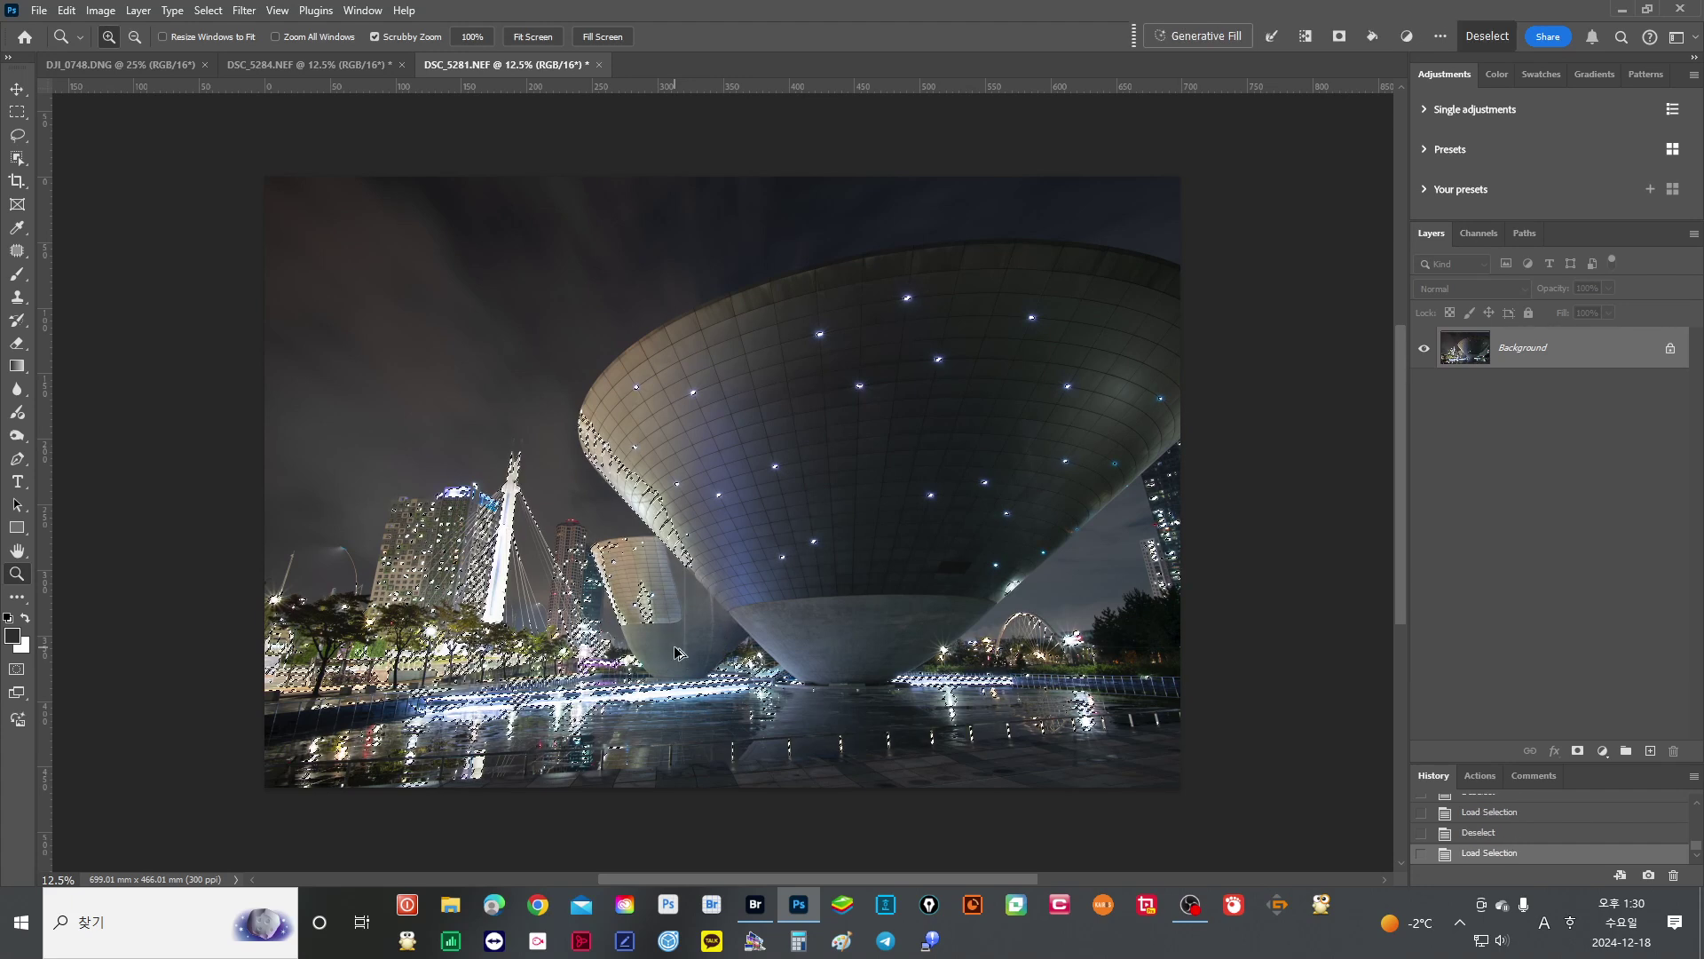
key(ctrl+alt+2)
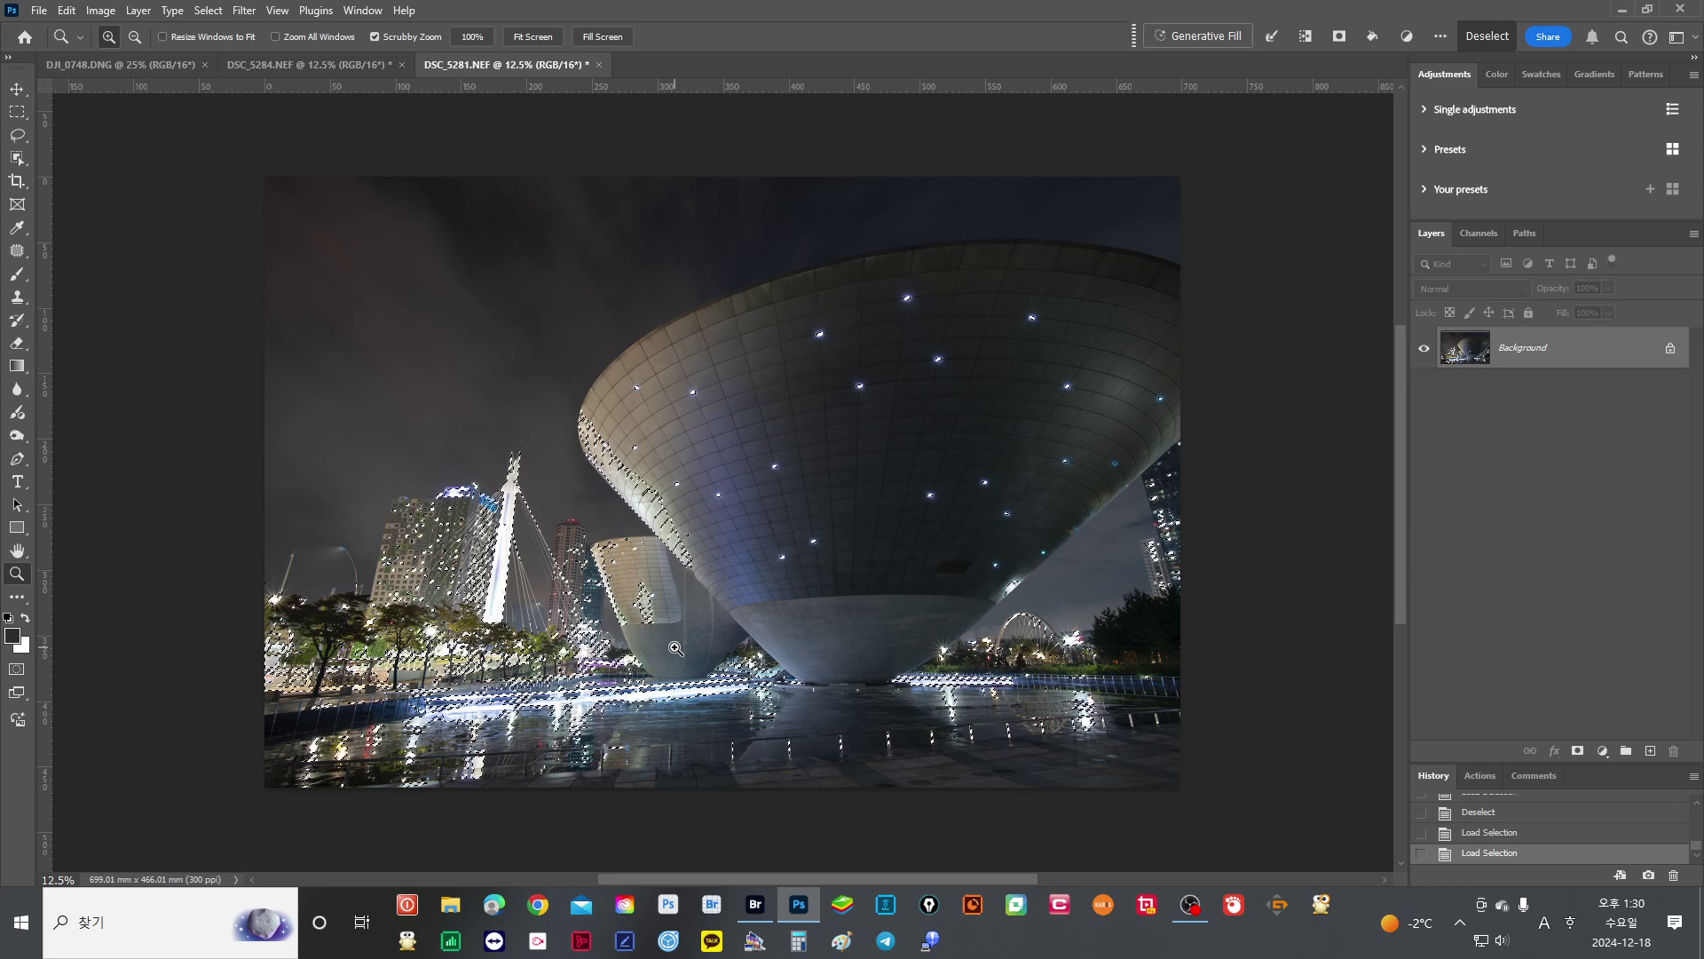
key(ctrl+d)
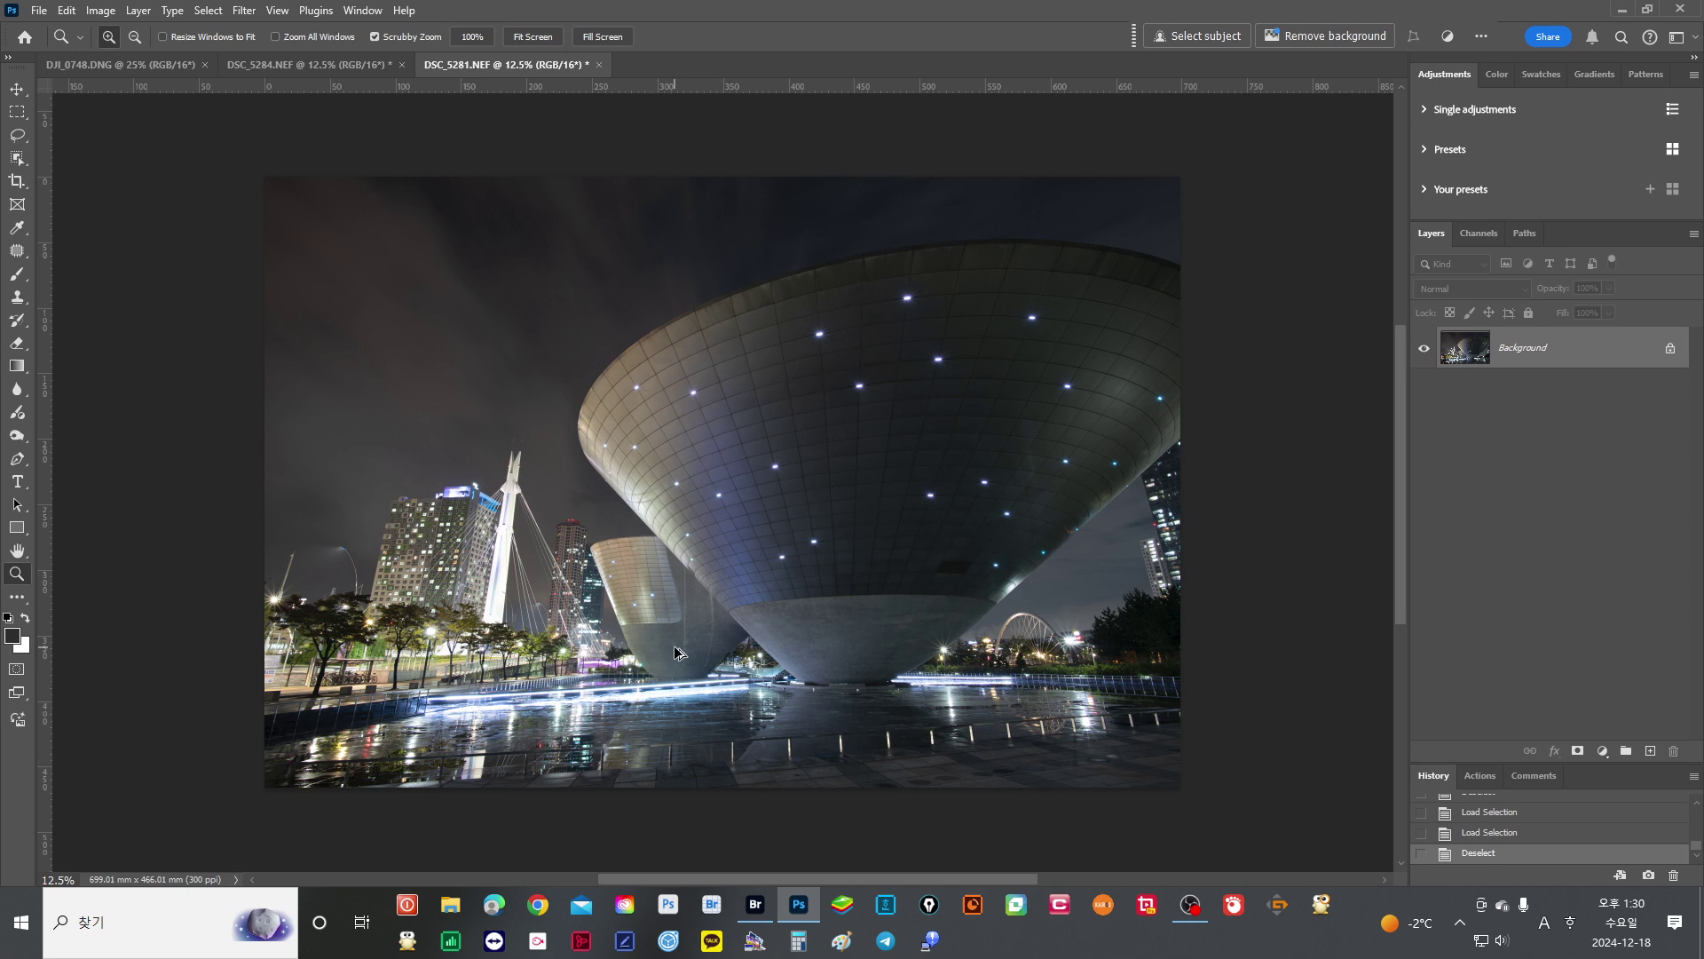
Load the RGB luminosity selection, widen it by adding the same luminosity twice more, and deselect it.
key(ctrl+shift+d)
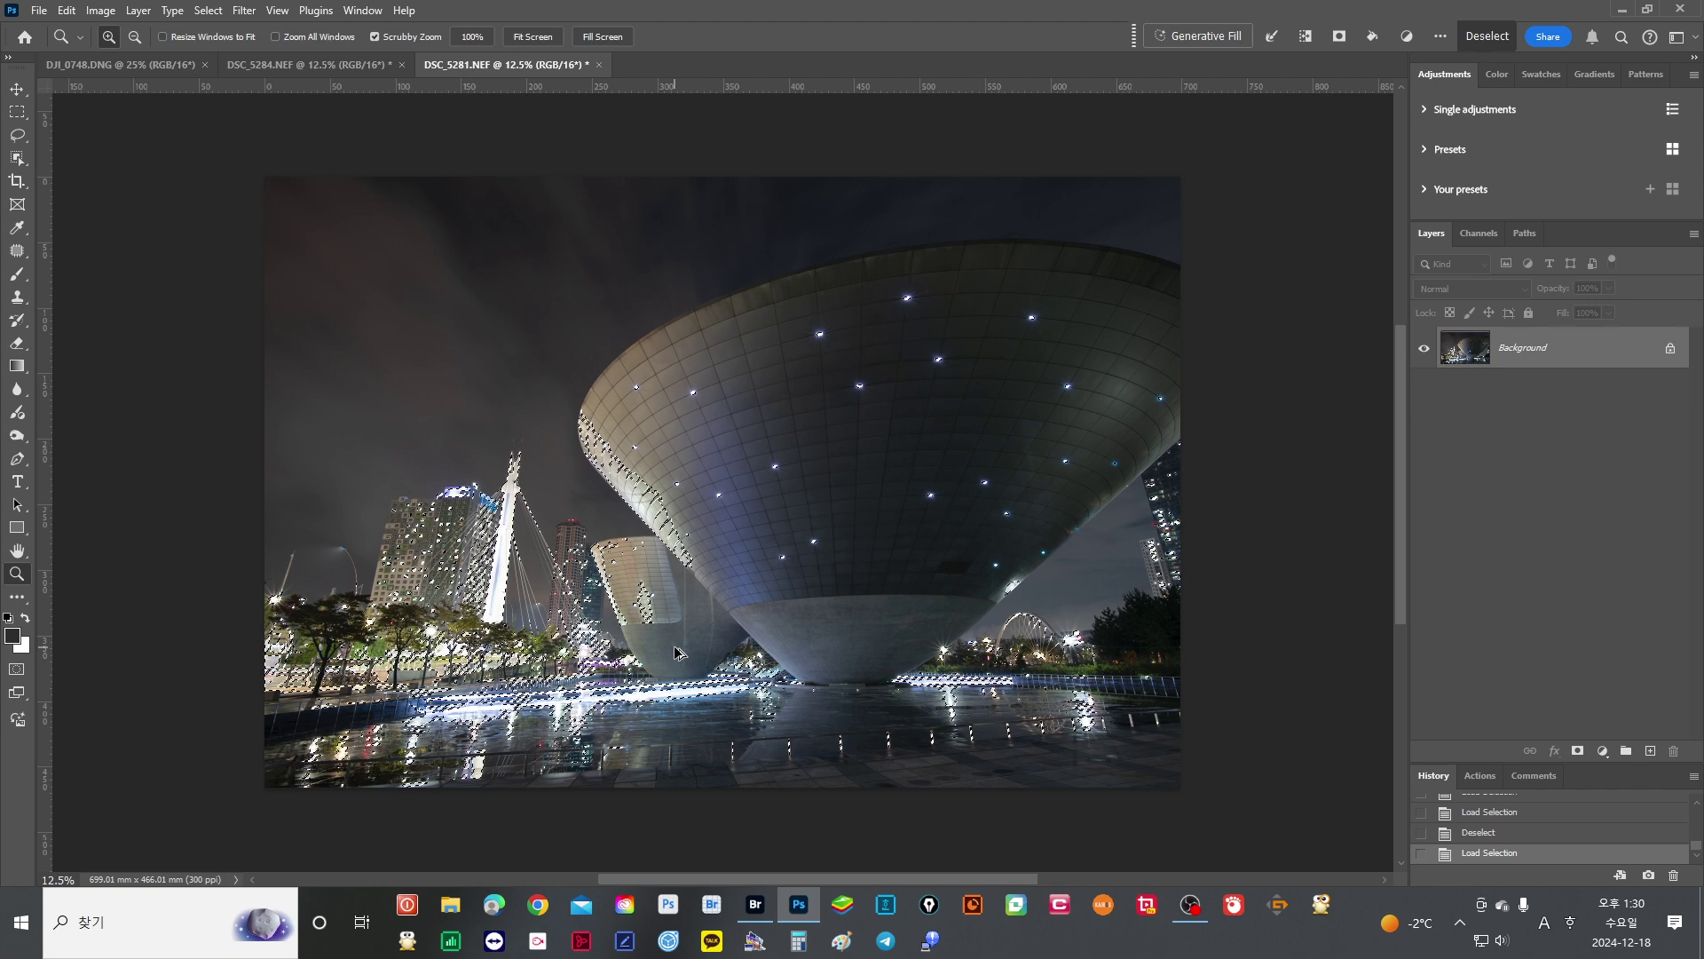
key(ctrl+alt+2)
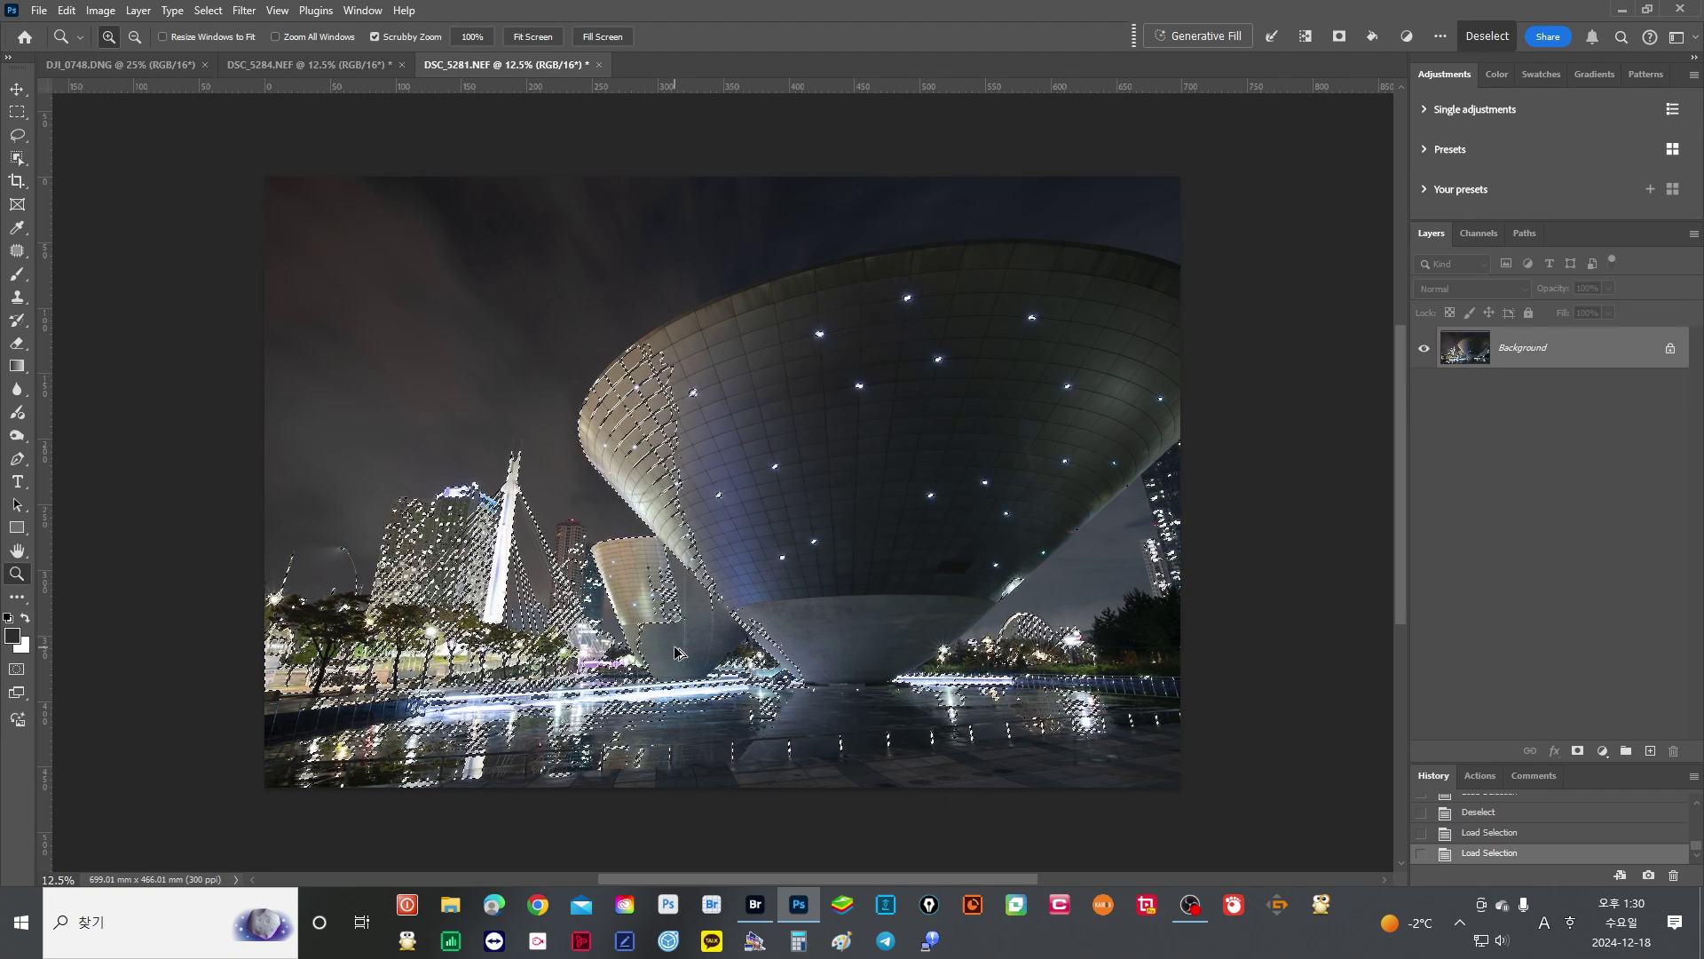
key(ctrl+alt+2)
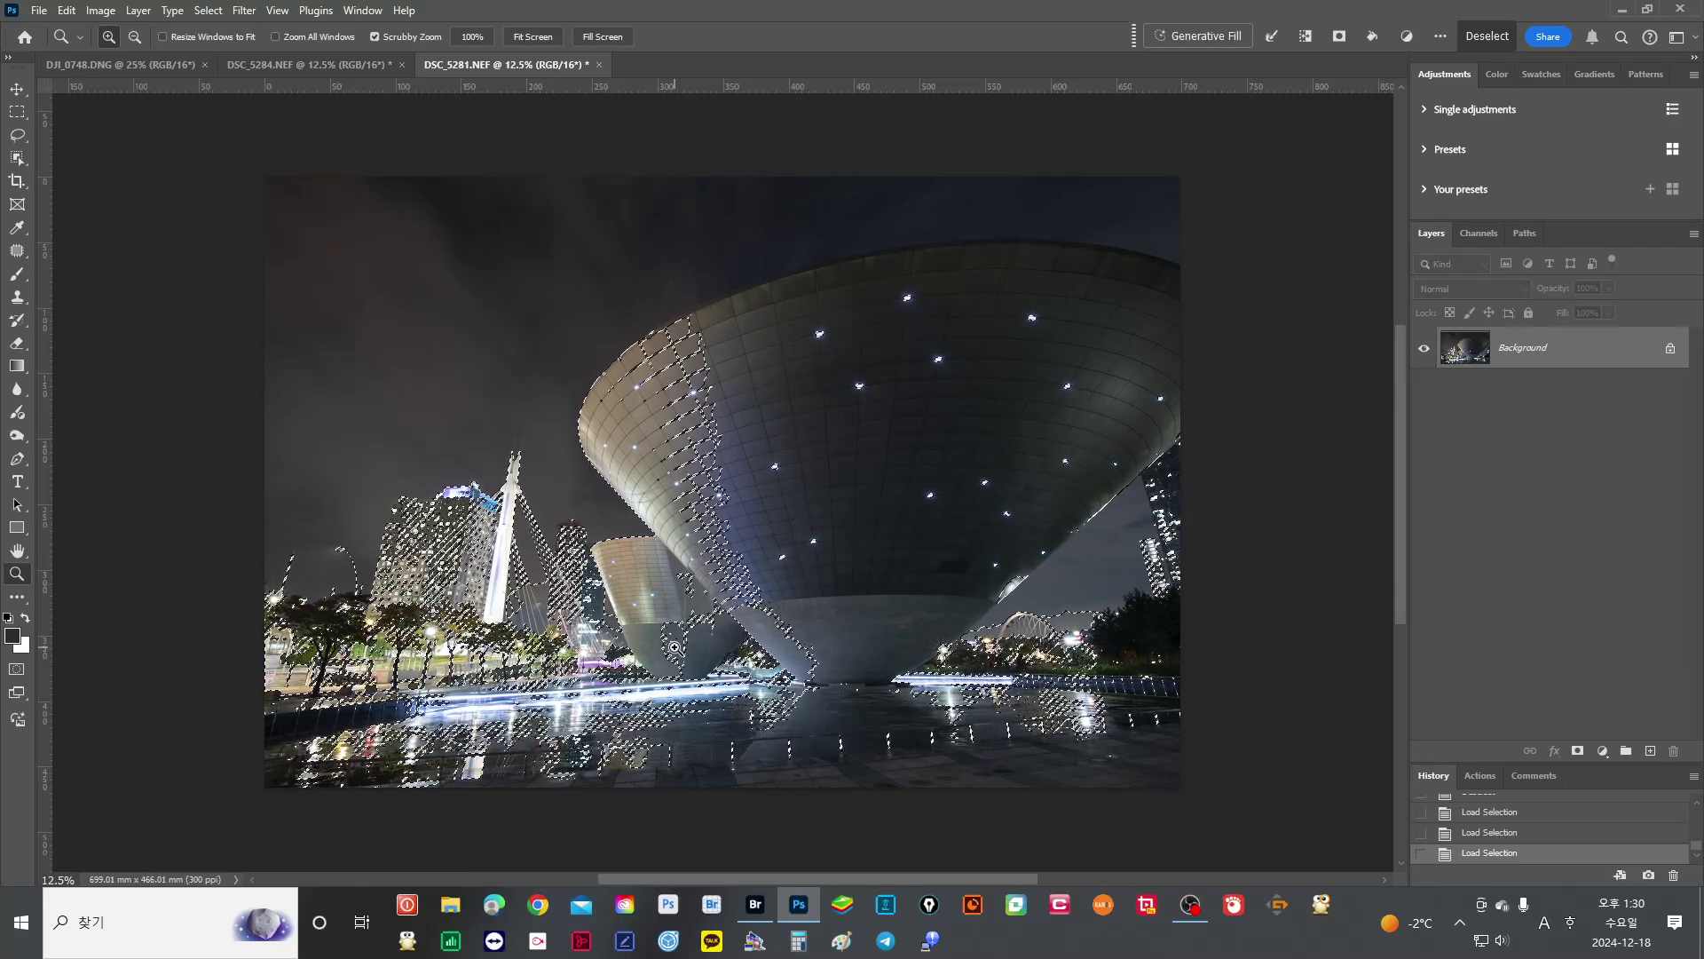
key(ctrl+d)
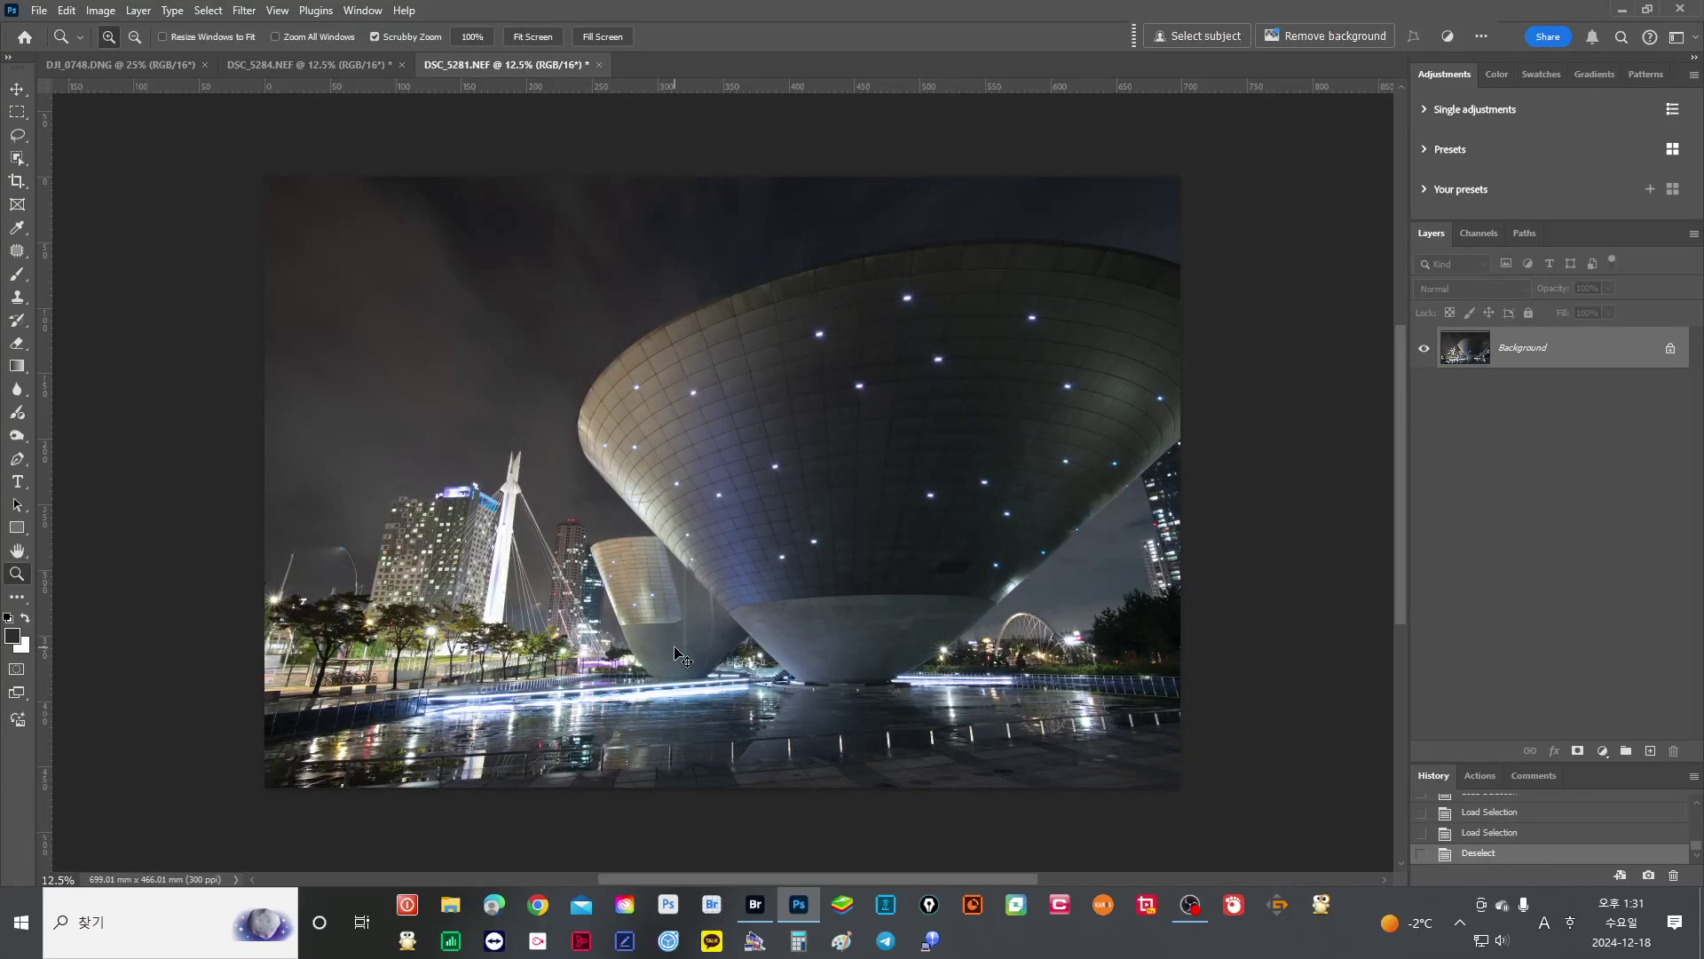
Load the RGB luminosity selection afresh and add the same luminosity repeatedly until it extends into the sky.
key(ctrl+alt+2)
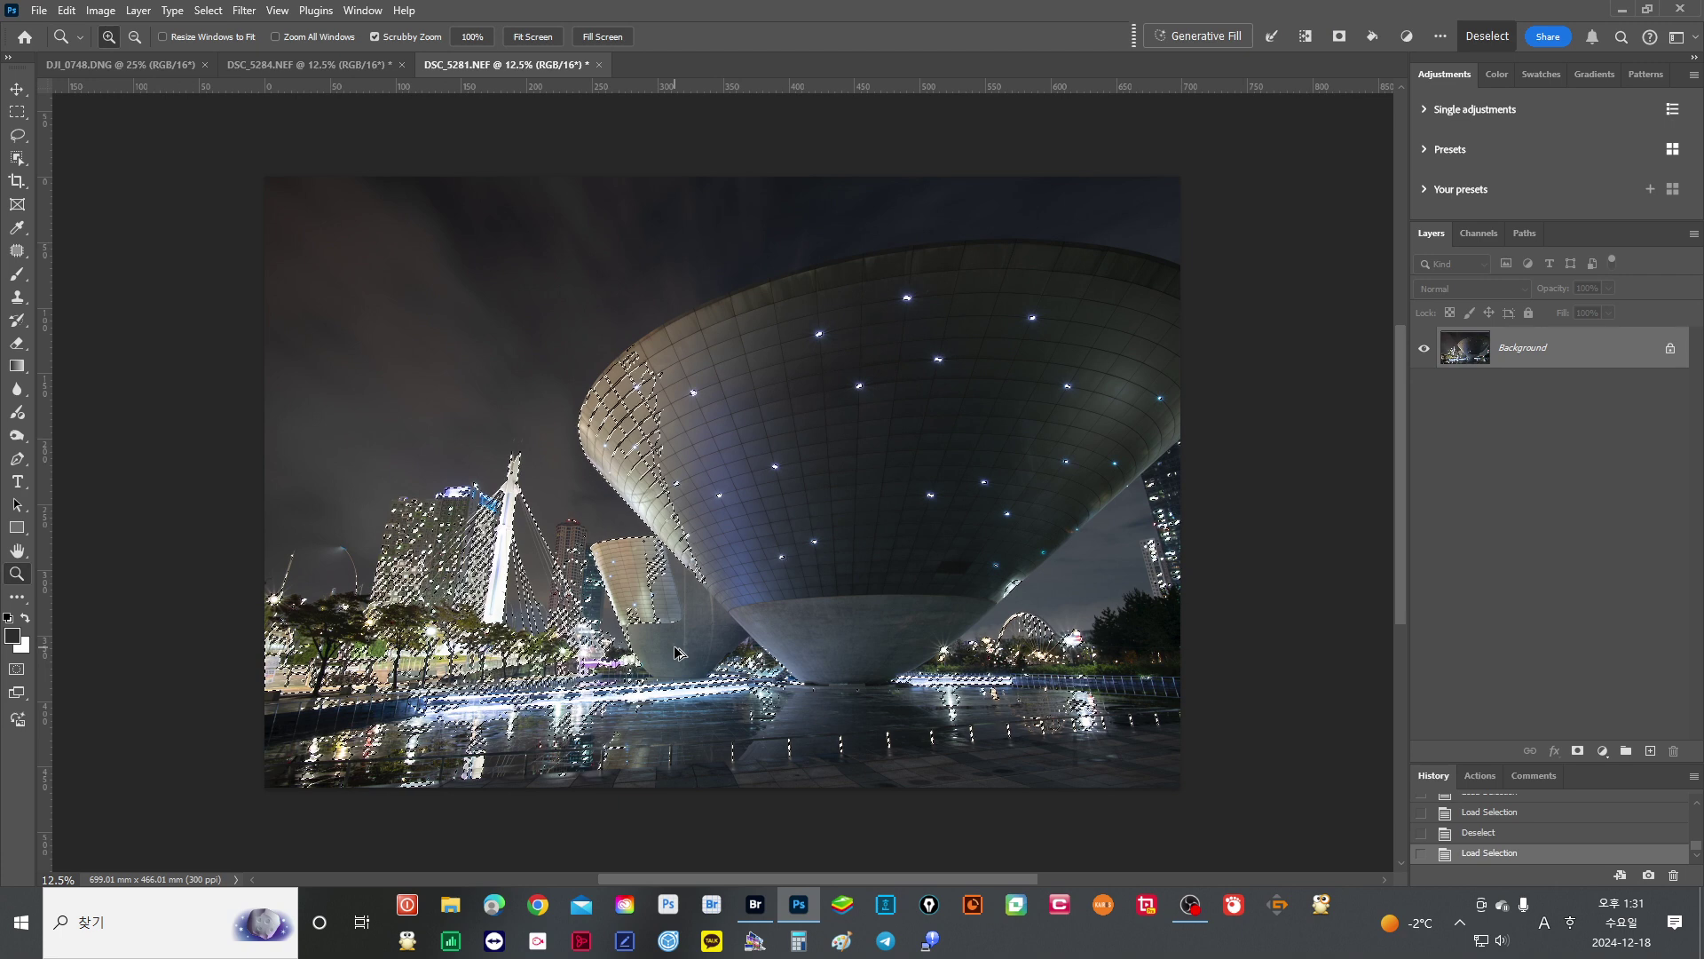
key(ctrl+alt+2)
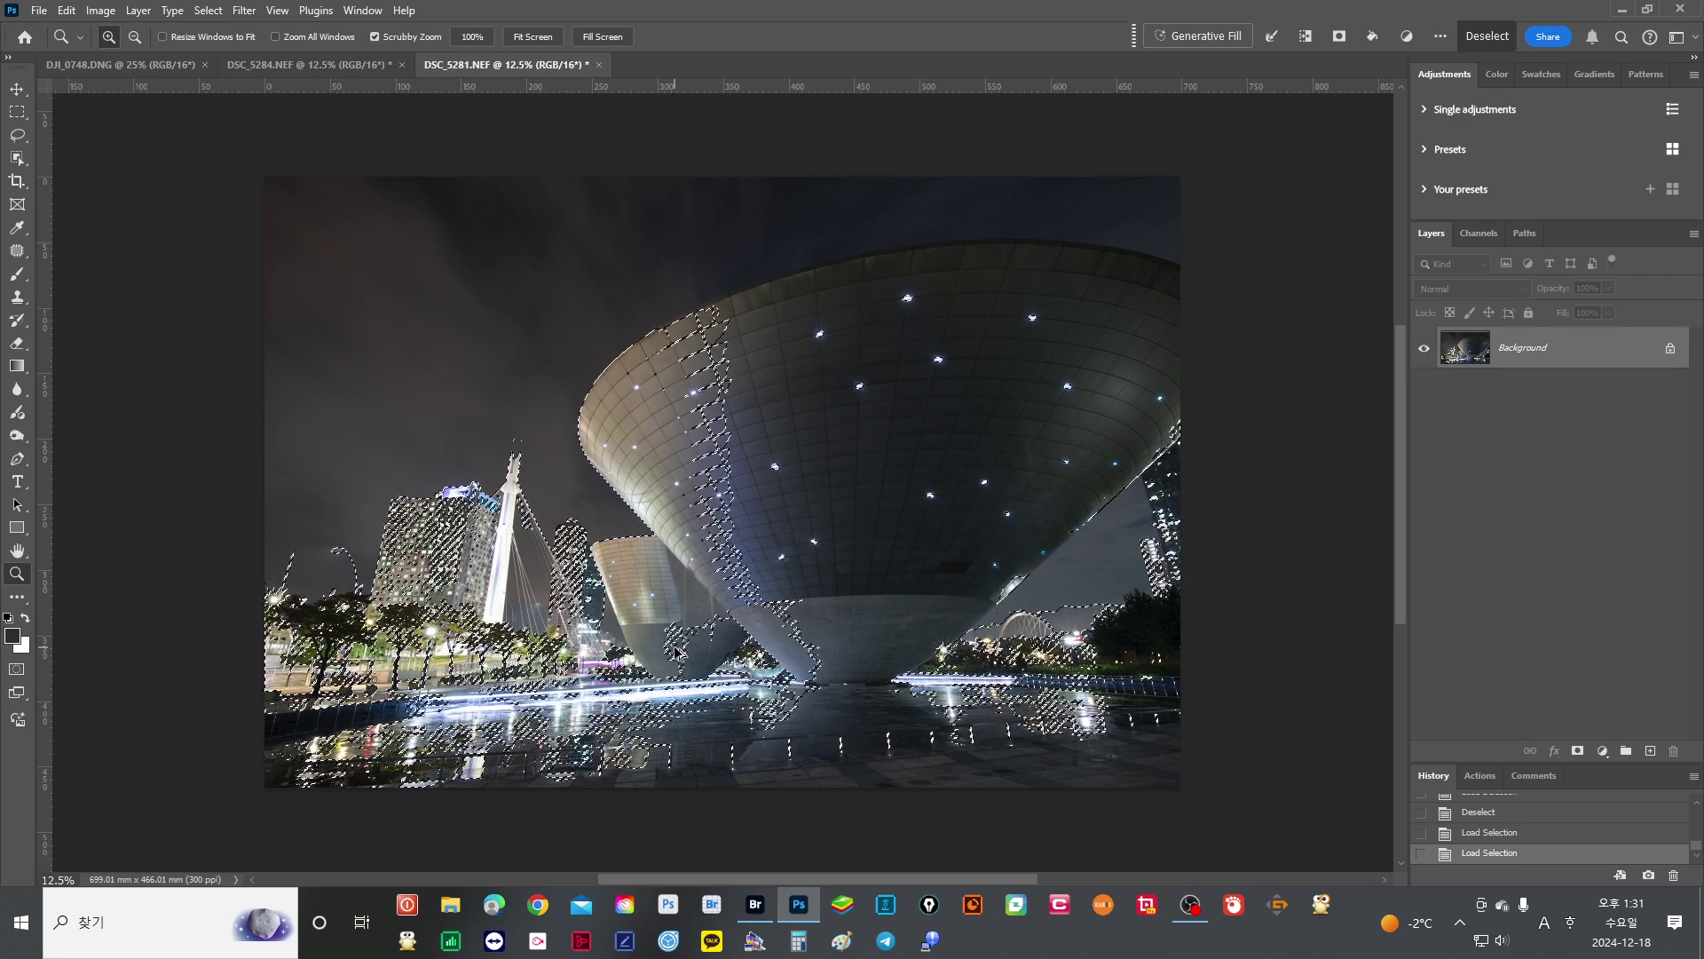
key(ctrl+alt+2)
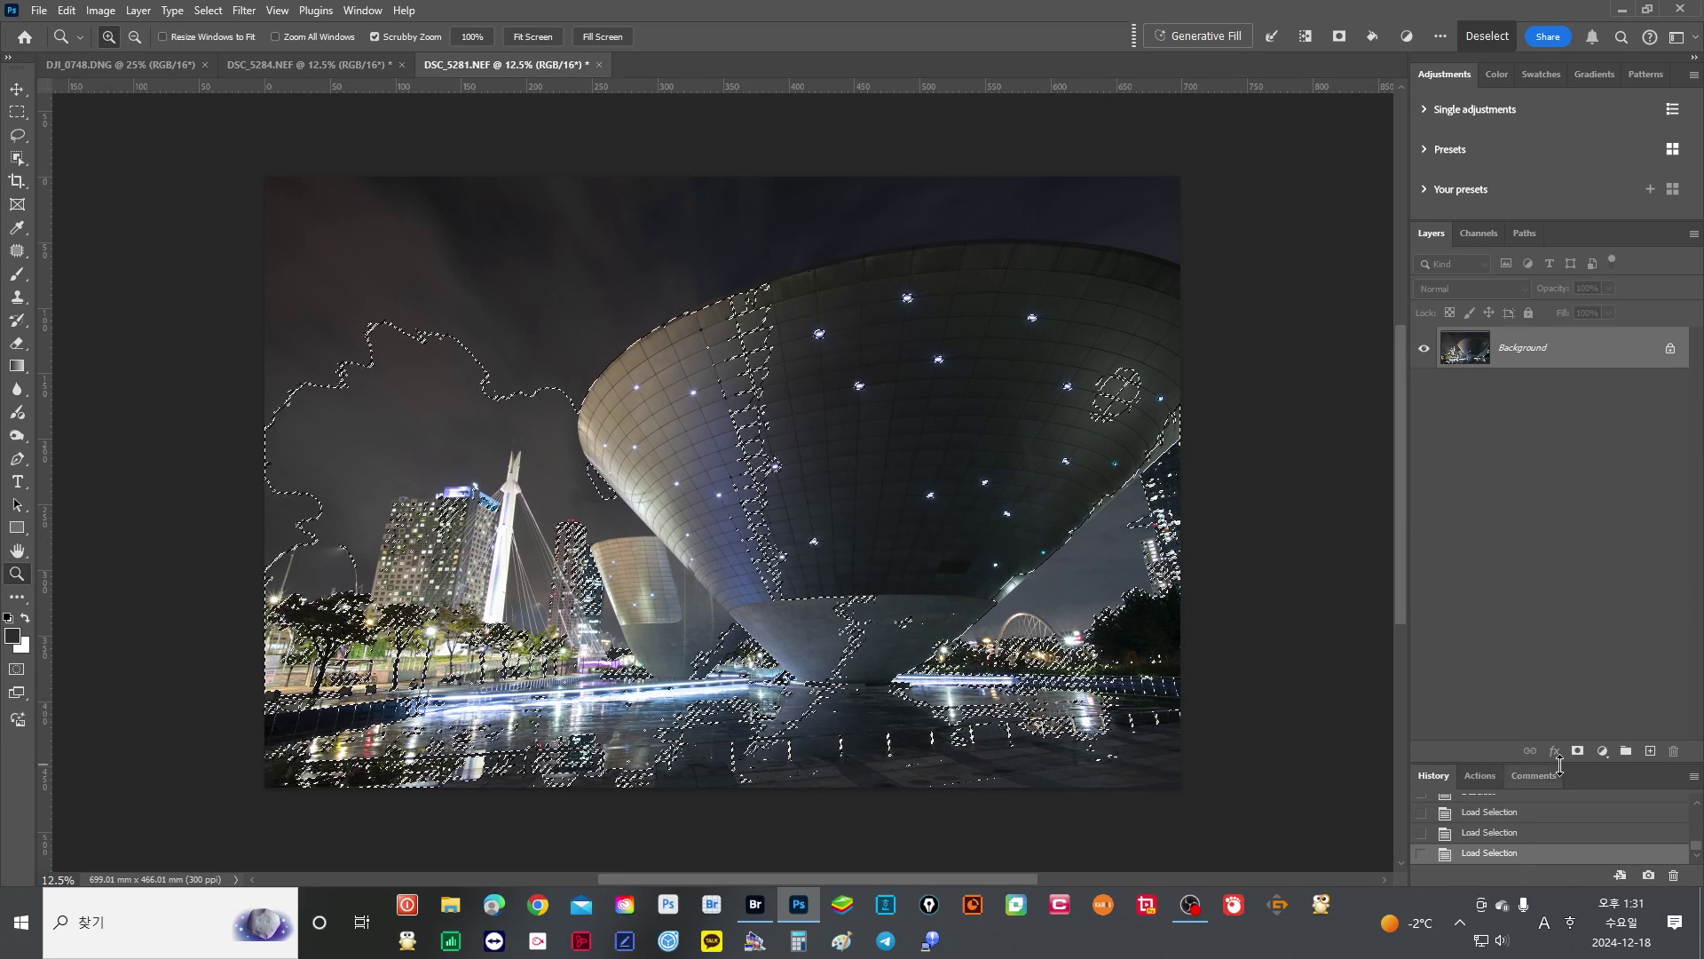
View the strongly widened selection as the mask of a Curves adjustment layer and delete that layer.
click(1603, 752)
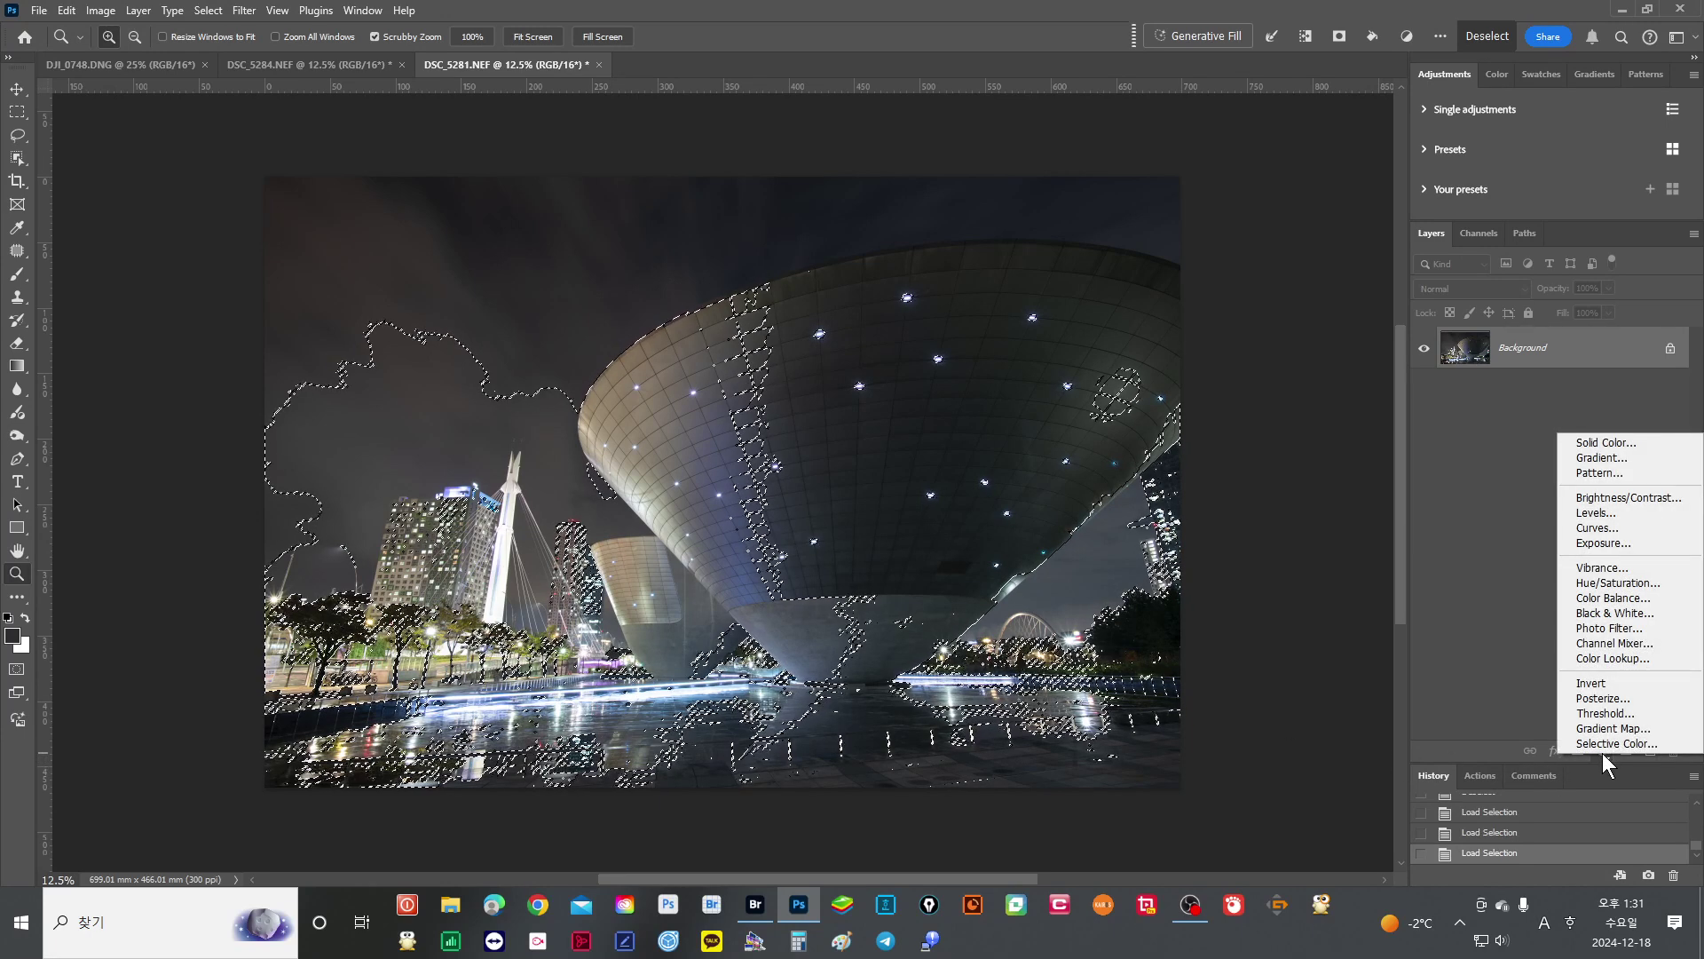
click(1612, 528)
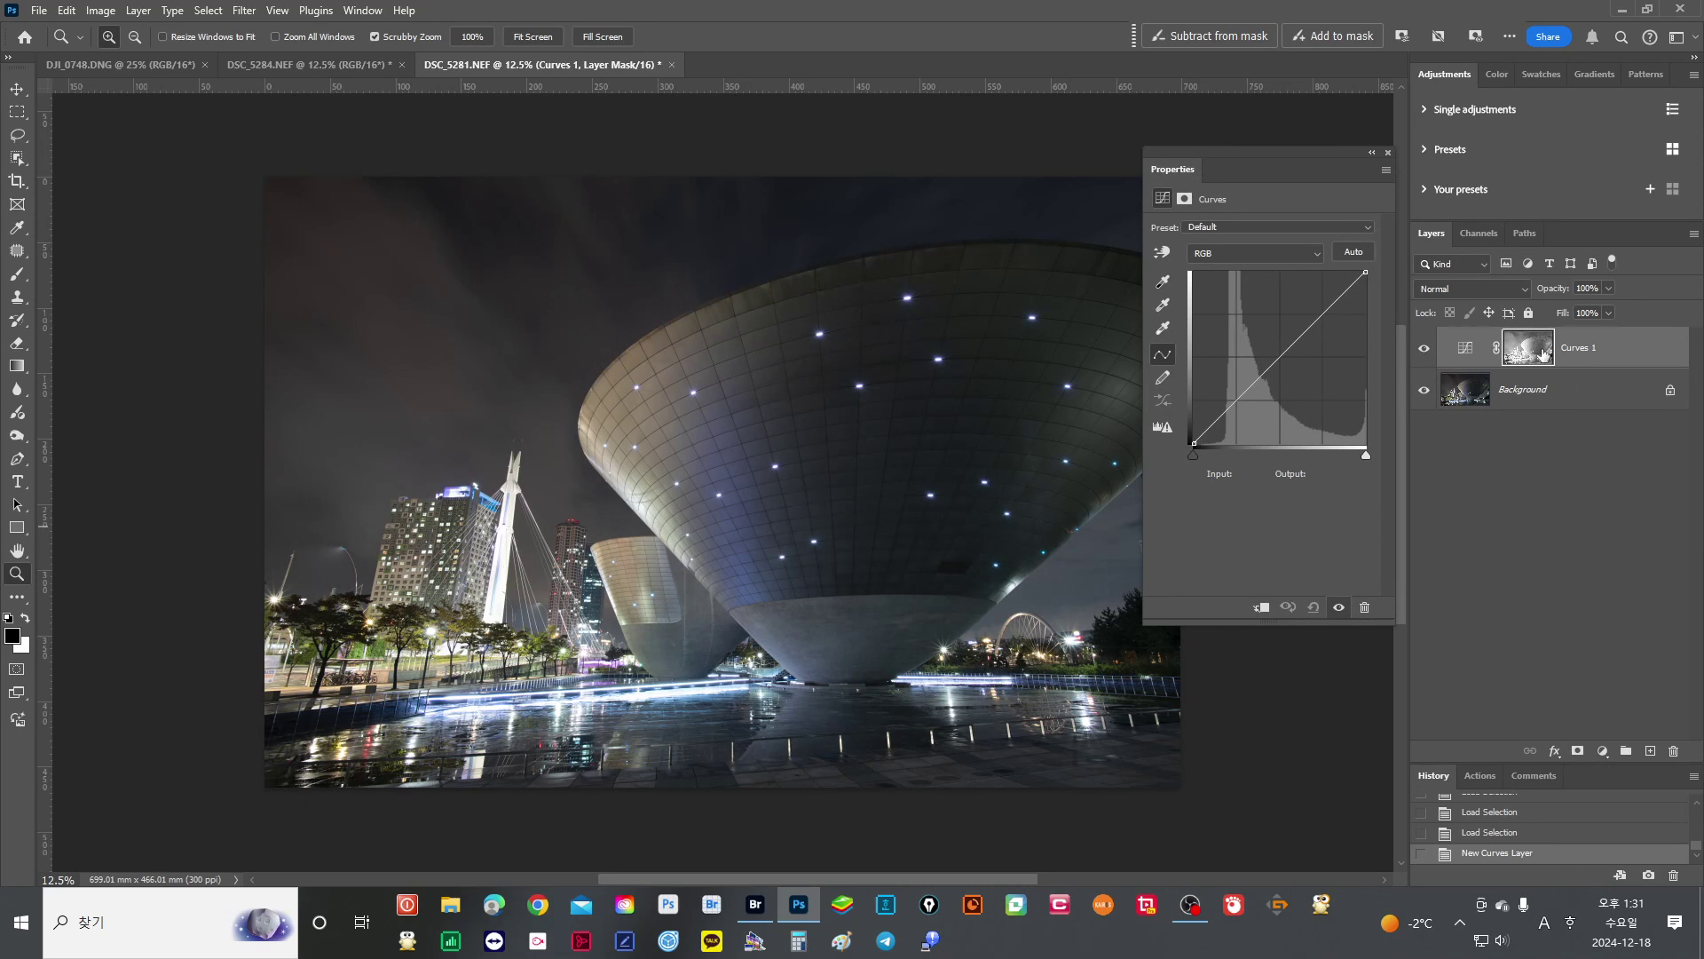
alt+click(1542, 355)
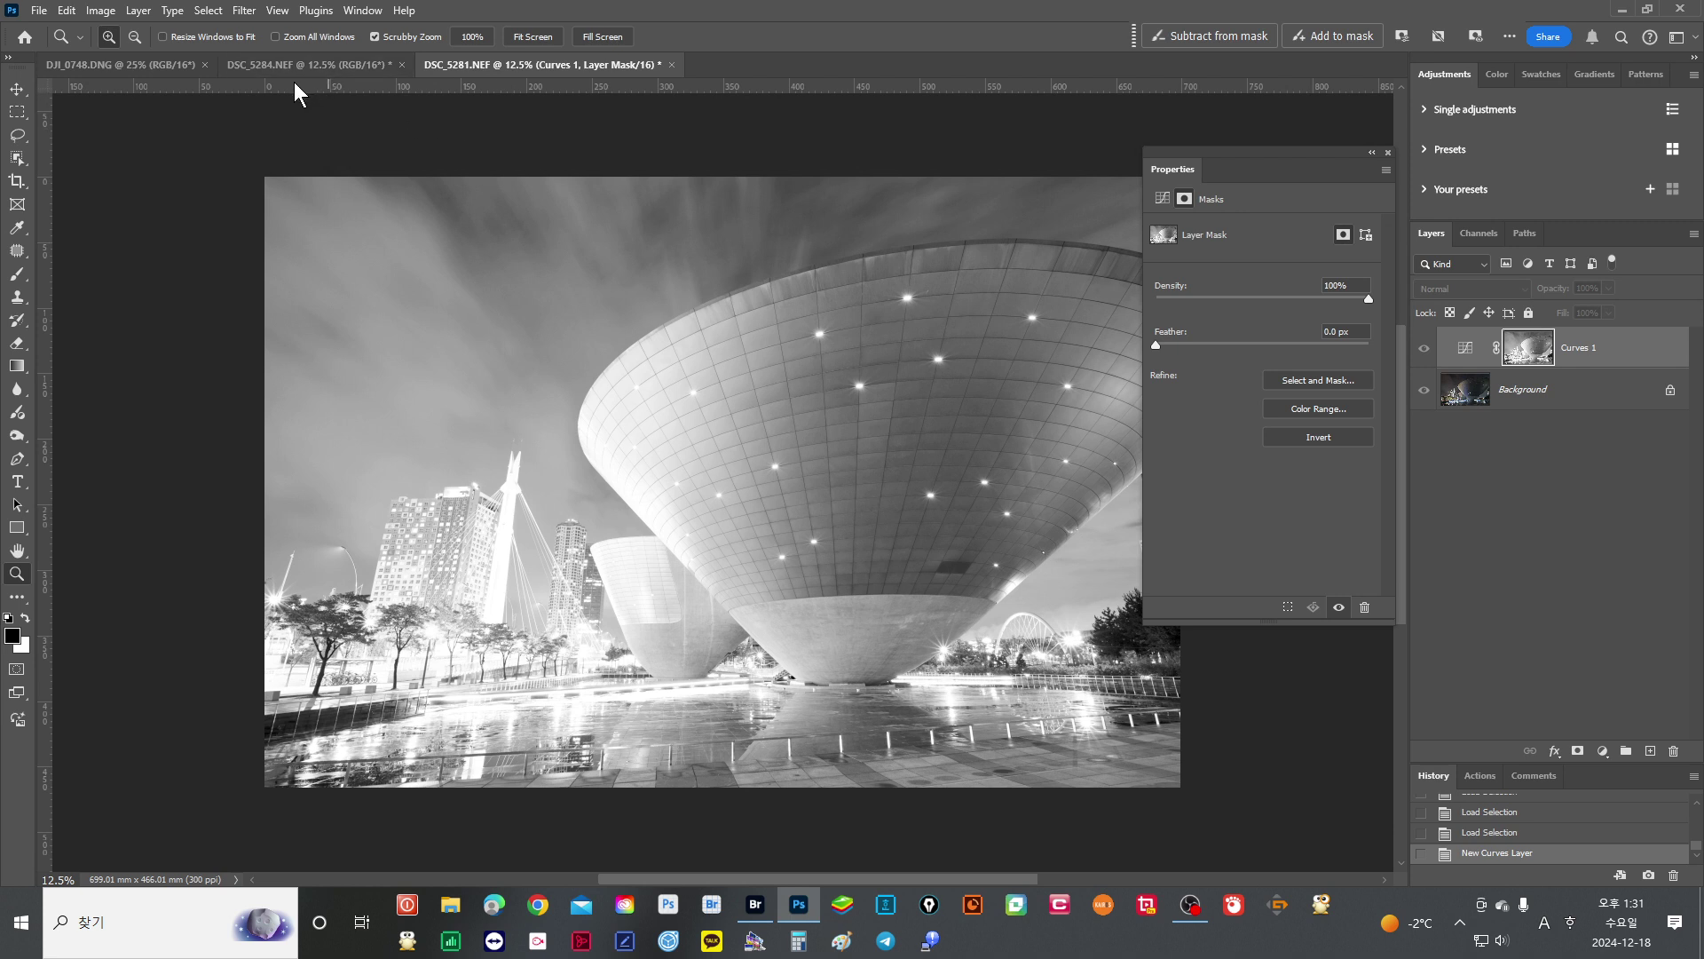
click(1388, 153)
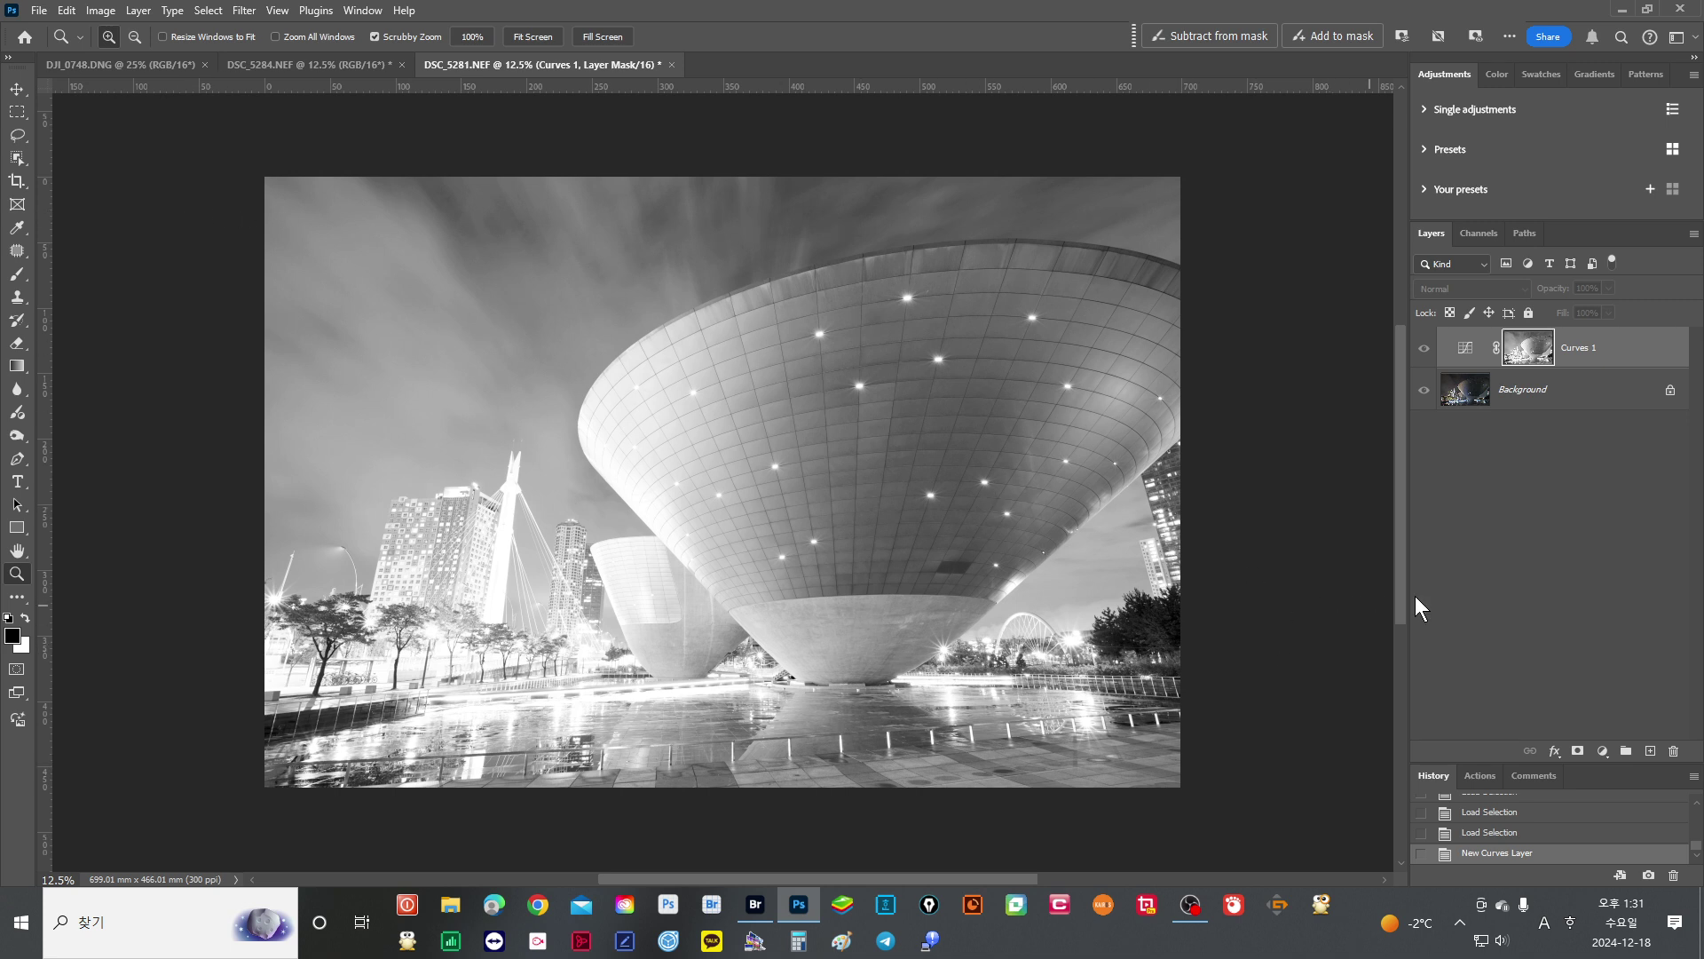
click(1461, 355)
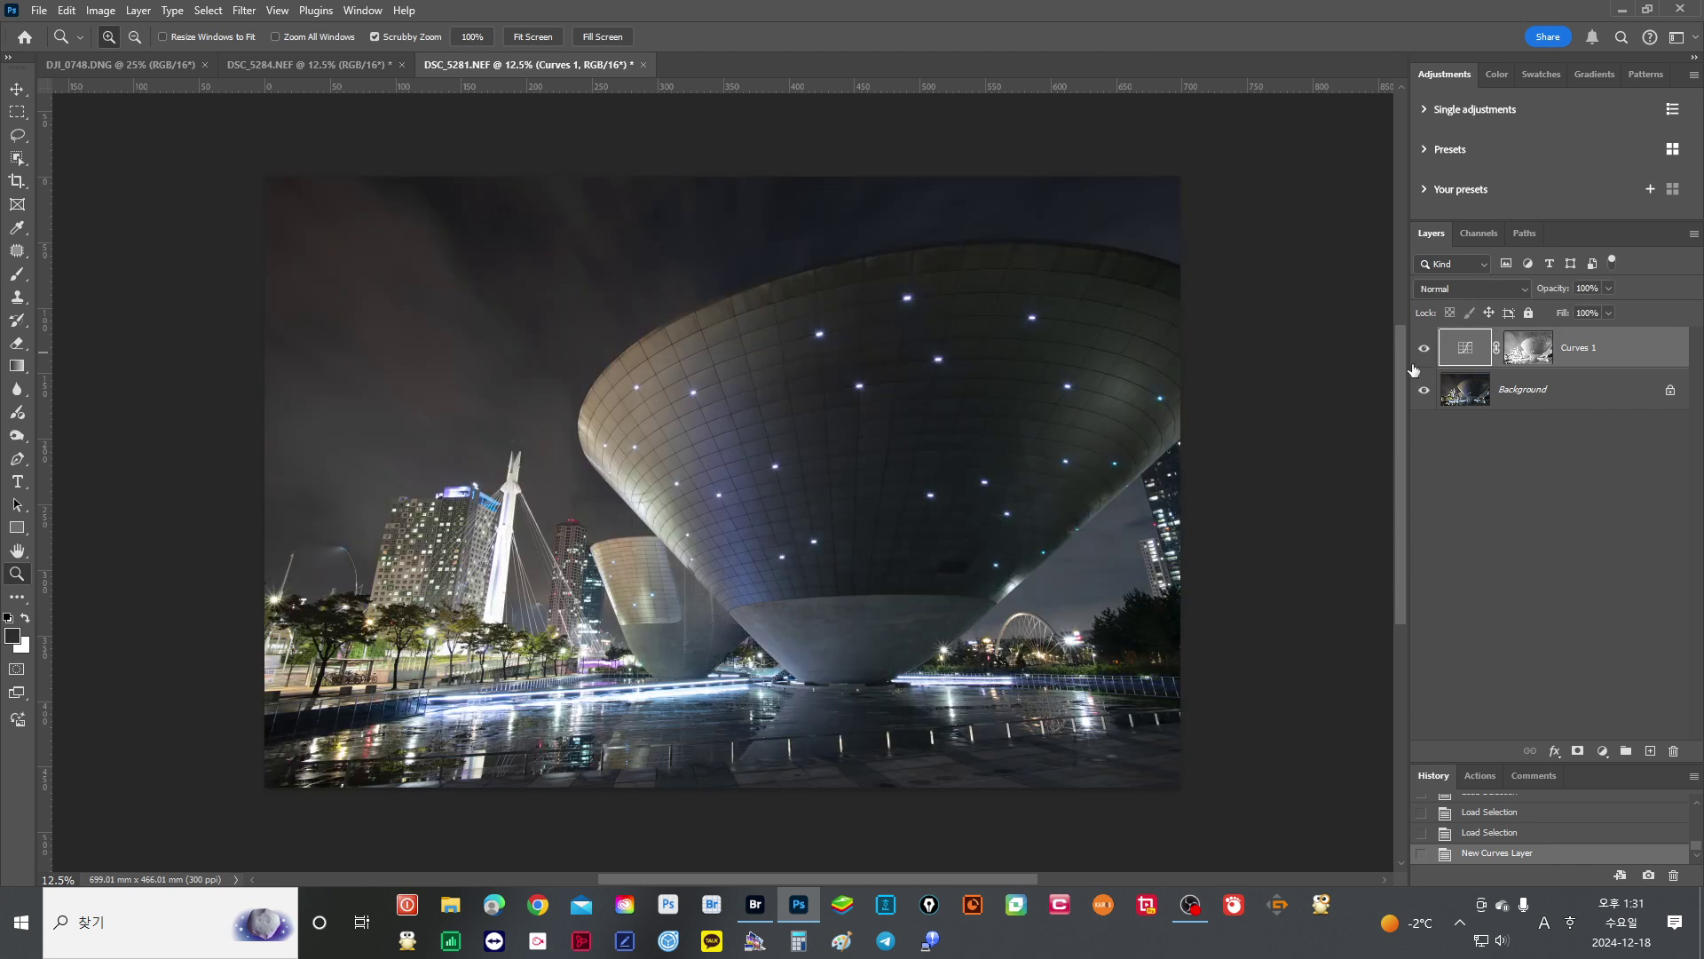
click(1674, 752)
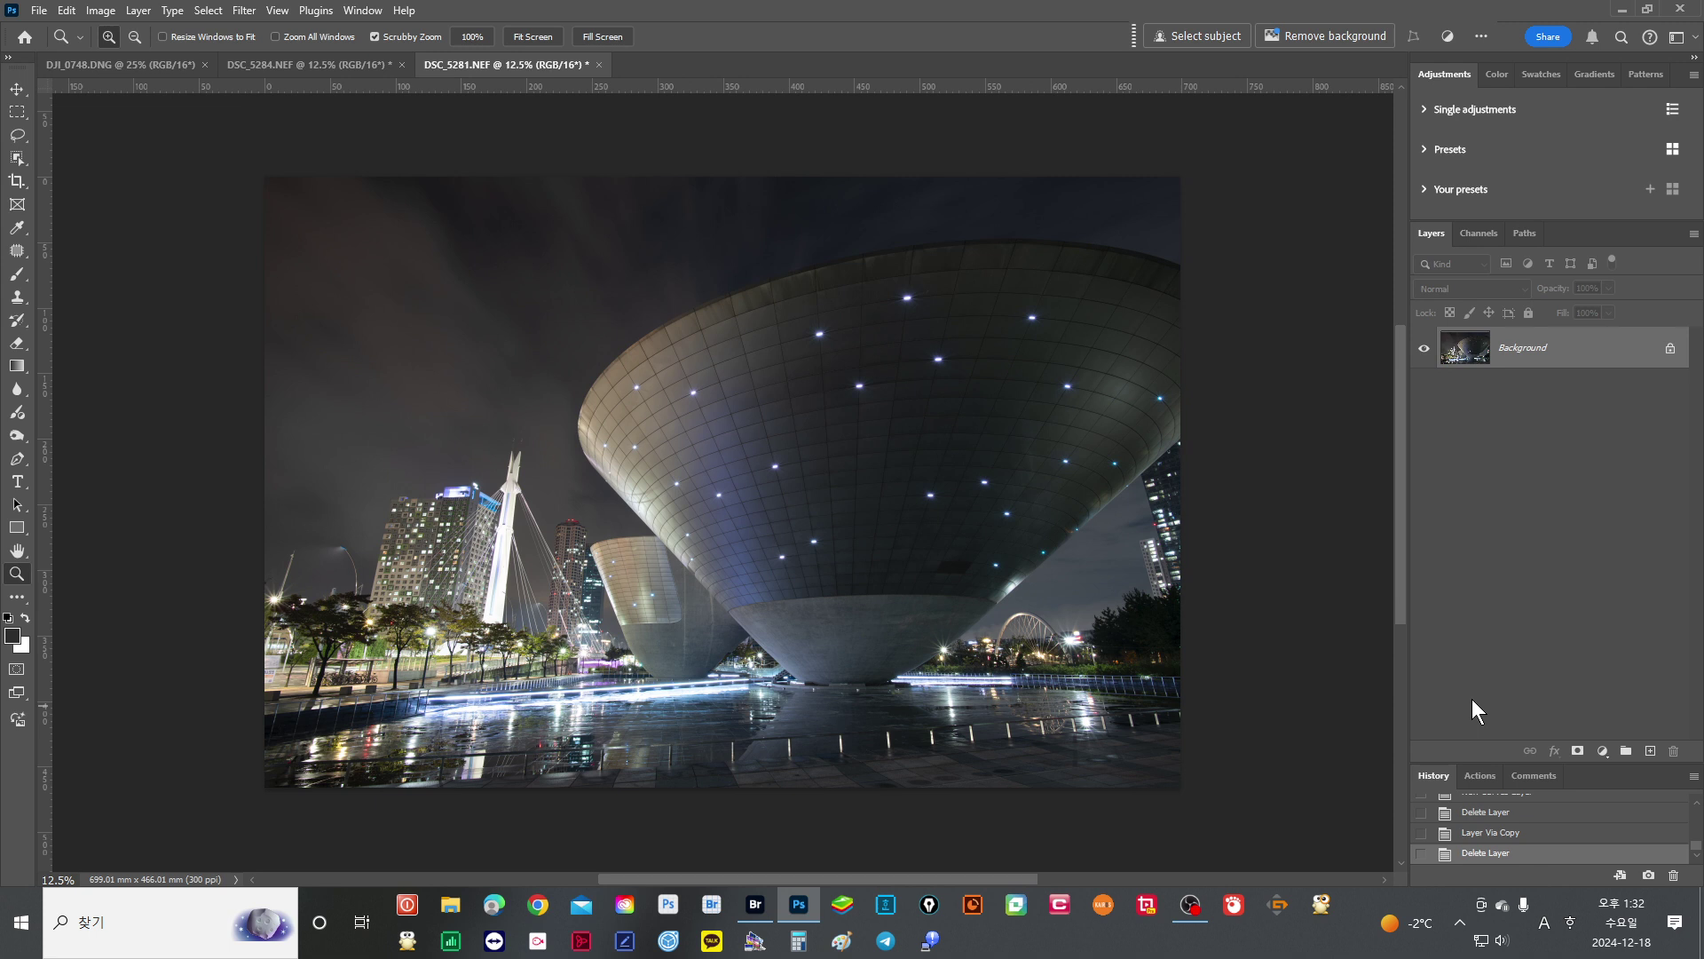
Create a Curves adjustment layer masked by the RGB luminosity selection with the same luminosity added once more, and select the Background layer.
key(ctrl+alt+2)
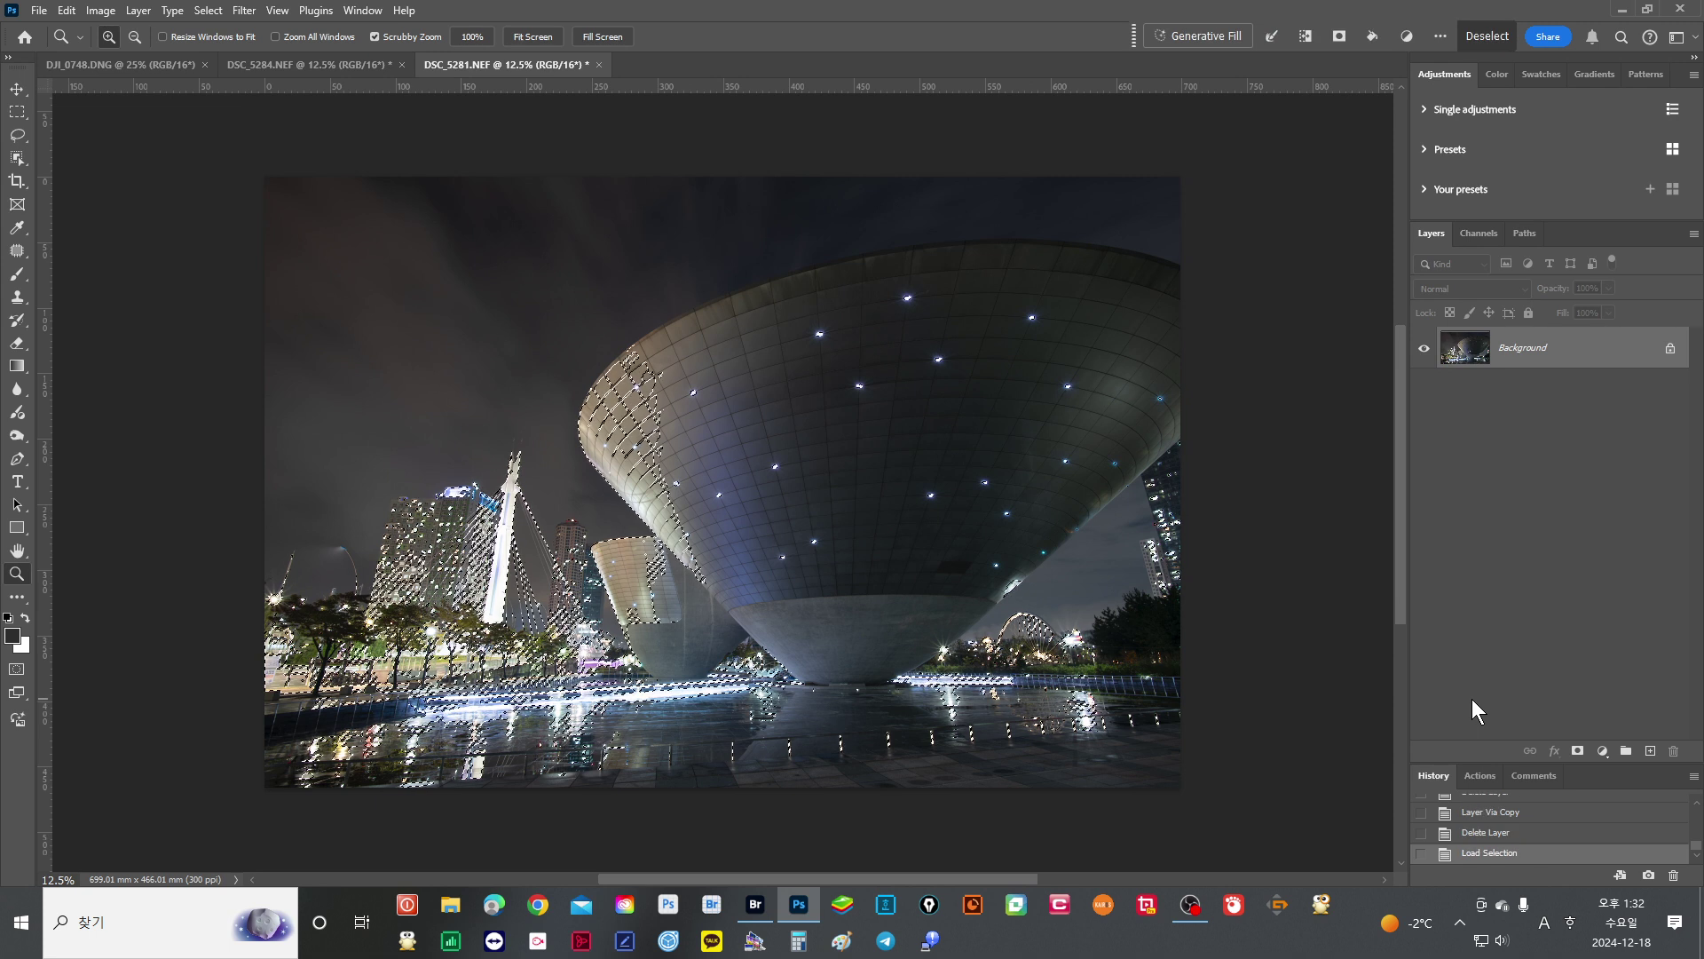
key(ctrl+alt+shift+2)
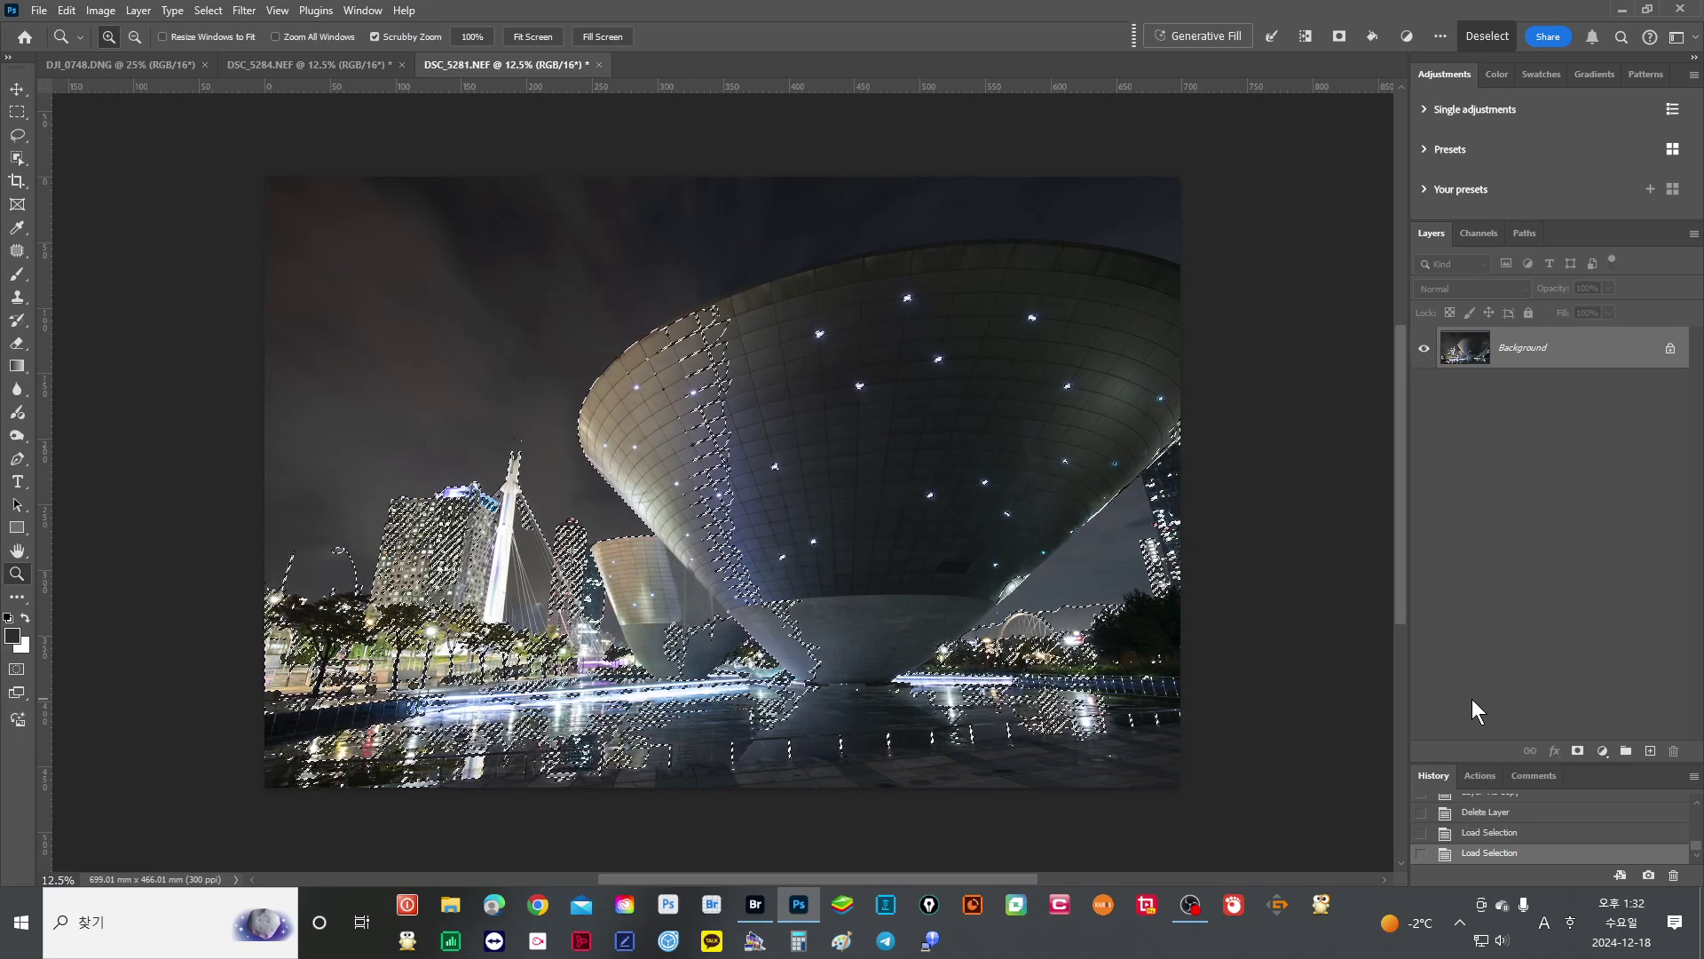
click(1603, 754)
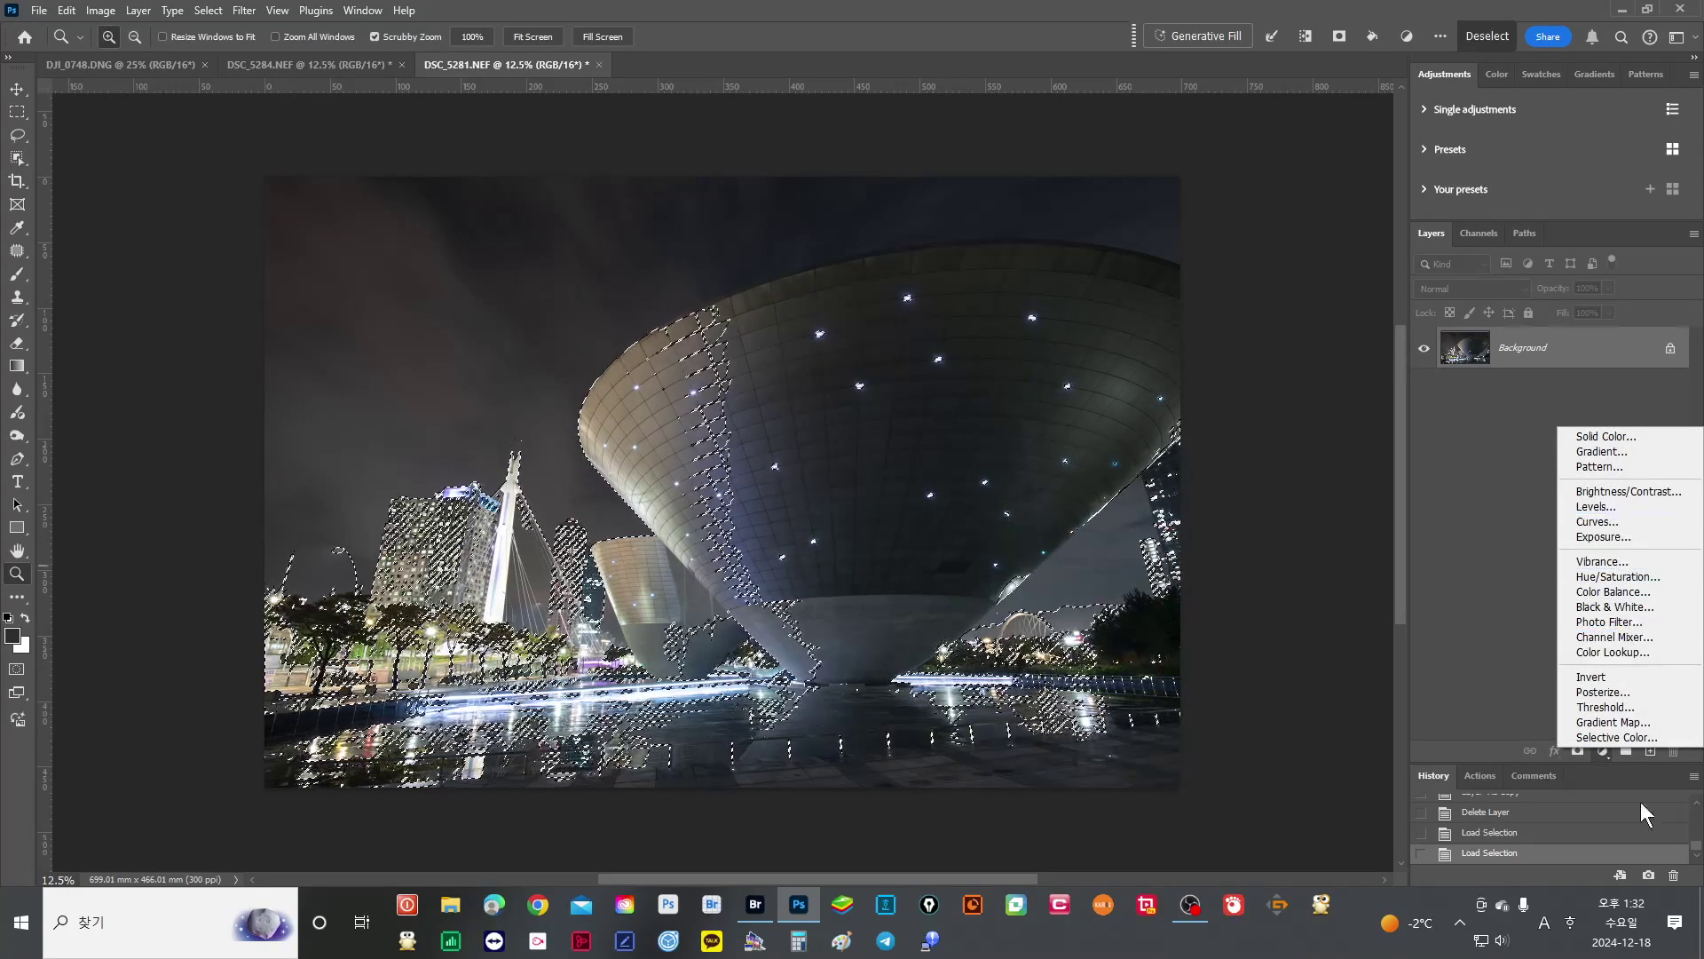
click(1597, 522)
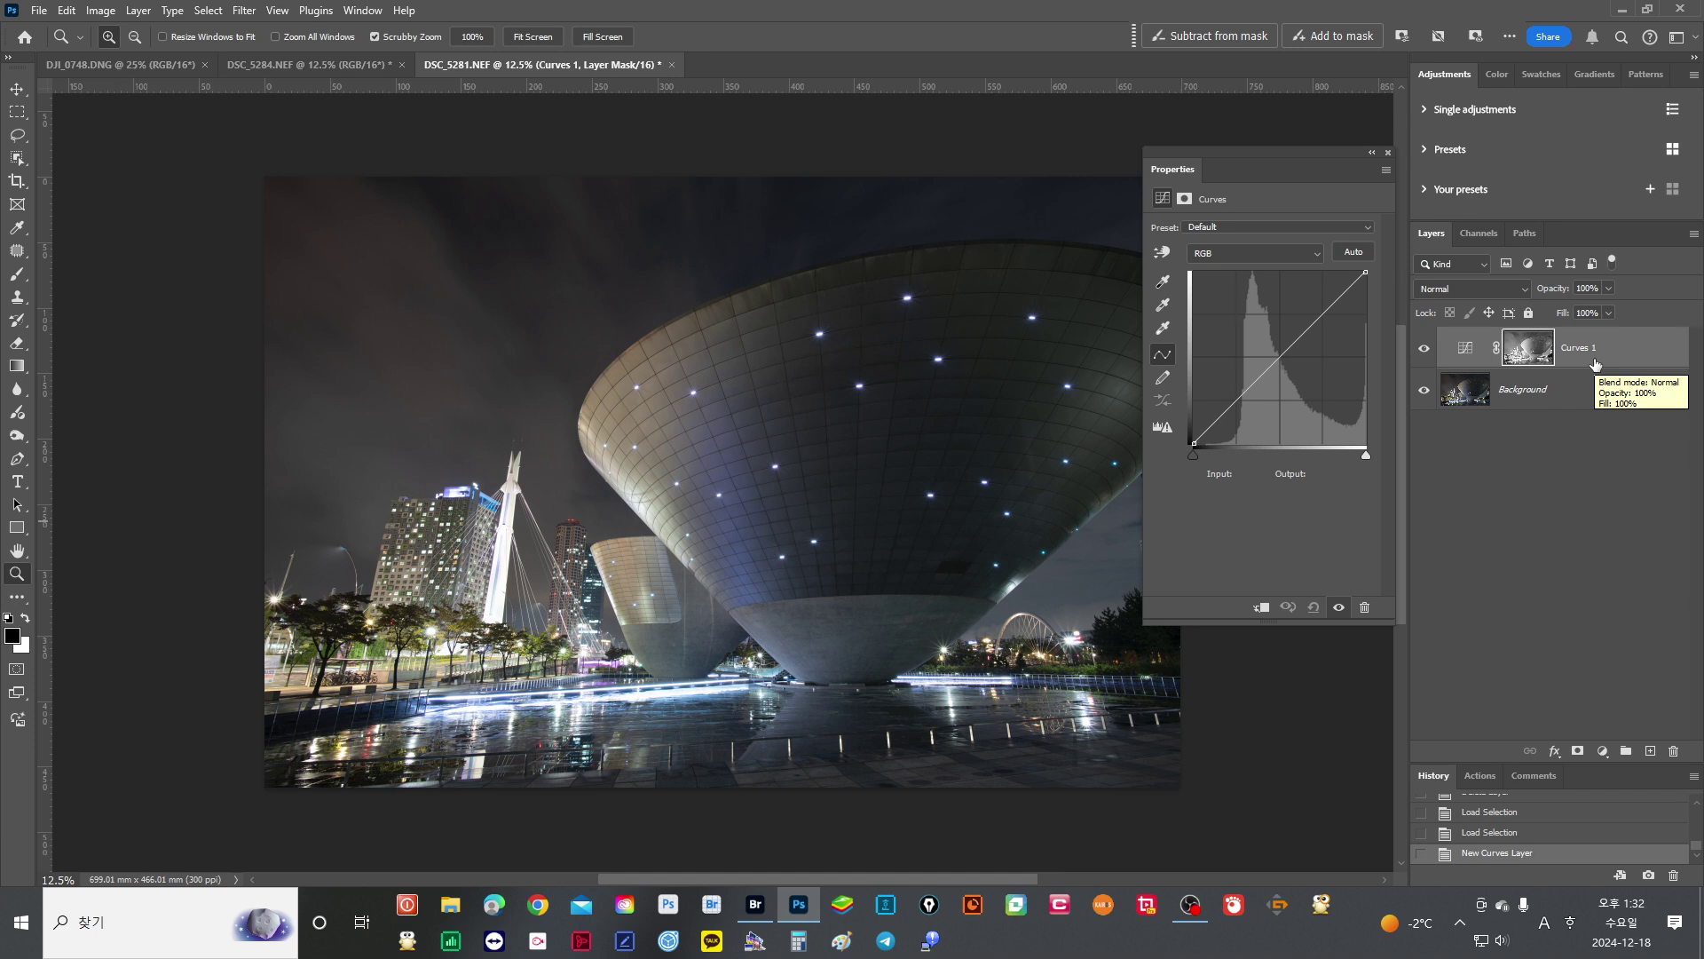
click(1476, 406)
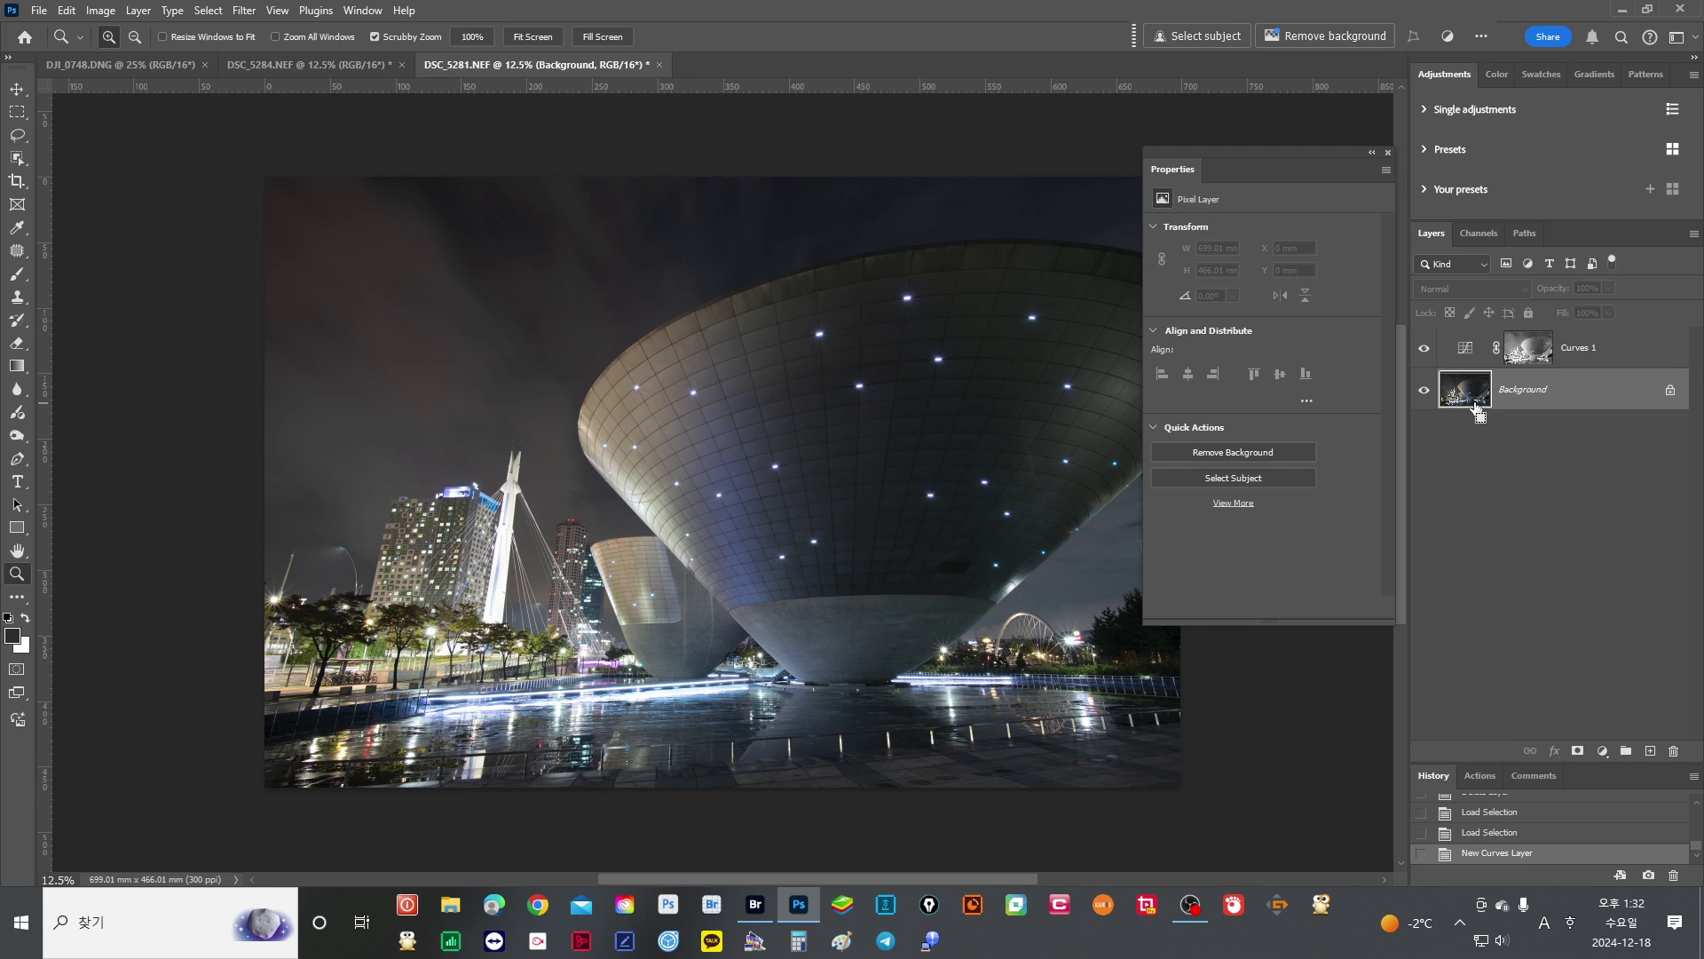
Load the RGB luminosity selection, add the same luminosity once more, and create a Curves adjustment layer masked by its inverse above the Background.
key(ctrl+alt+2)
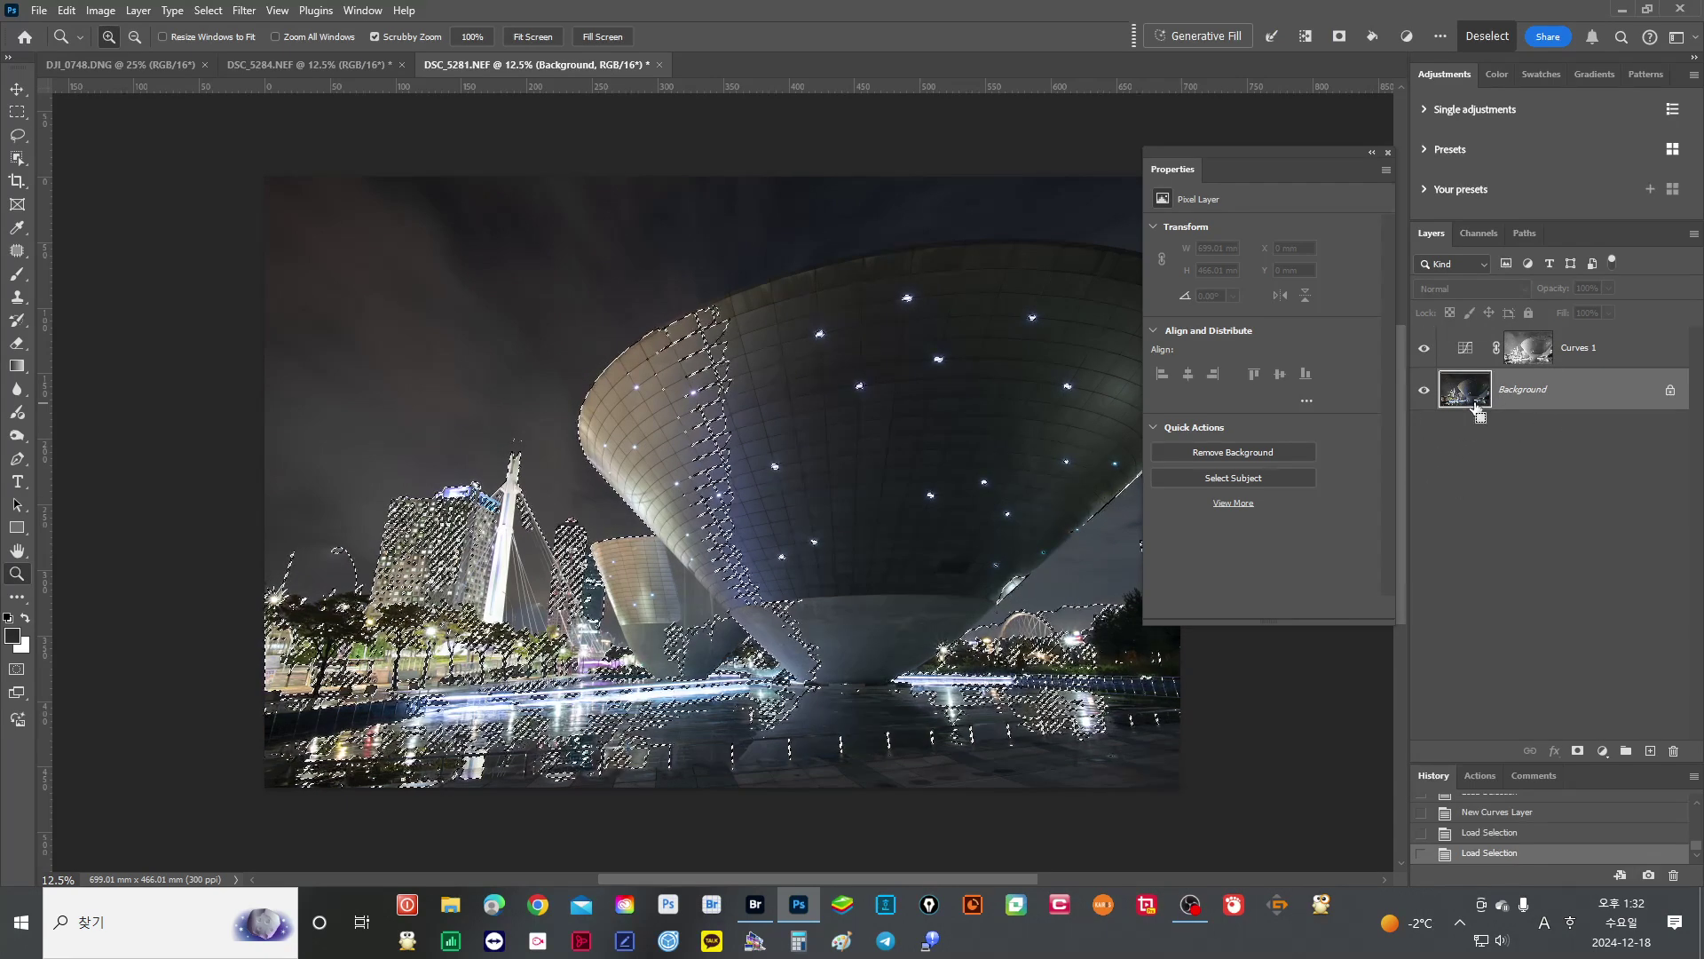
key(ctrl+shift+i)
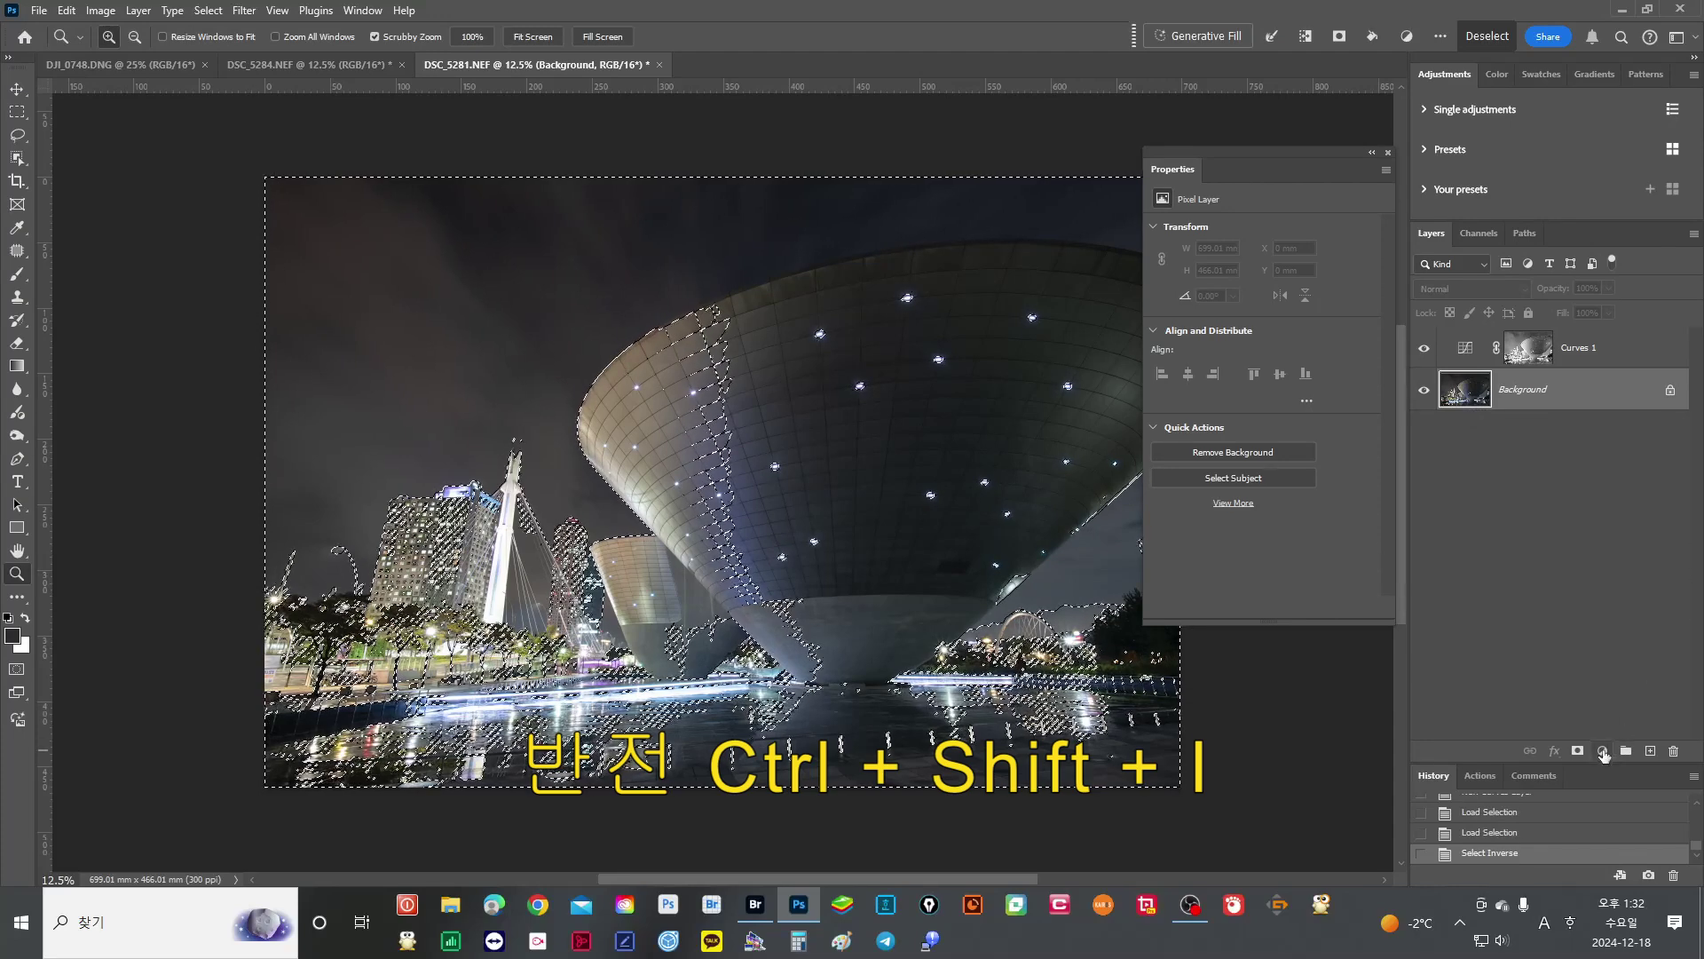
click(1603, 753)
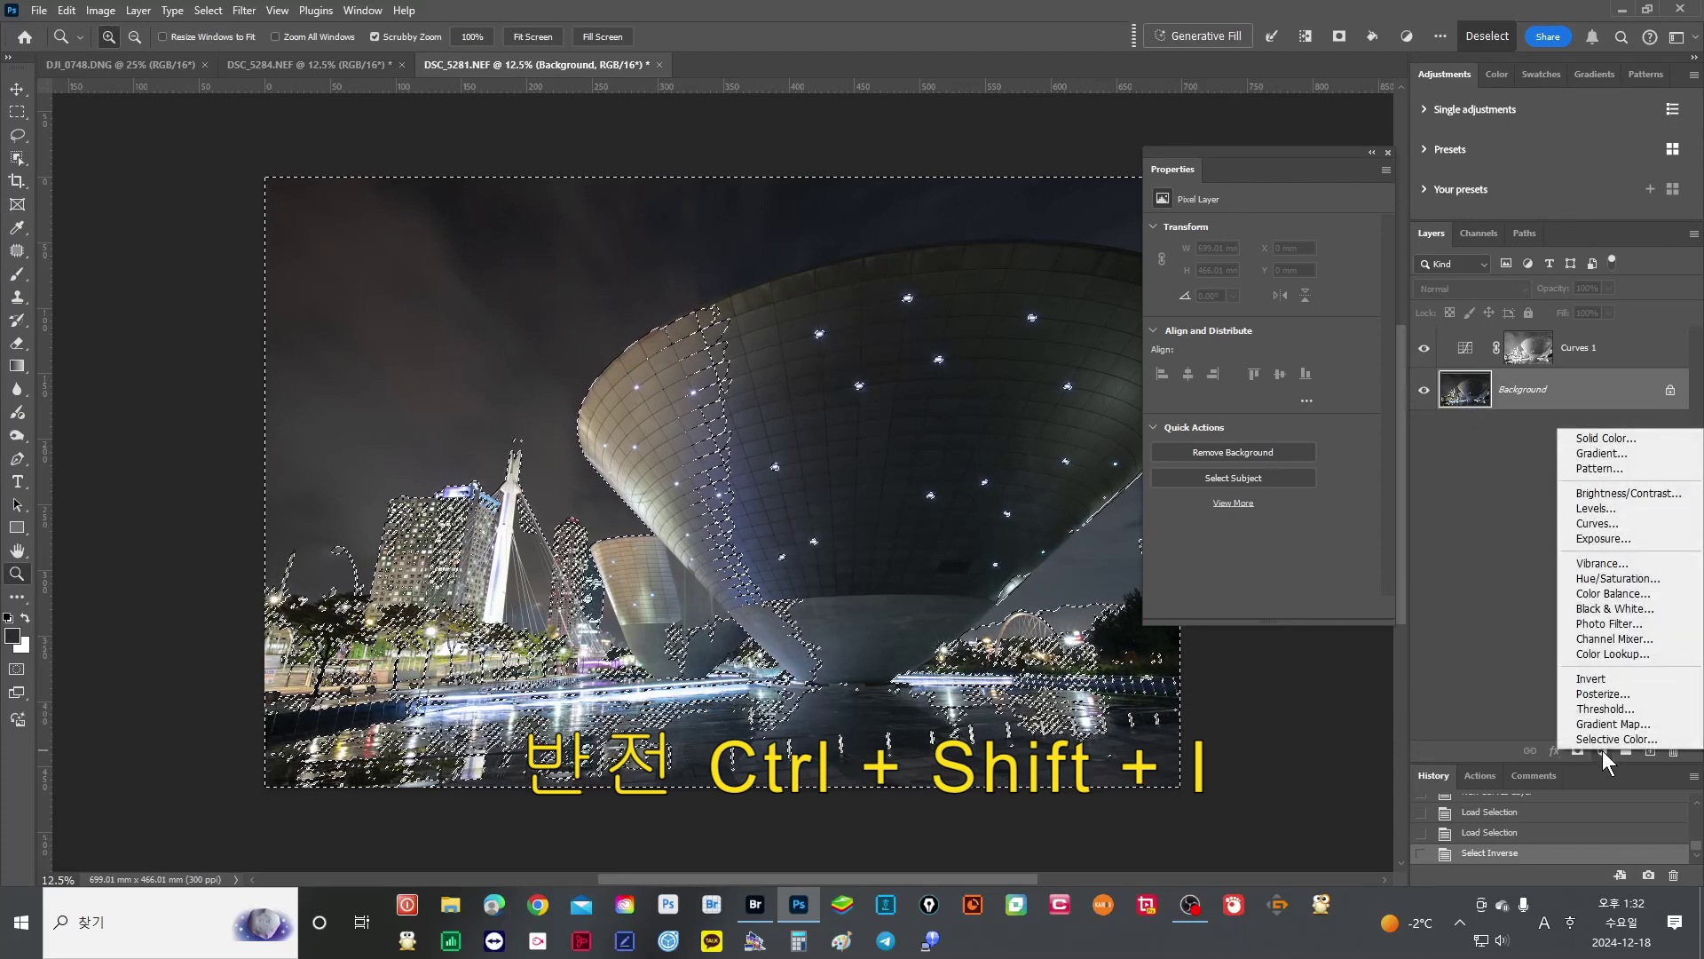
click(1604, 524)
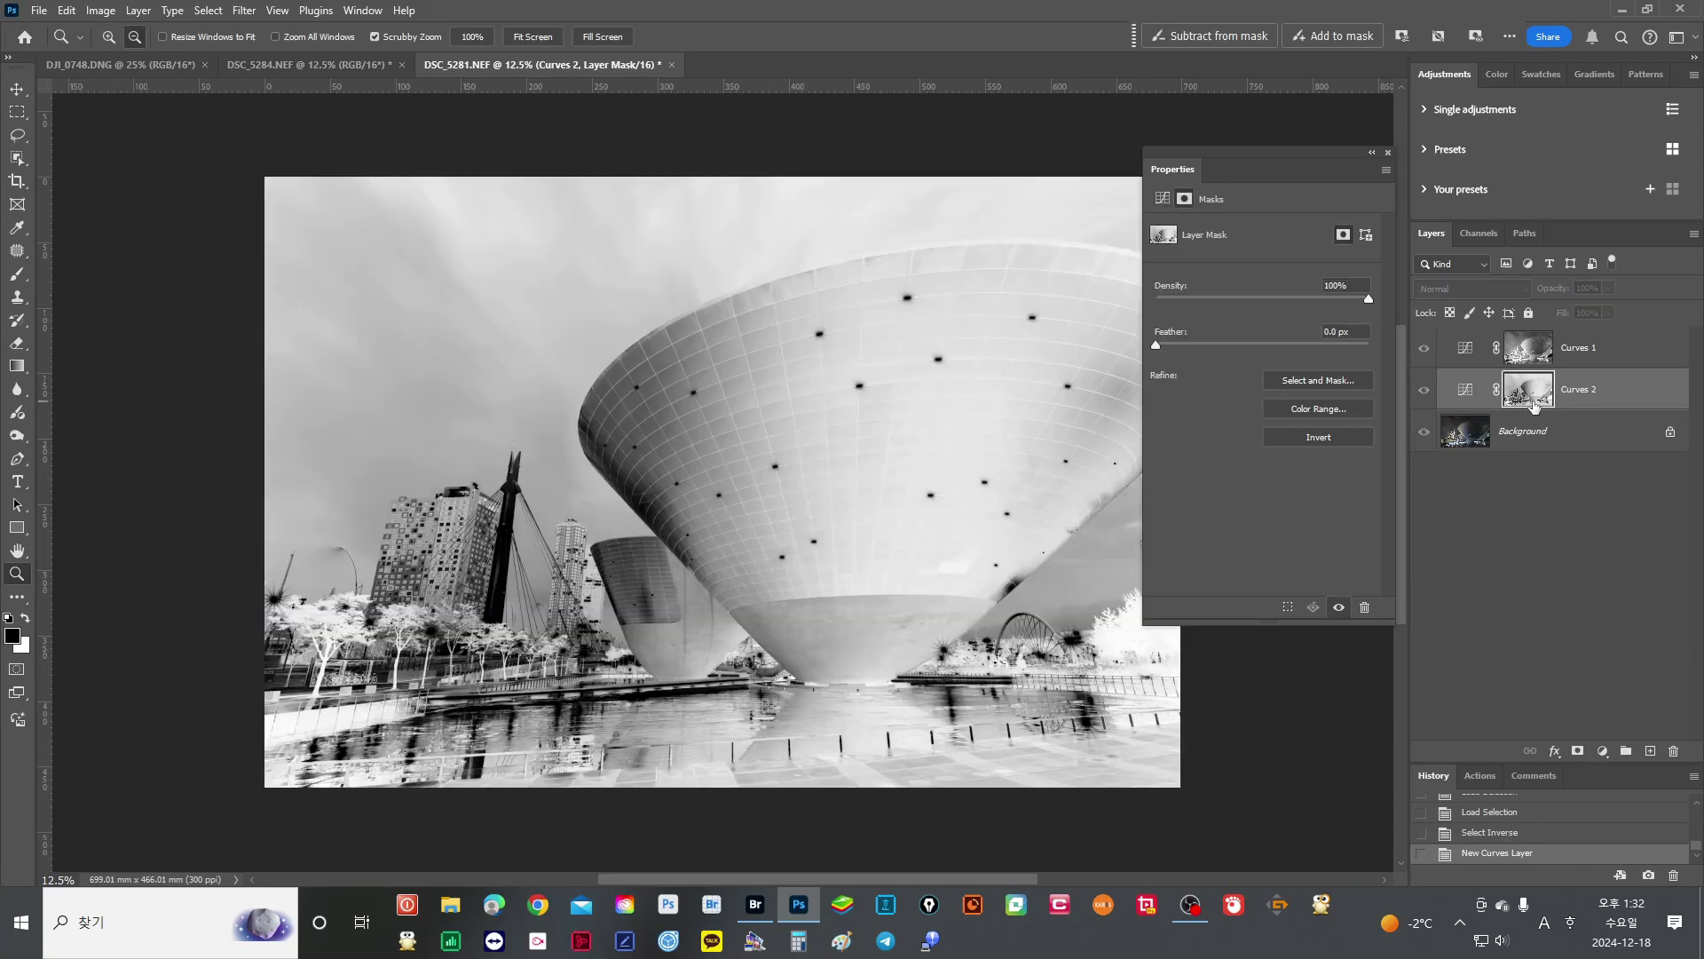
View the inverted luminosity mask of the new Curves layer across the whole canvas and return to the normal image view.
alt+click(1529, 404)
click(1387, 153)
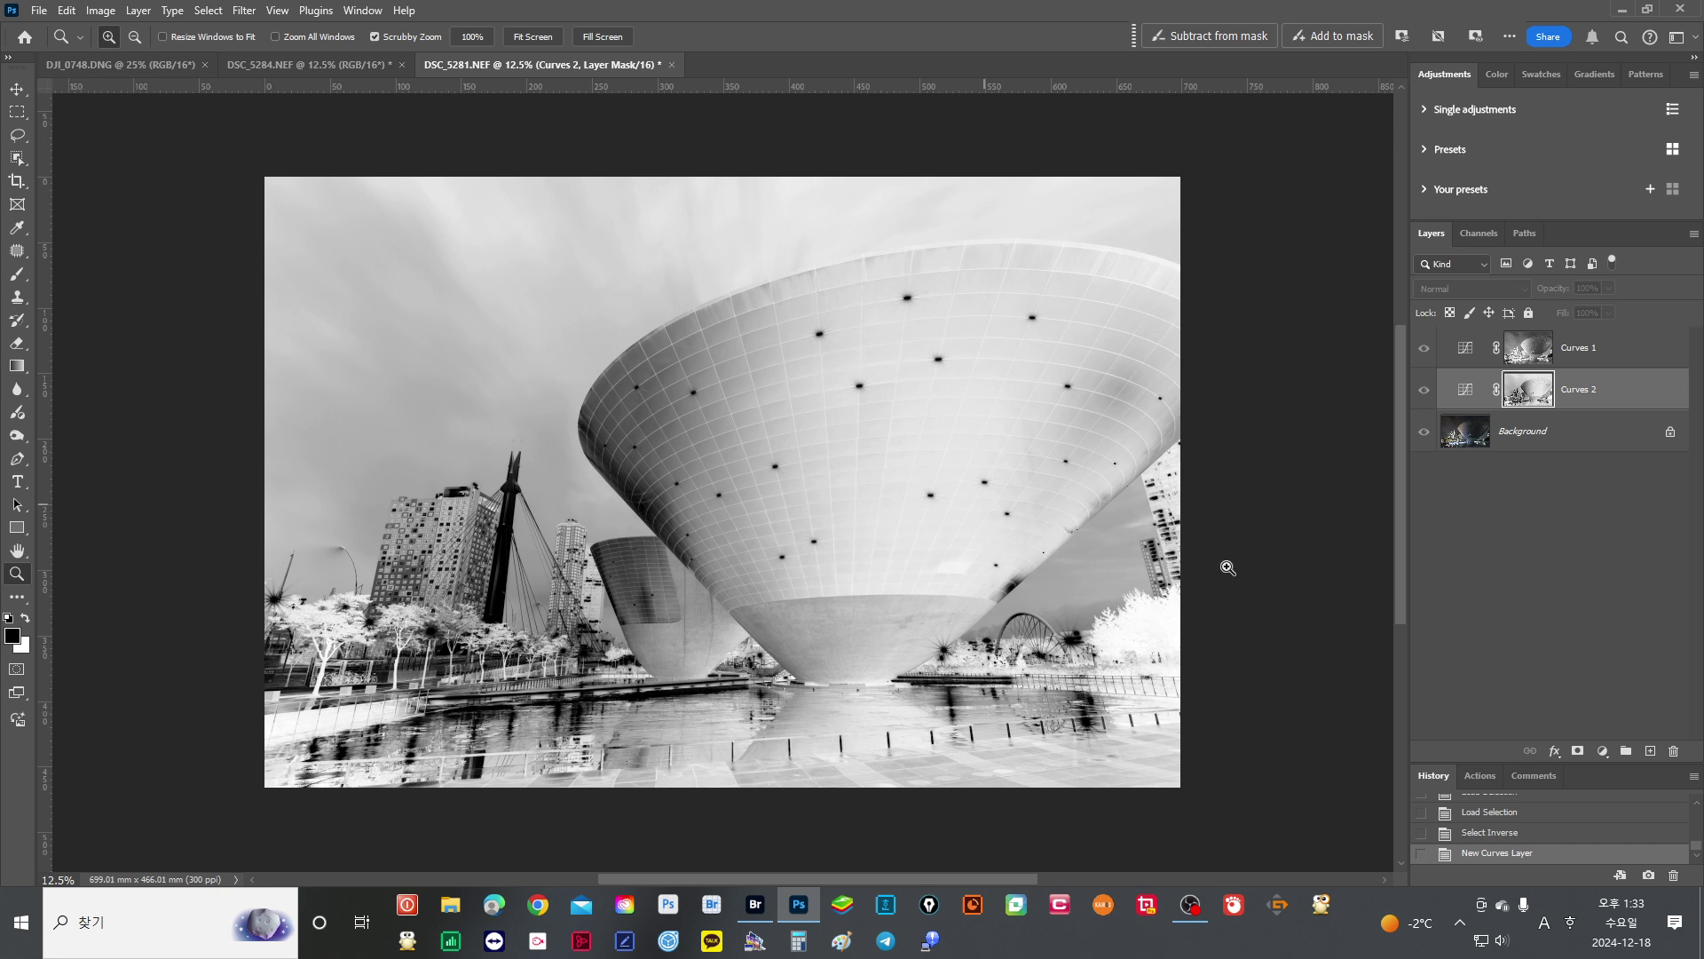
alt+click(1540, 400)
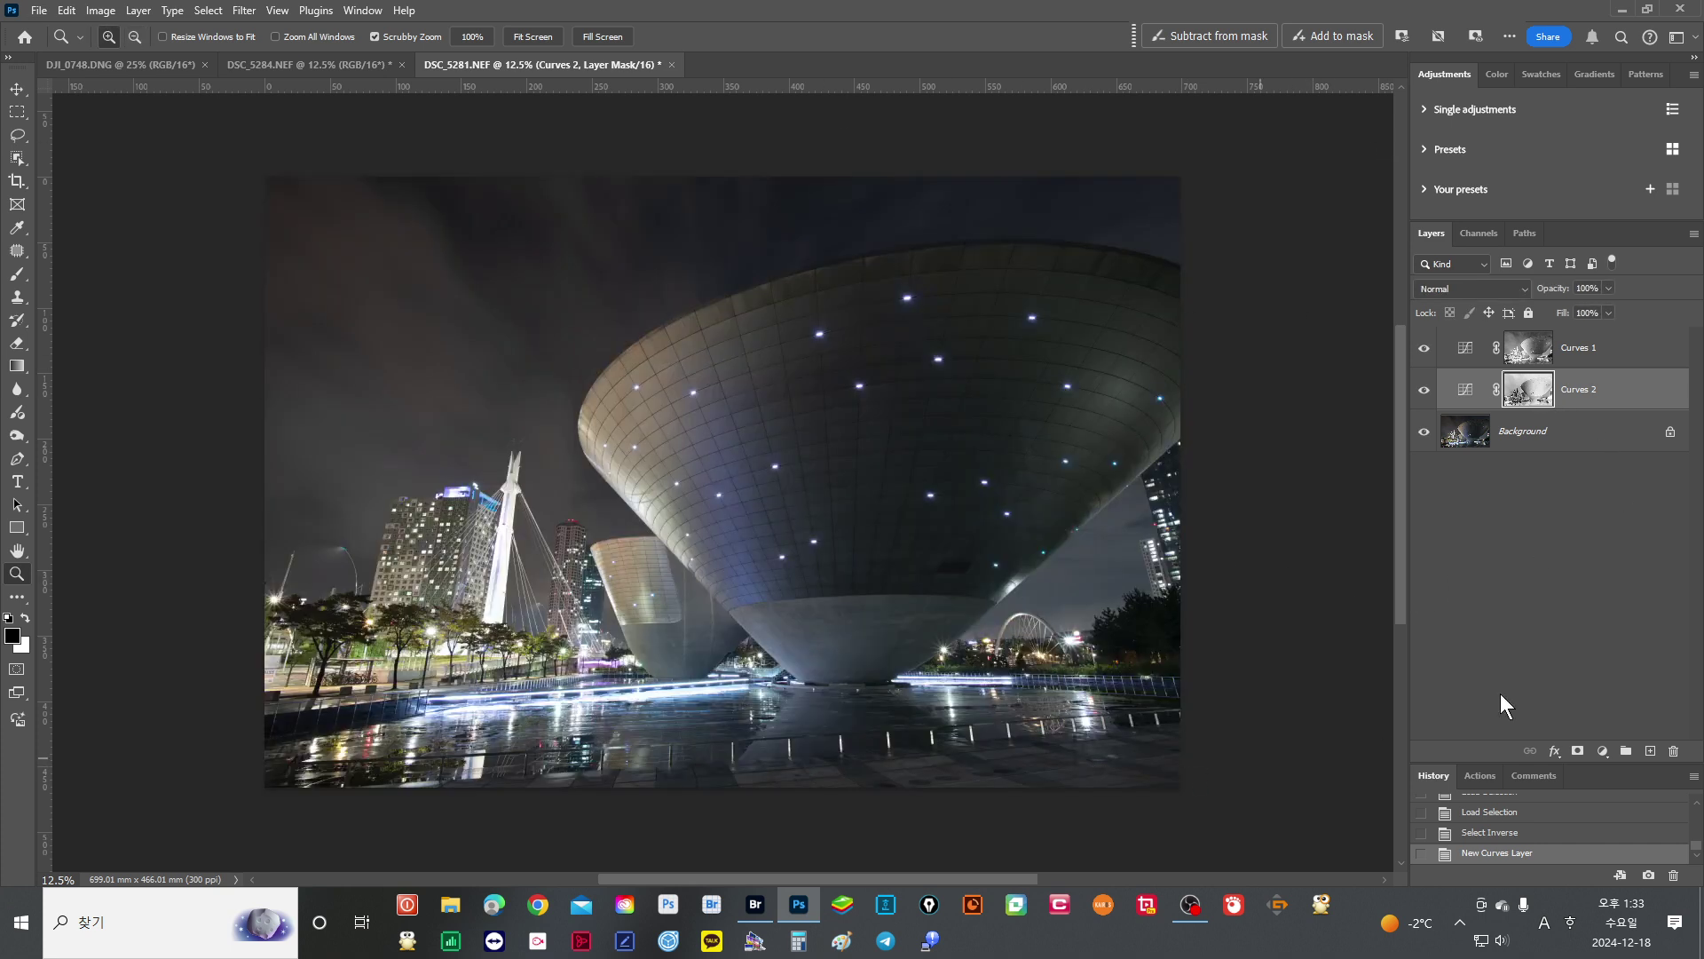
Brighten the lower Curves layer with a curve point at input 112, output 146, and view its layer mask.
double_click(1466, 396)
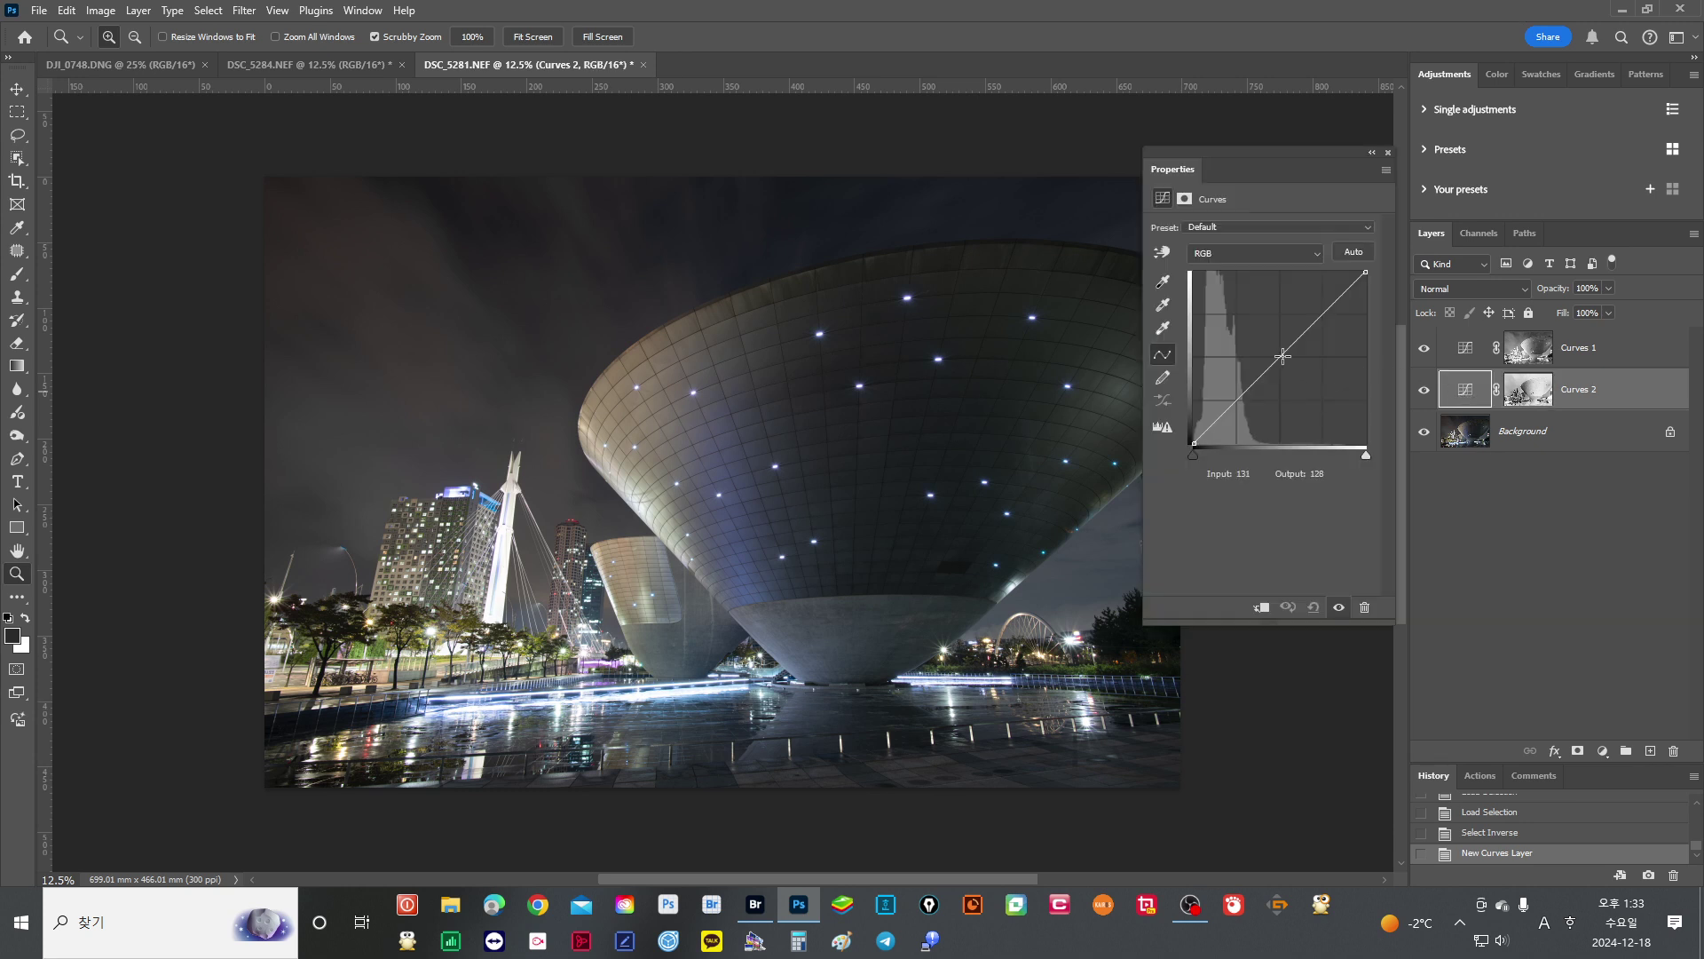
drag(1283, 356, 1268, 344)
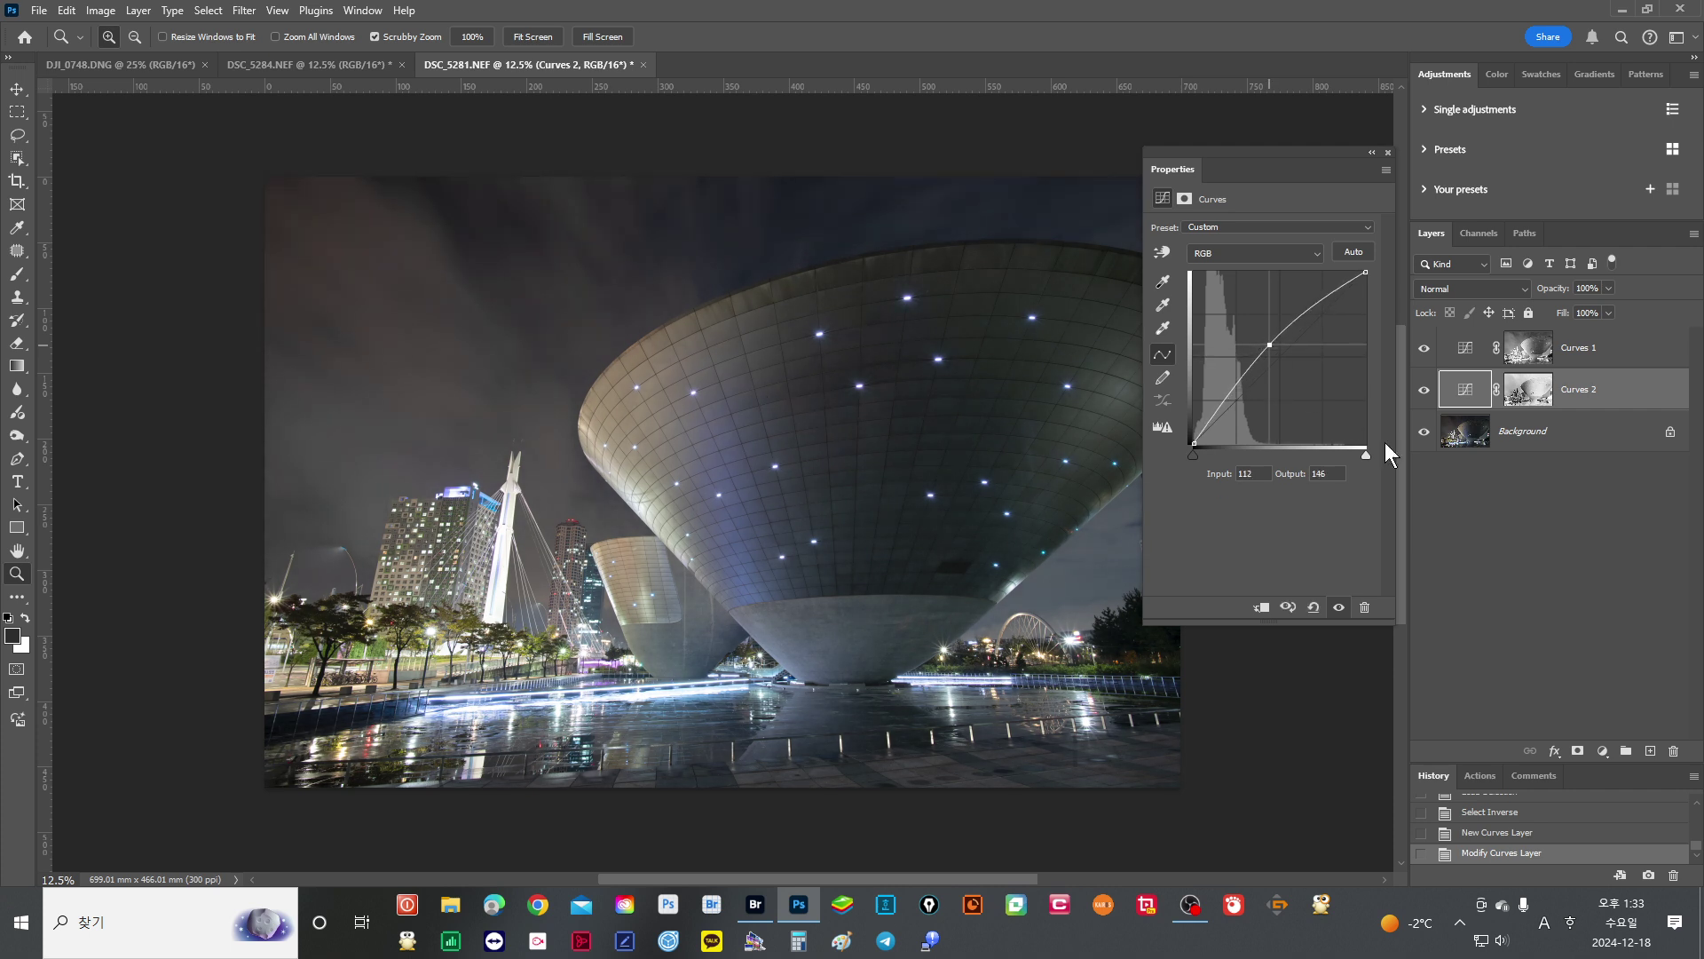
alt+click(1539, 406)
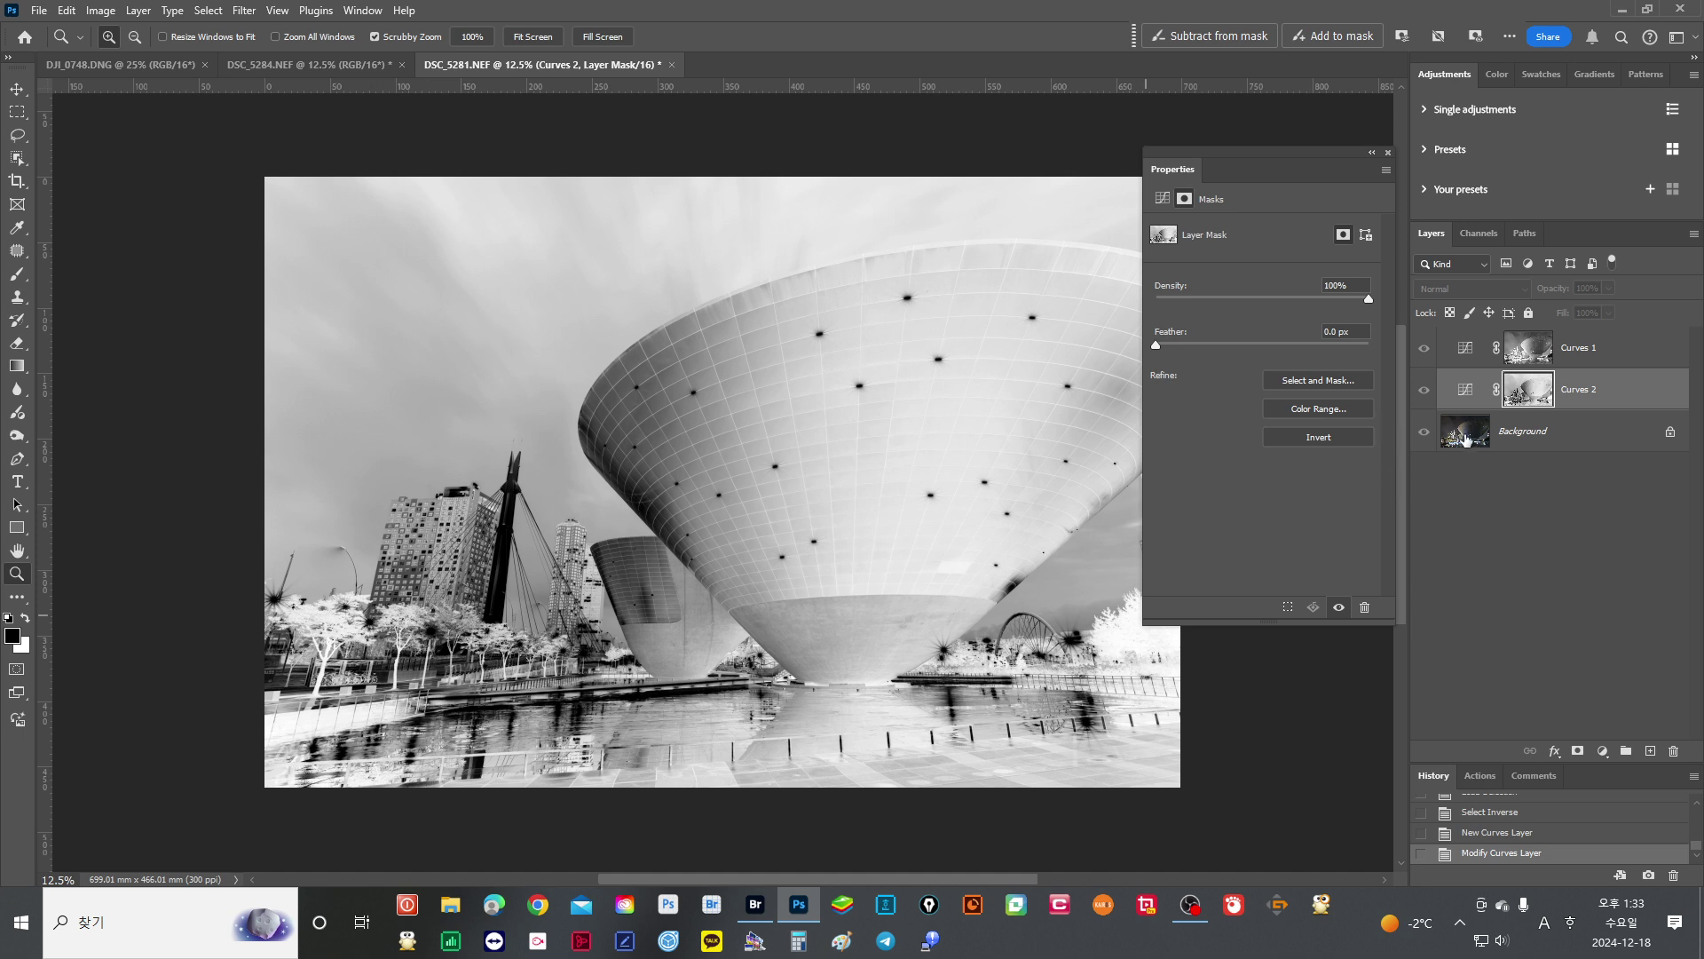
click(1388, 153)
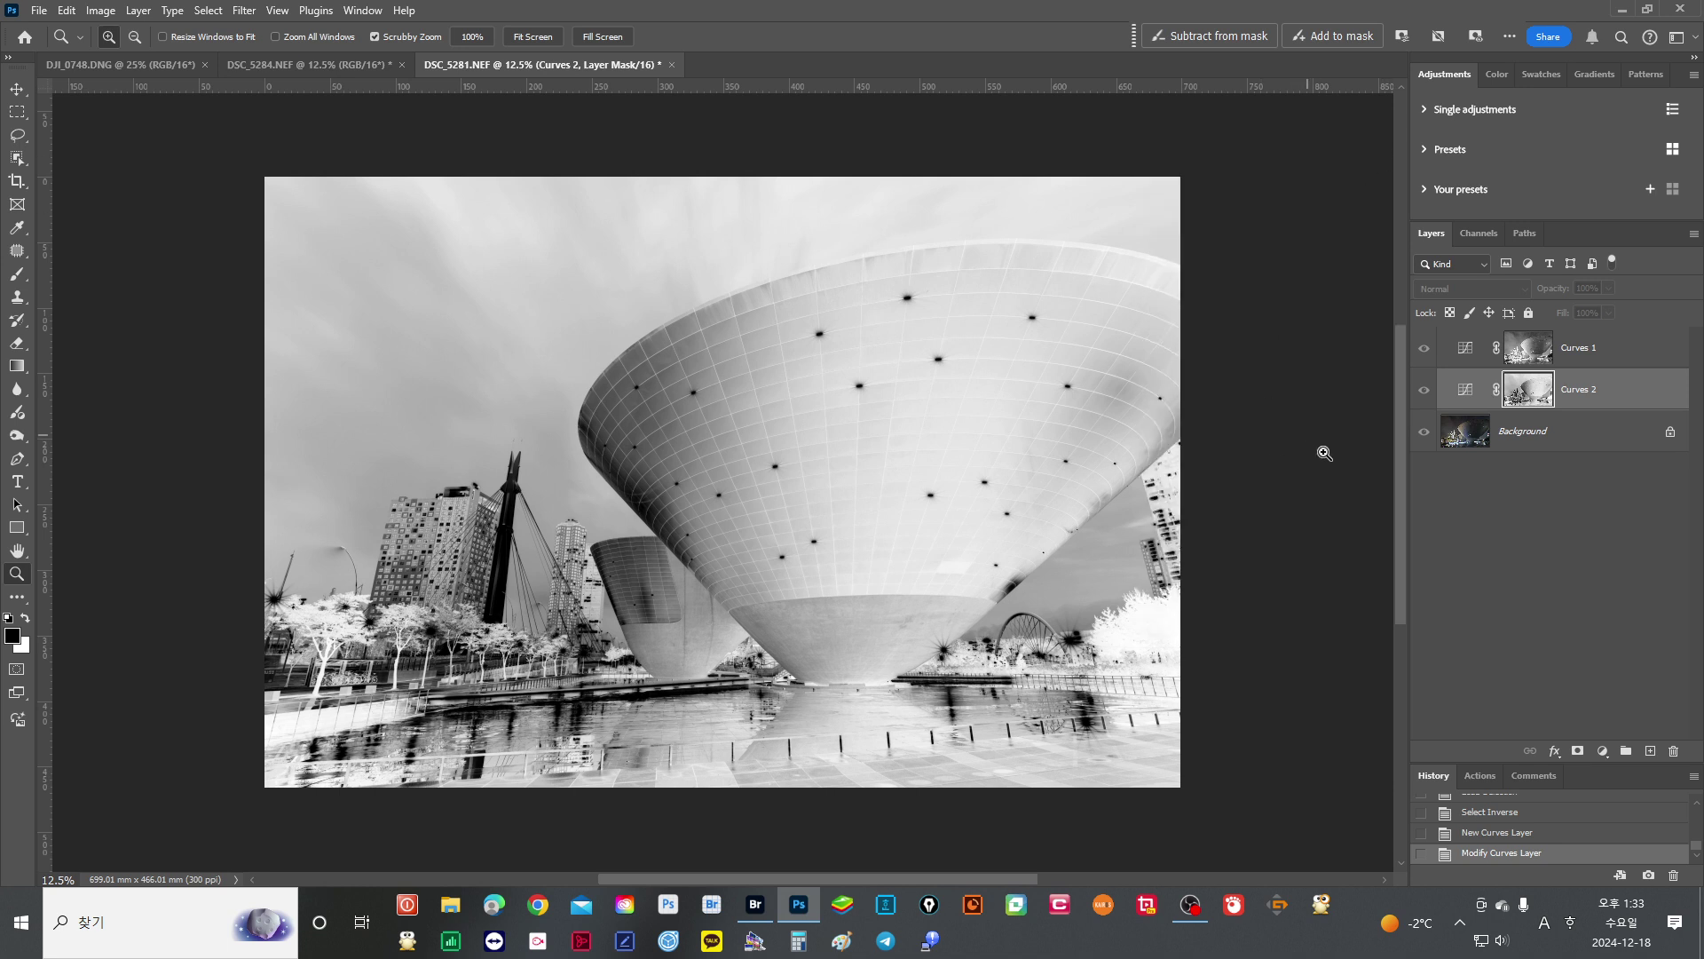
Raise the lower Curves layer's midtone point to input 95, output 152, and add a shadow point at input 53, output 99.
double_click(1466, 390)
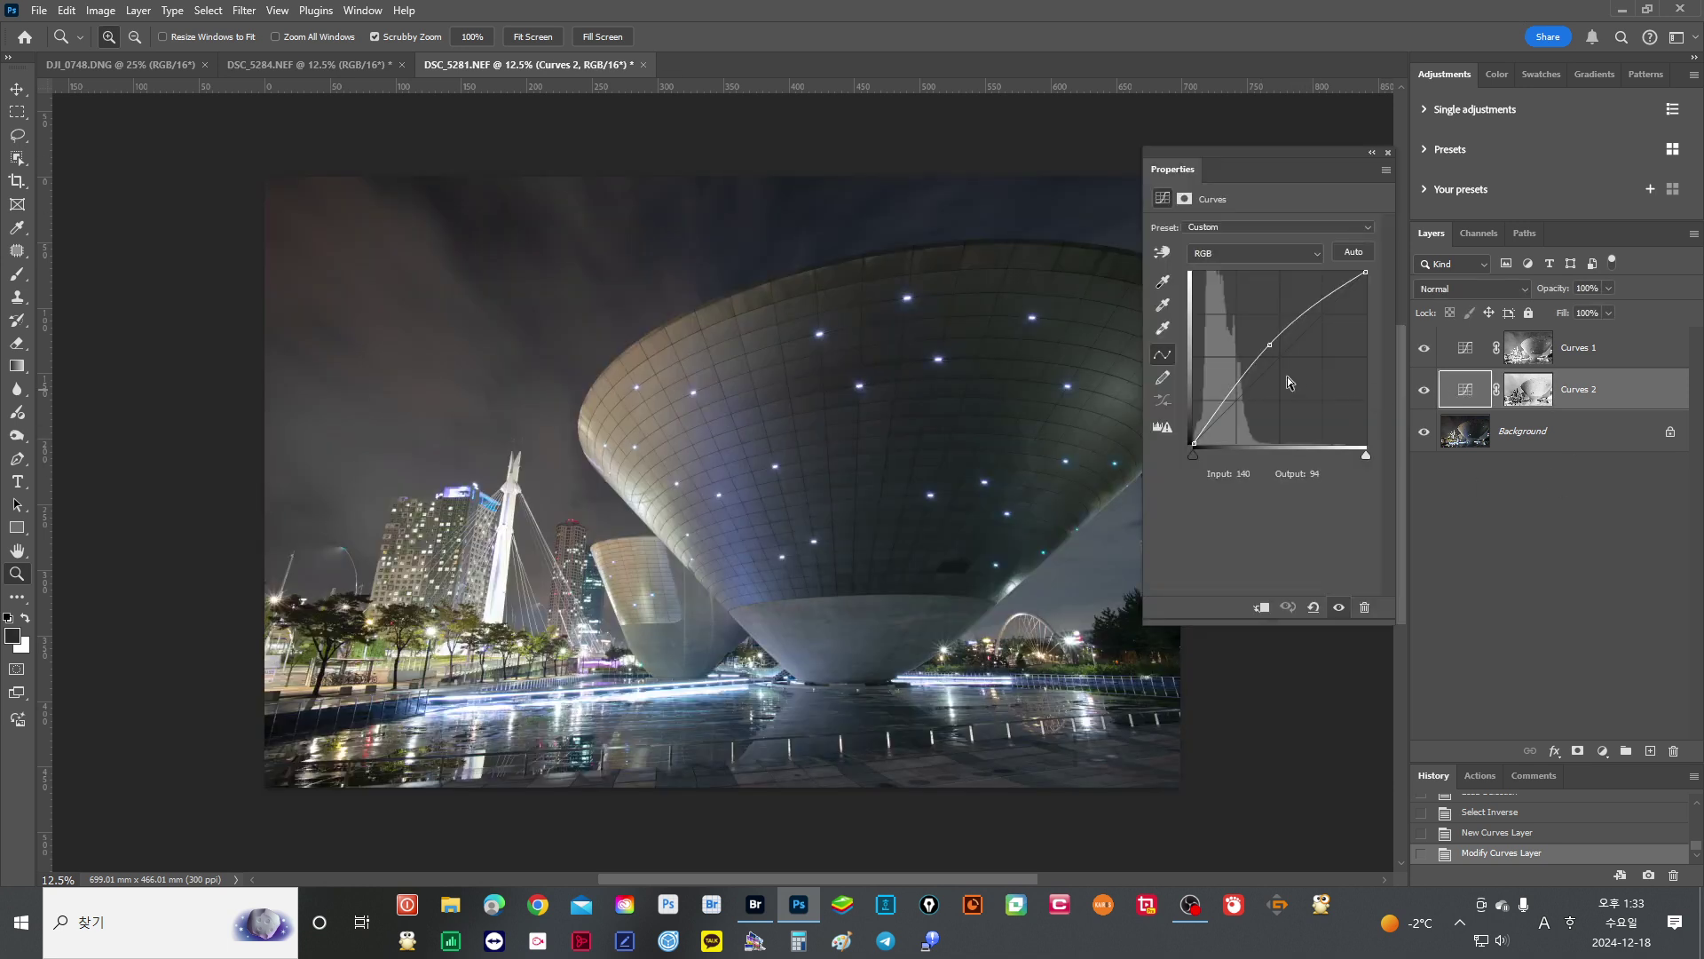
drag(1268, 342, 1263, 339)
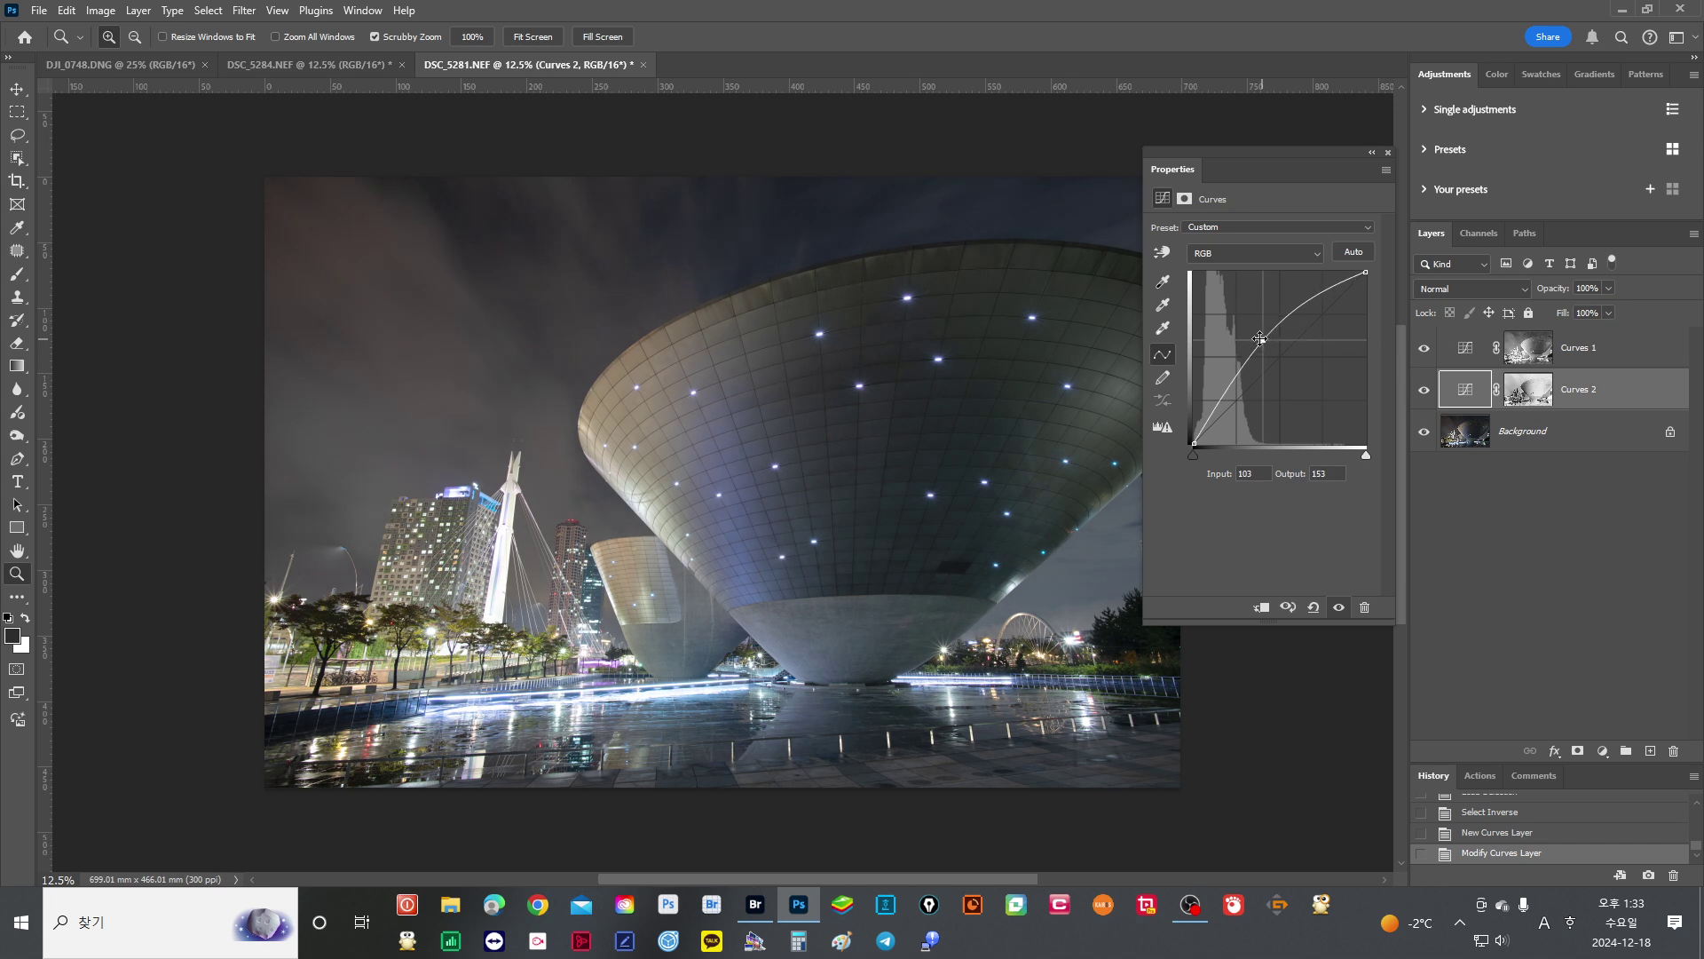
drag(1263, 340, 1258, 340)
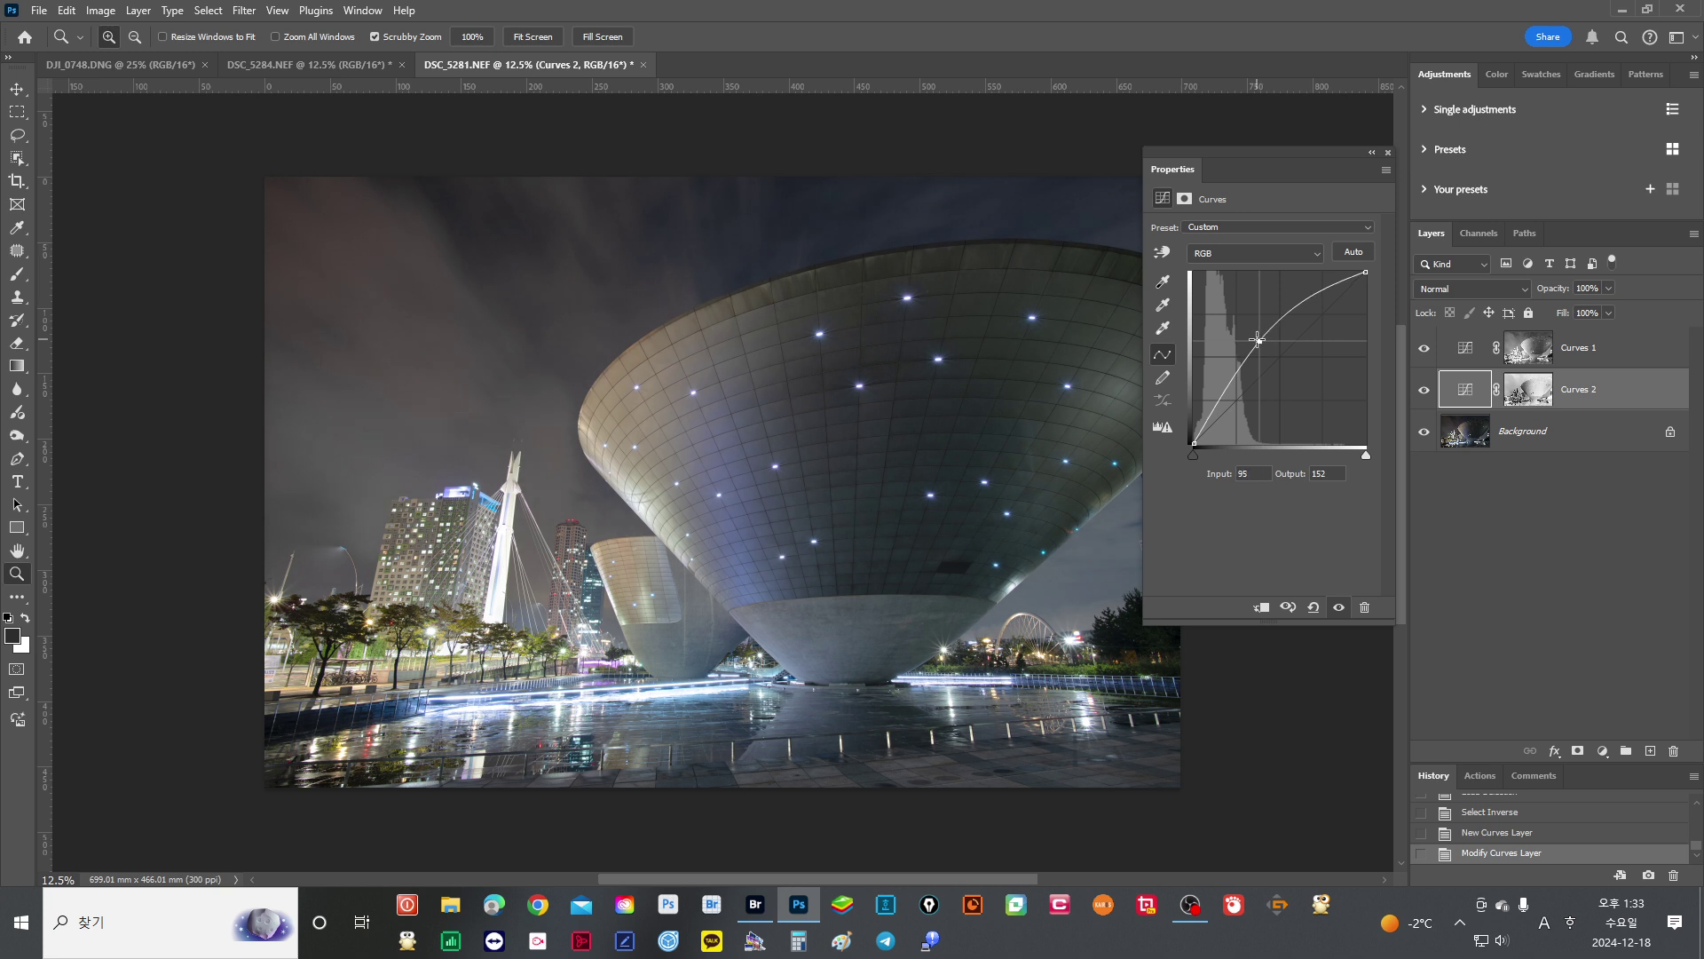
click(1228, 376)
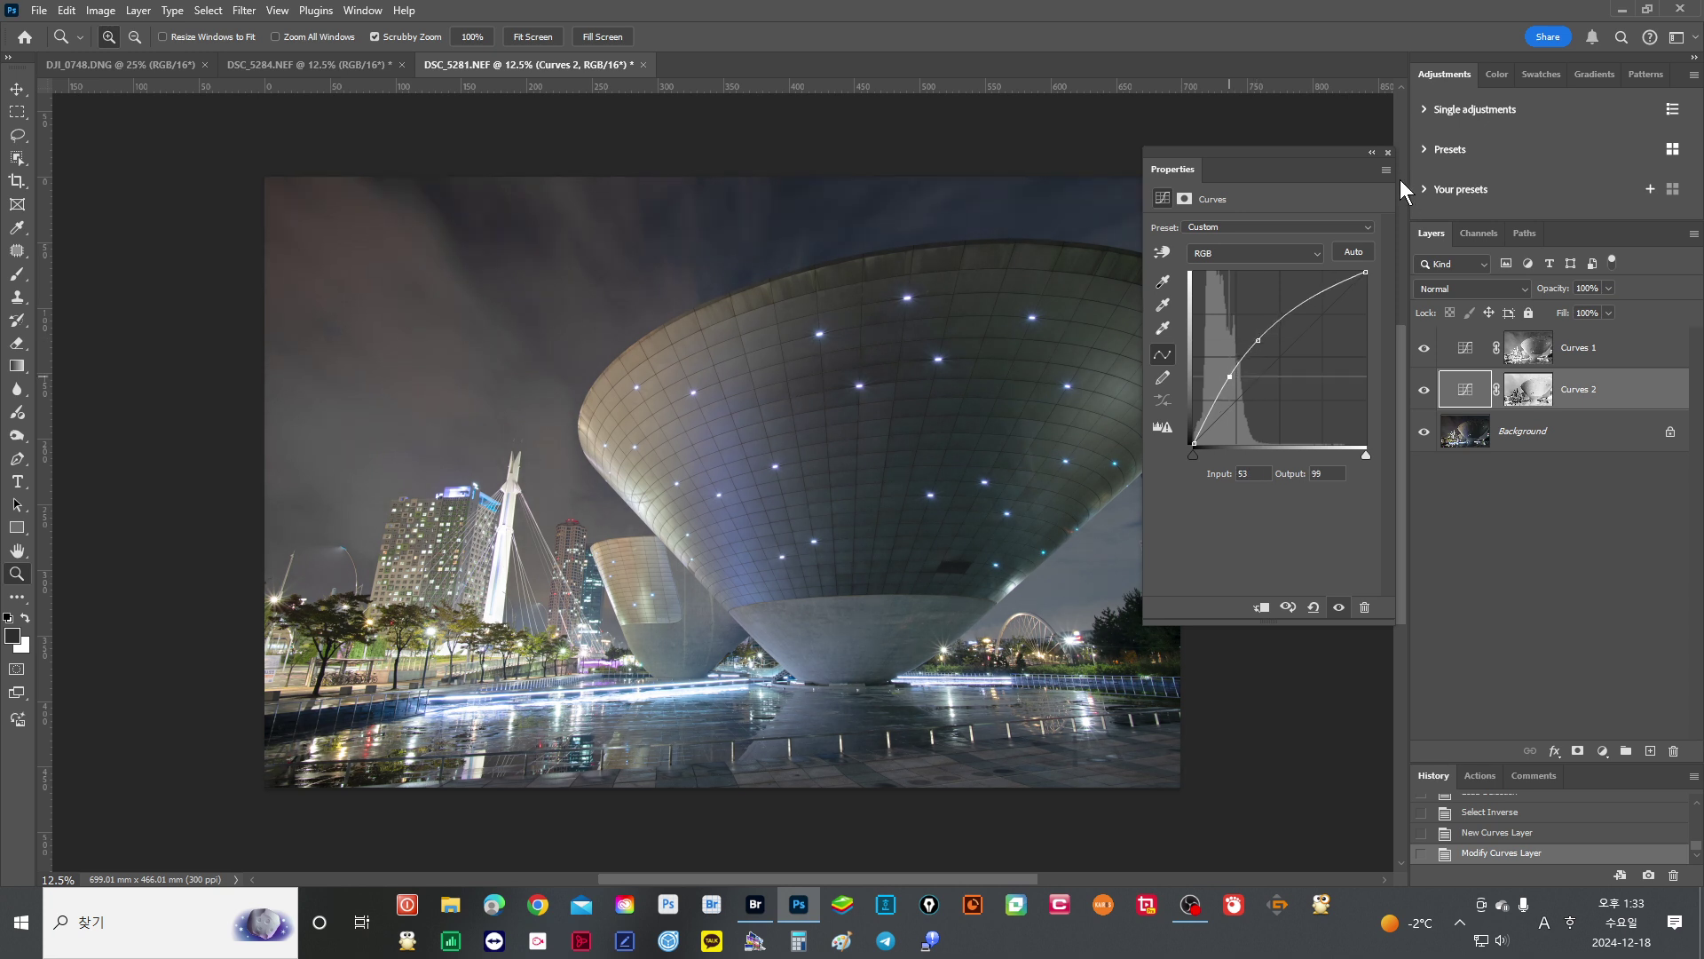
click(1388, 151)
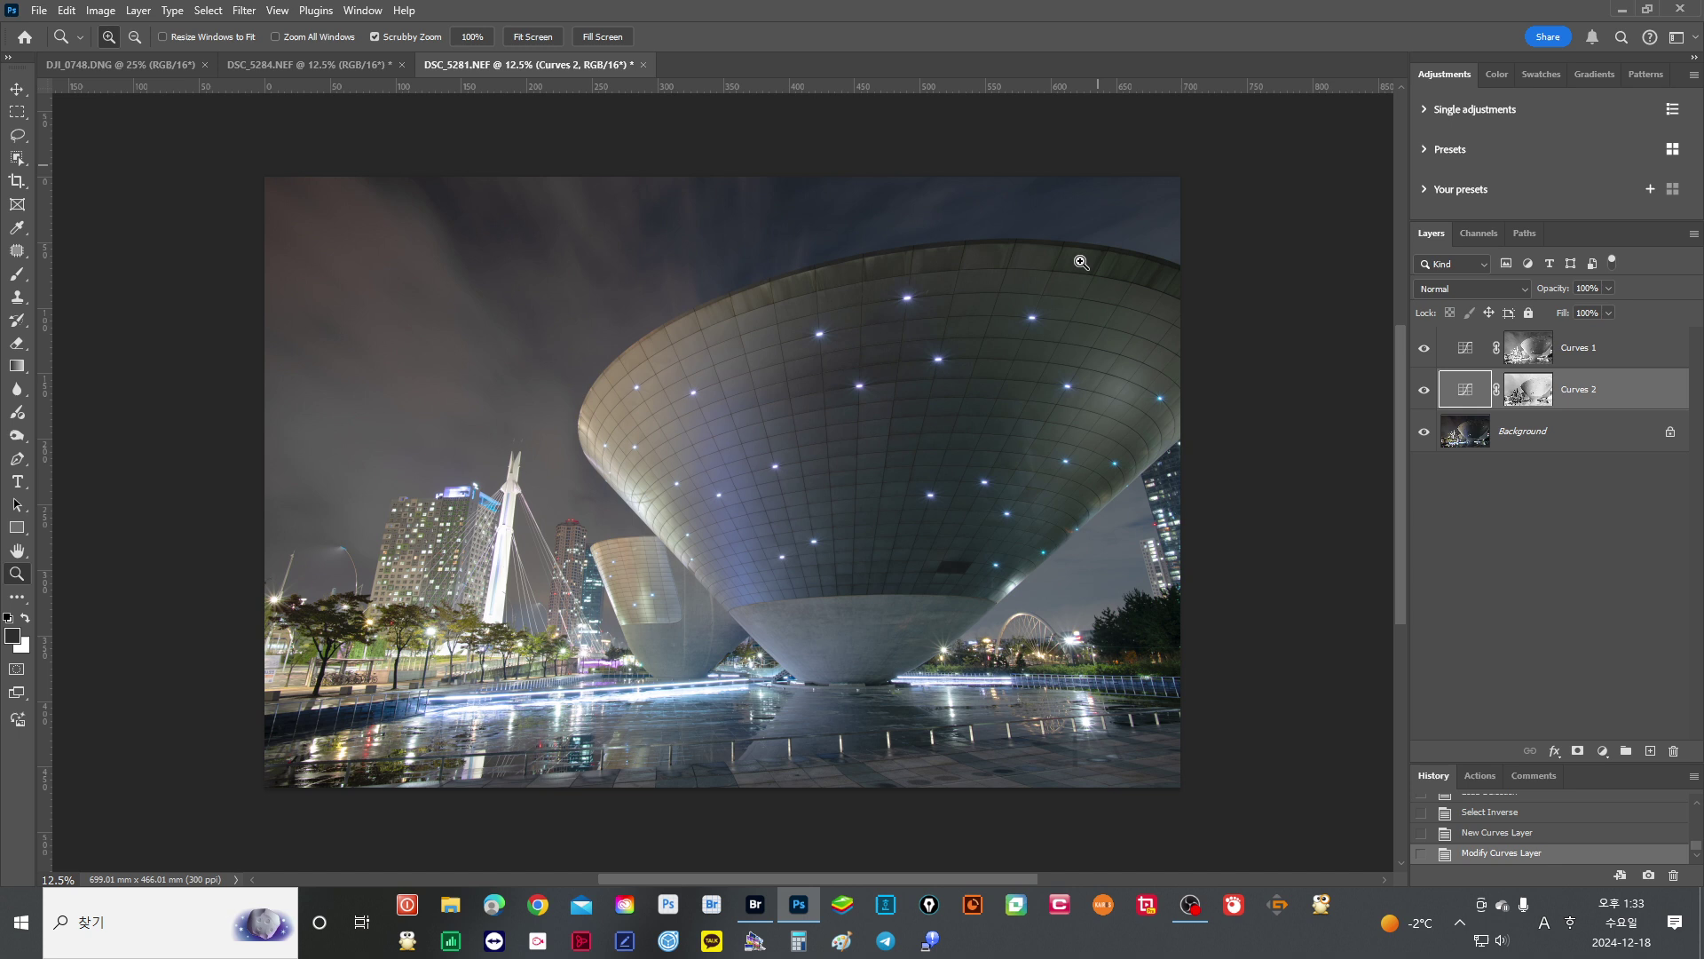
Darken the highlights with the upper Curves layer by placing a curve point at input 144, output 109.
double_click(1475, 359)
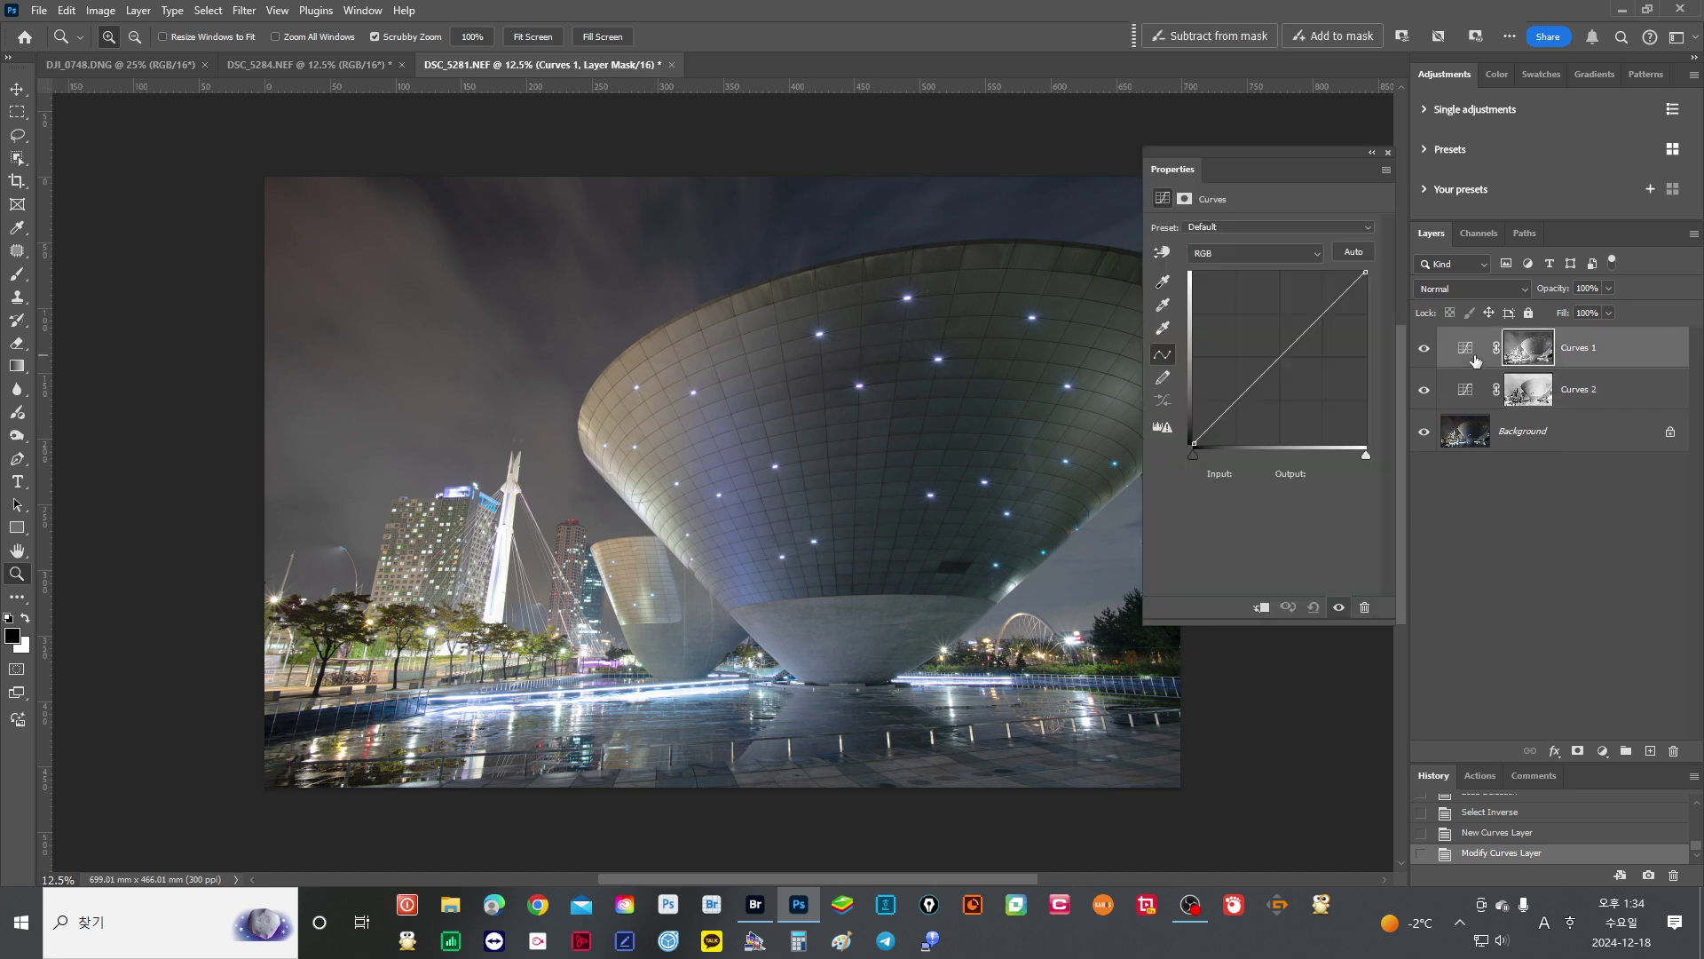
drag(1281, 358, 1292, 369)
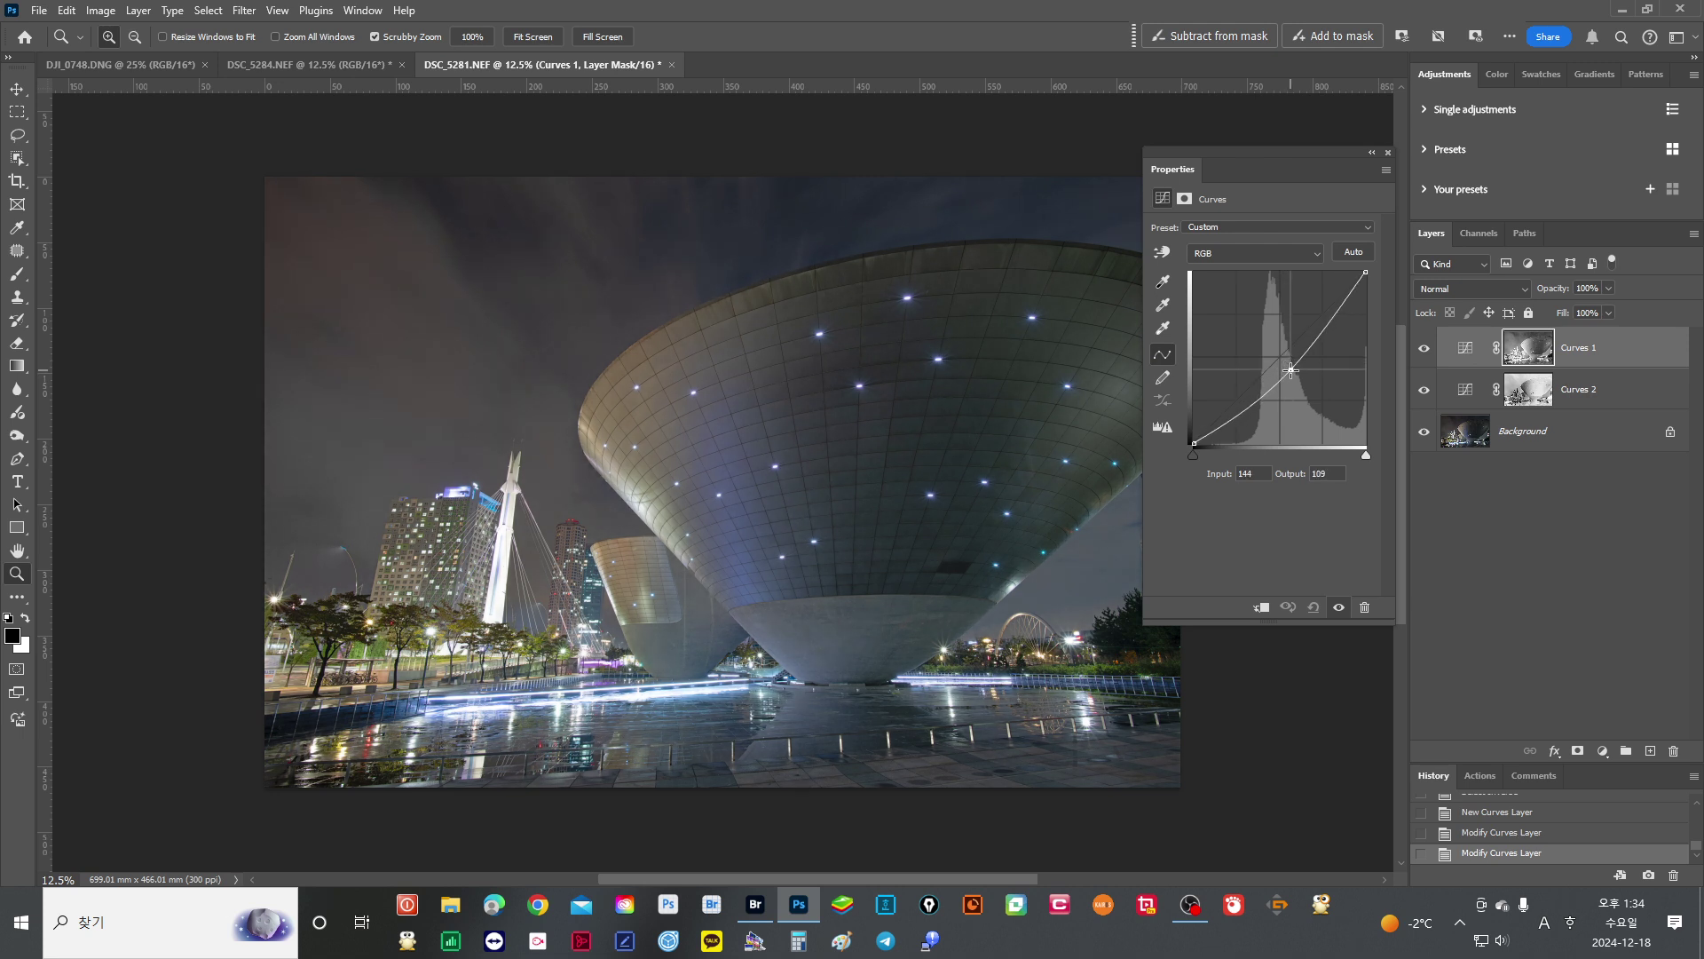
click(1389, 152)
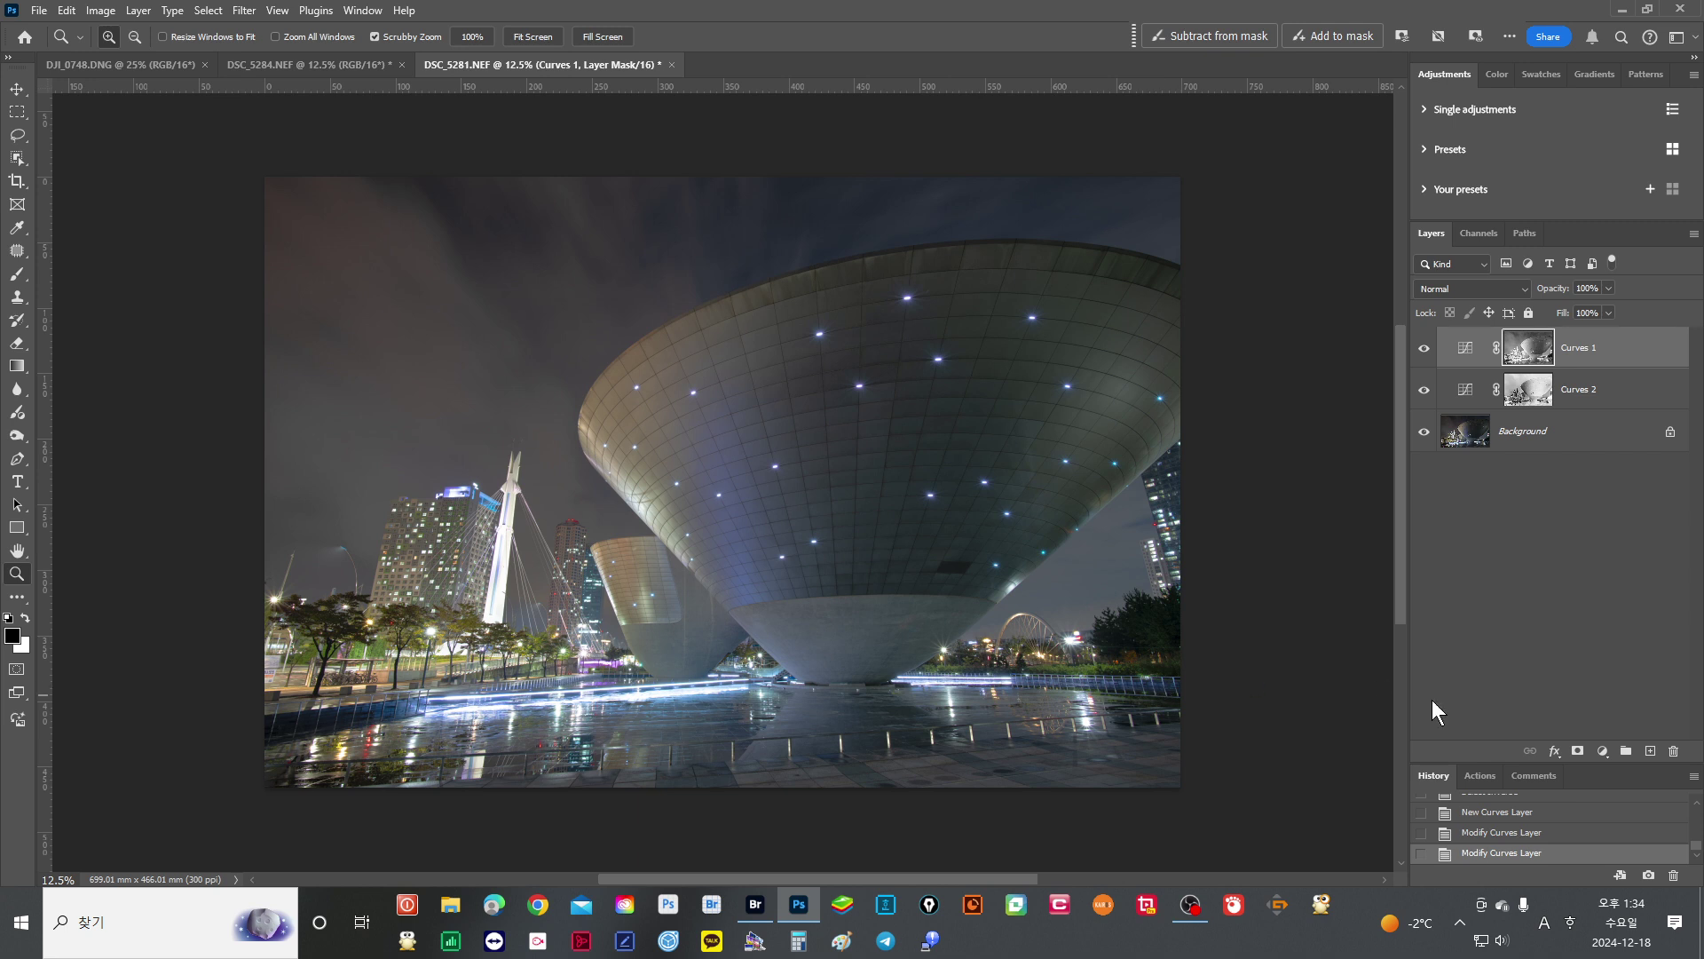
Group the two Curves layers and compare the image with the group hidden and shown.
shift+click(1604, 405)
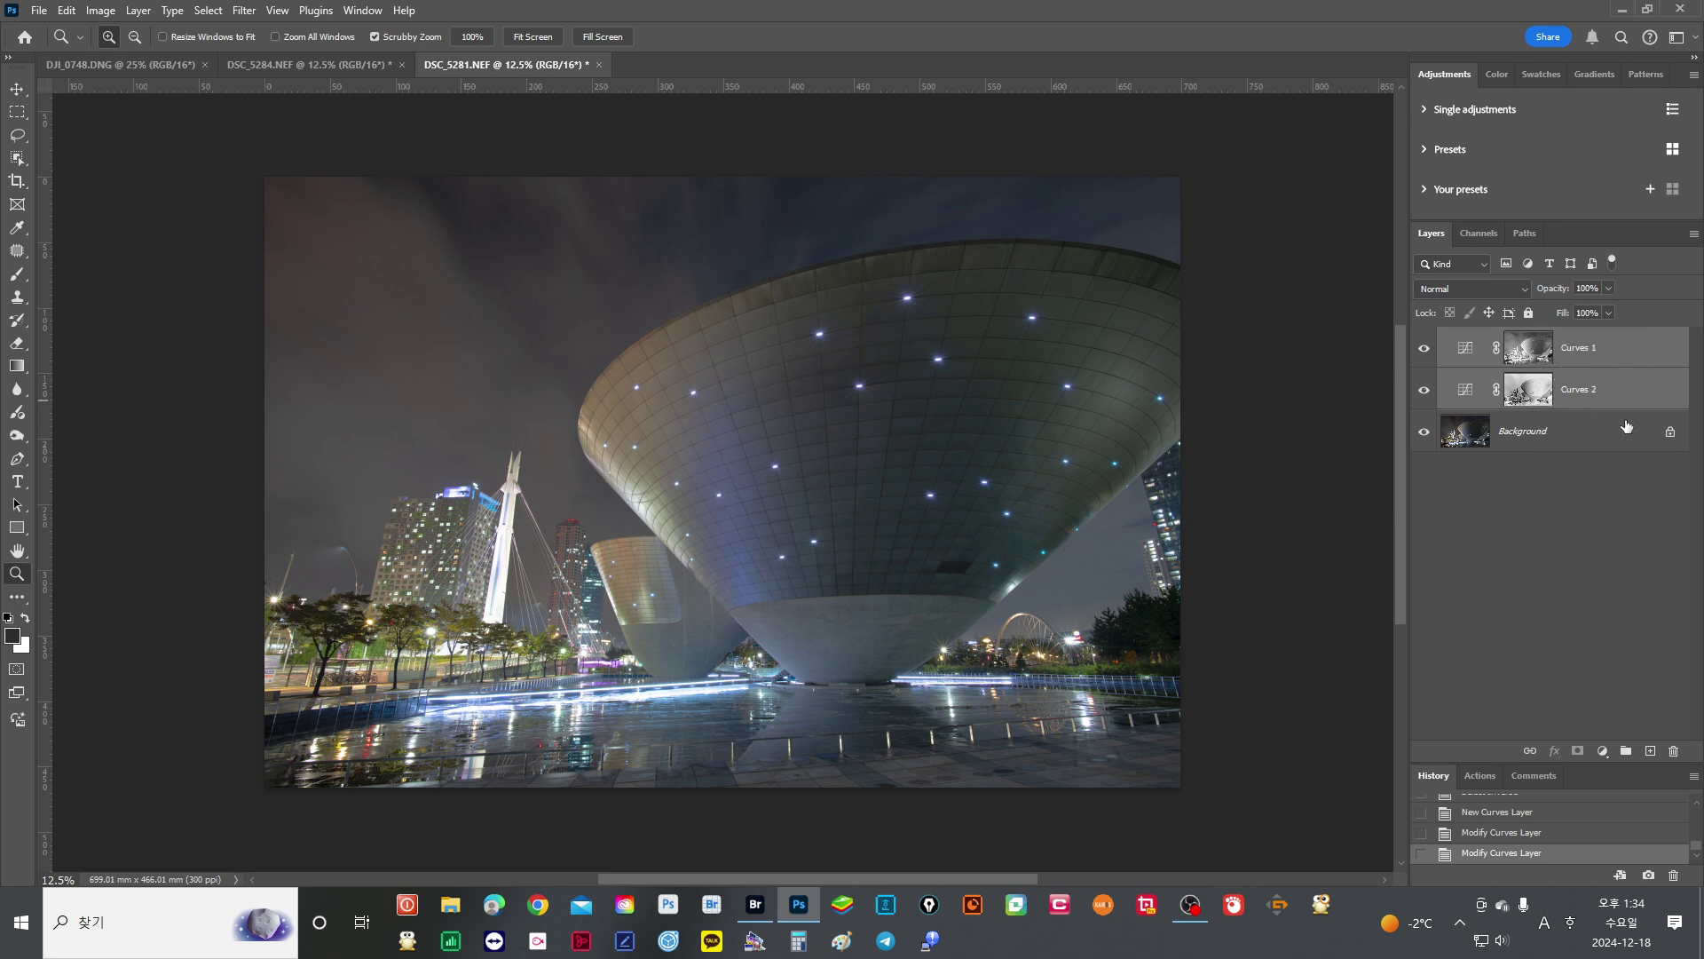
key(ctrl+g)
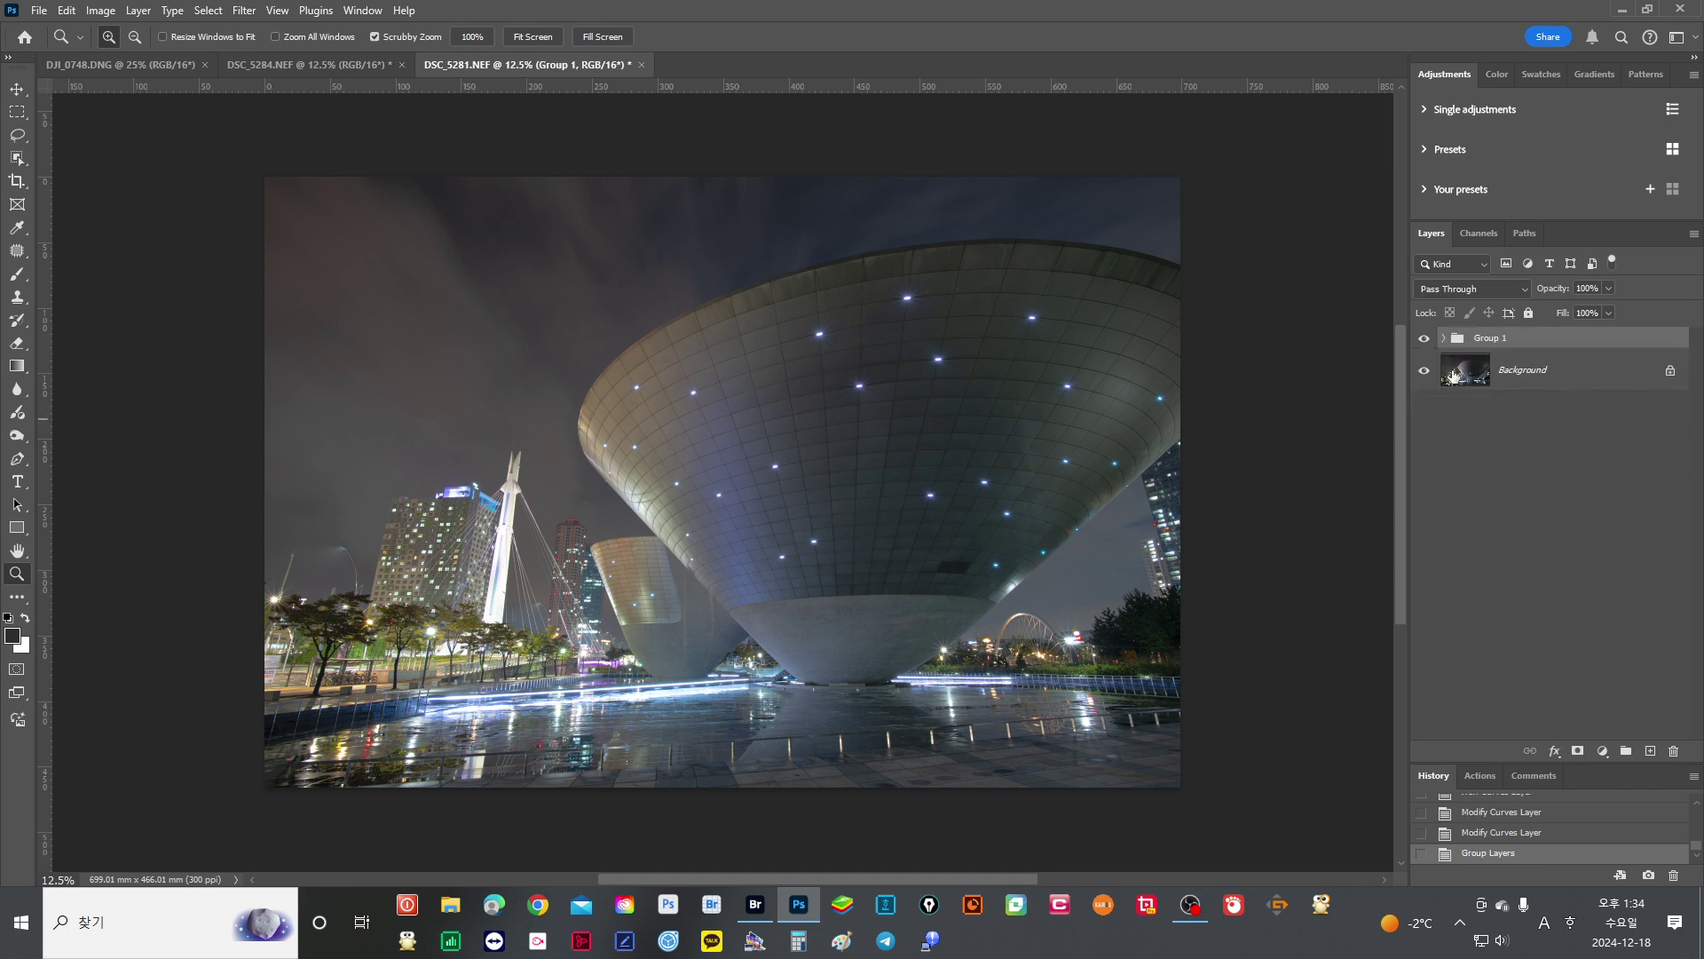
click(1425, 339)
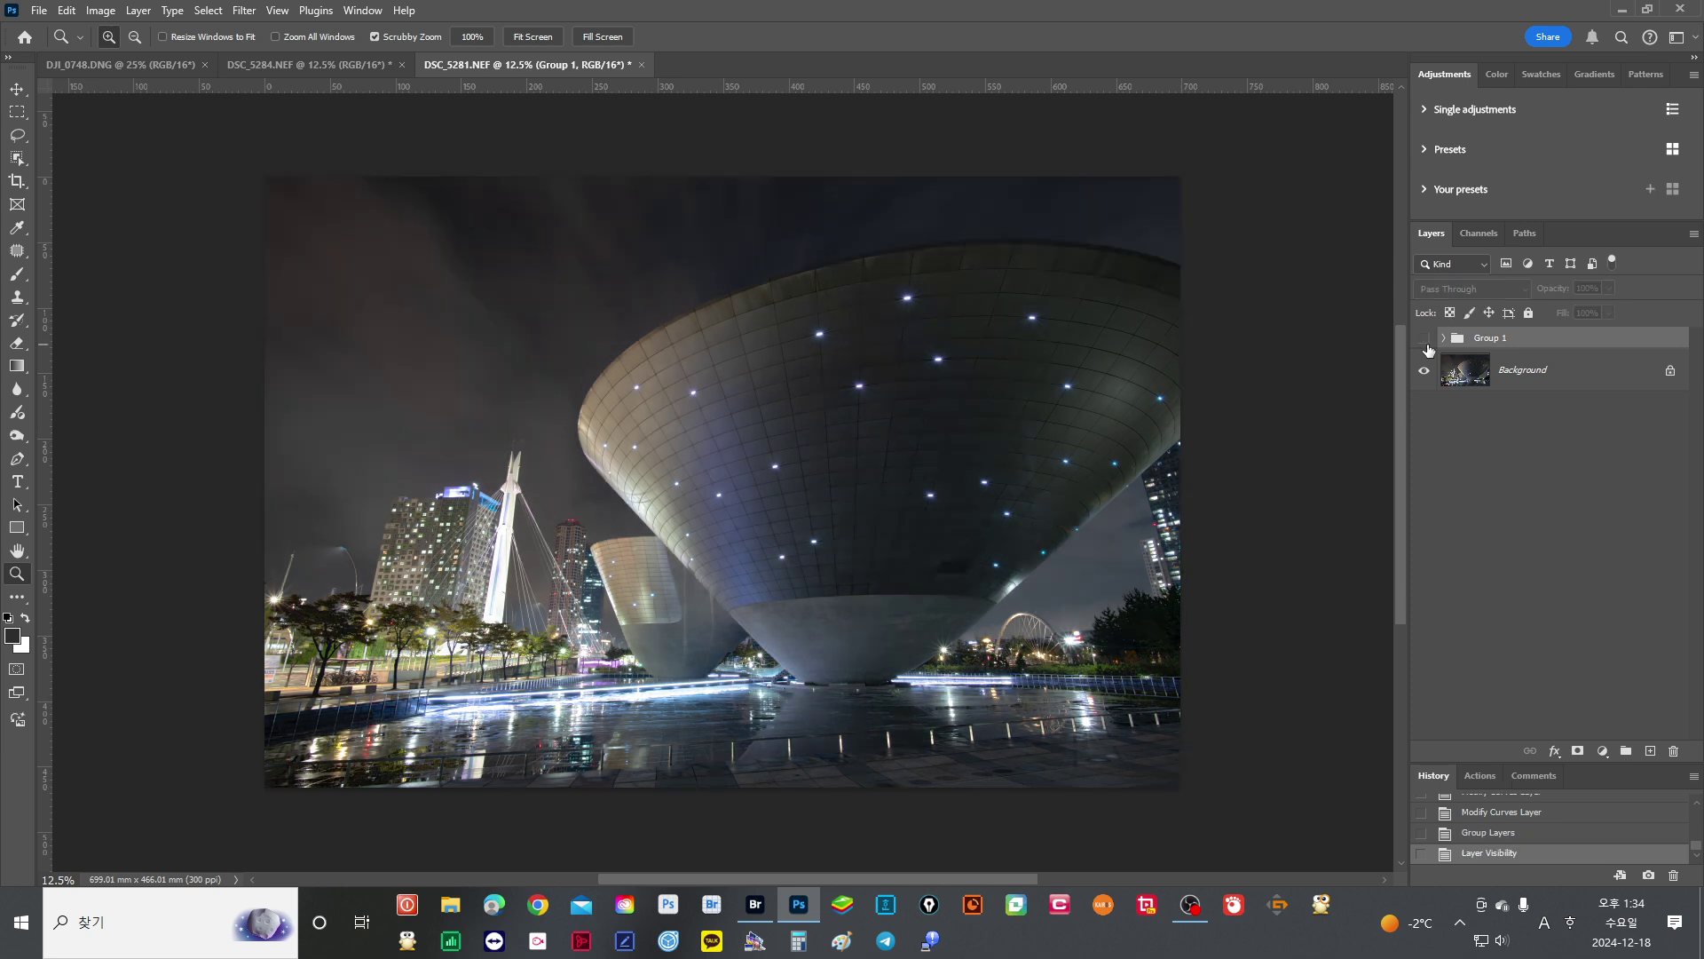
click(1426, 341)
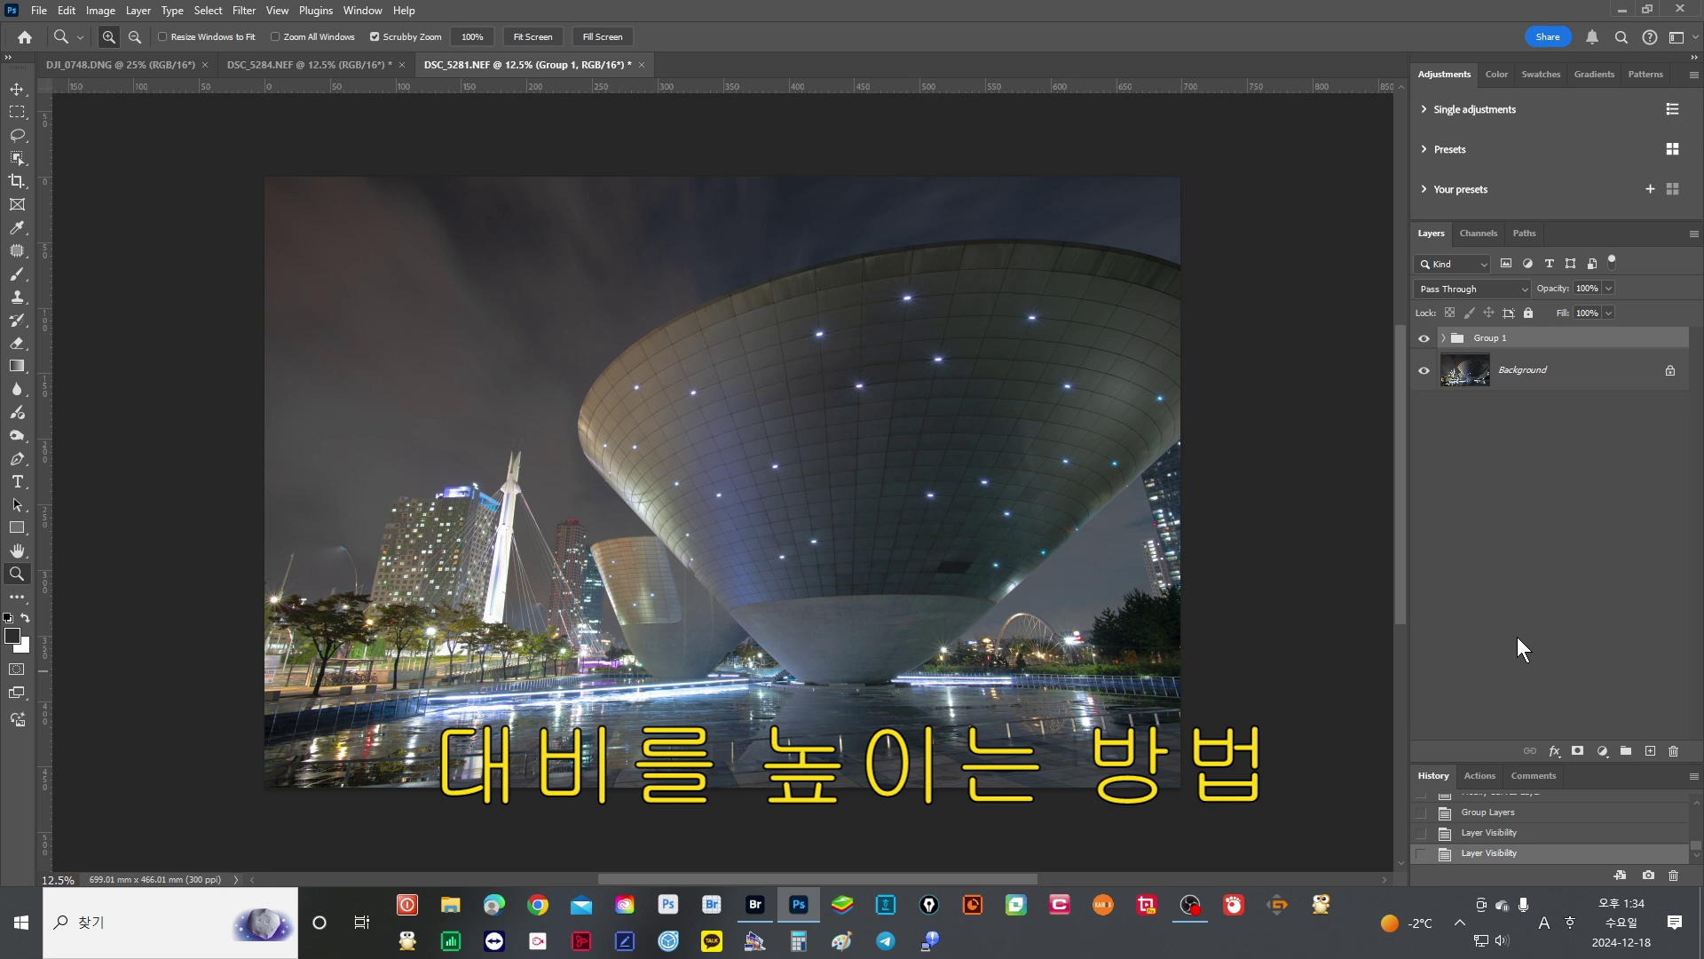
Stamp all visible layers into a new layer, duplicate it, and set the duplicate's blend mode to Soft Light.
key(ctrl+shift+alt+e)
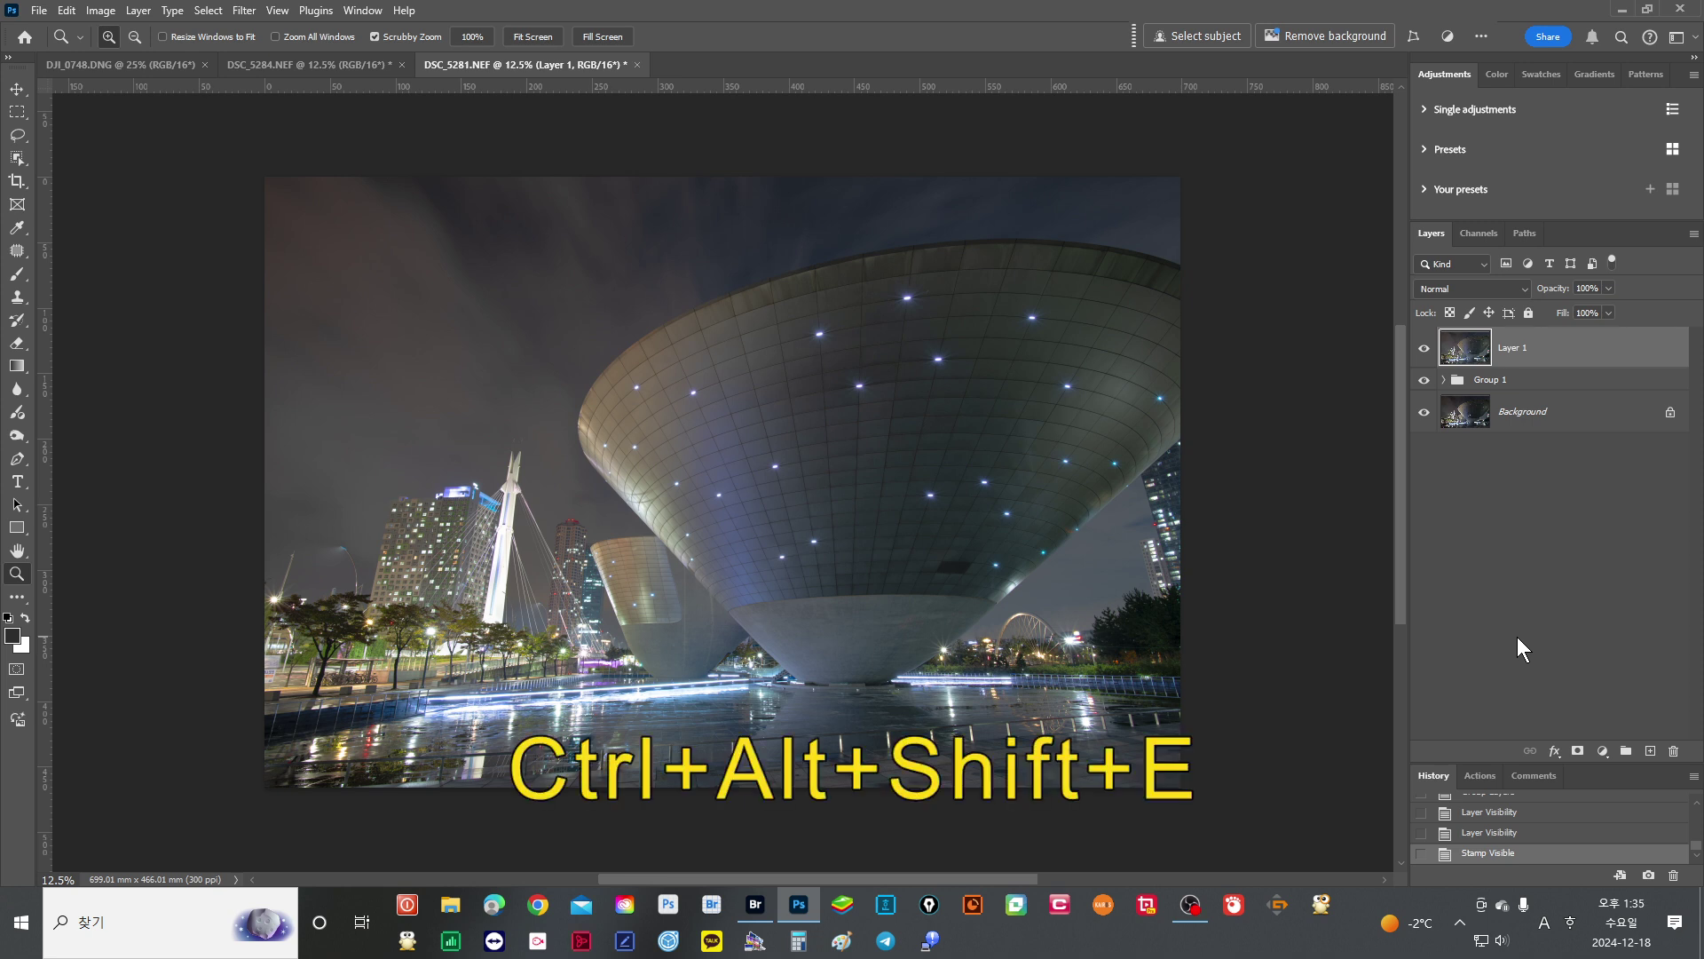
key(ctrl+j)
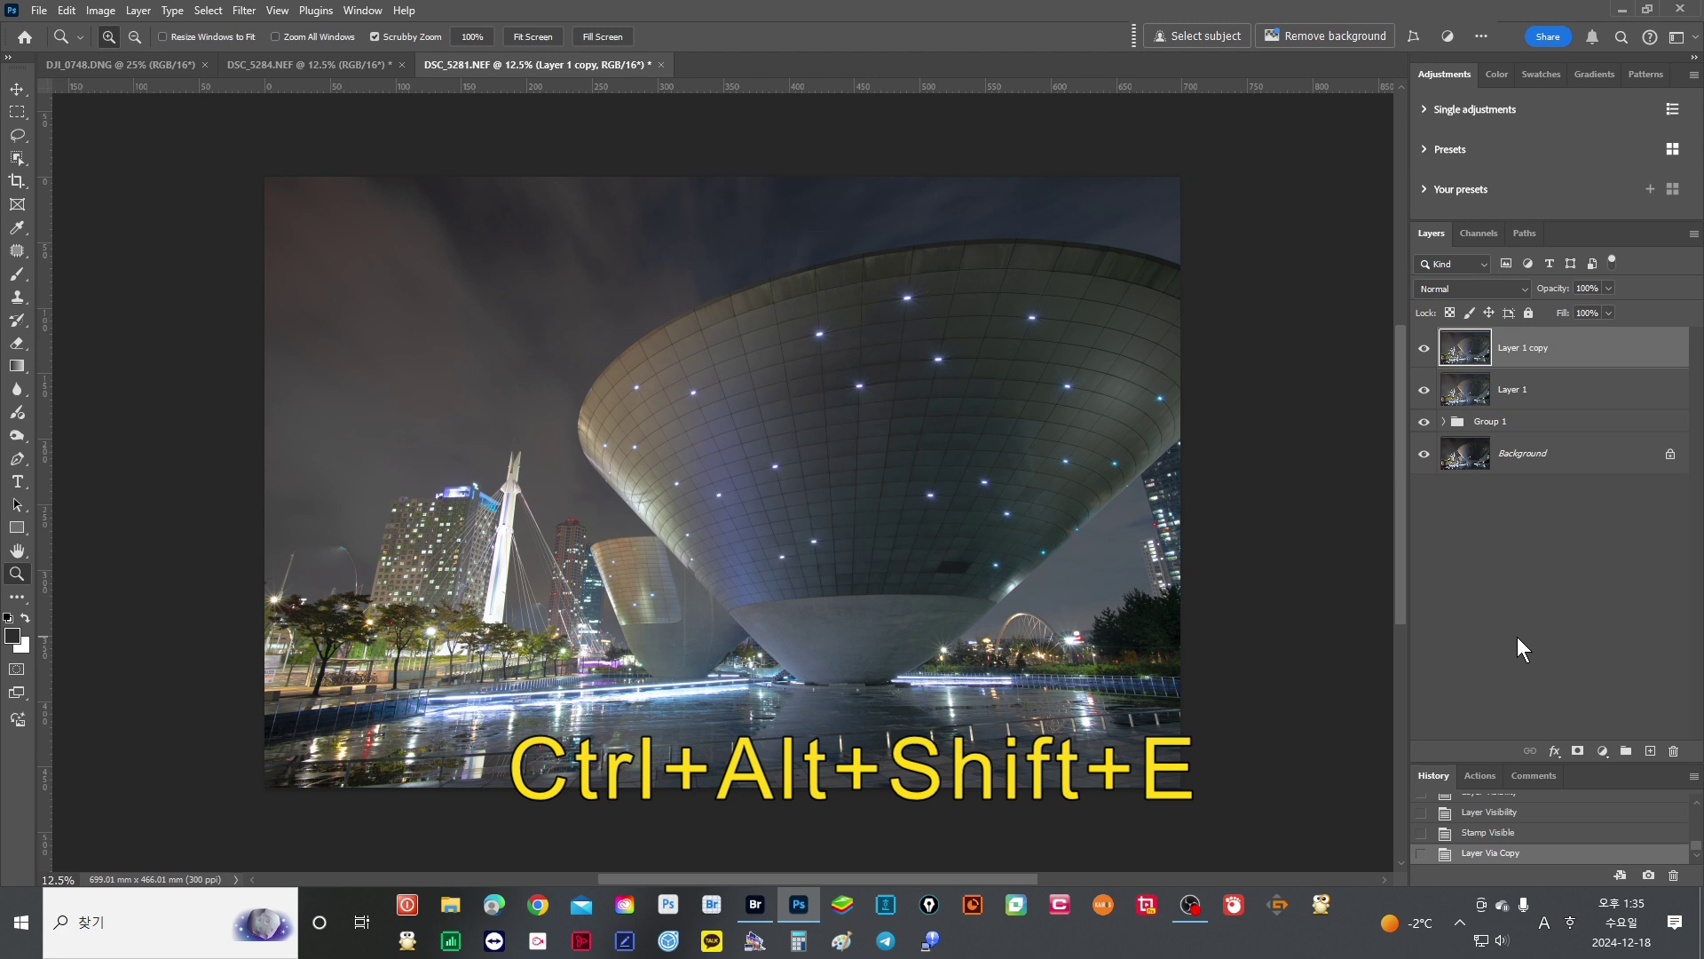
click(1520, 289)
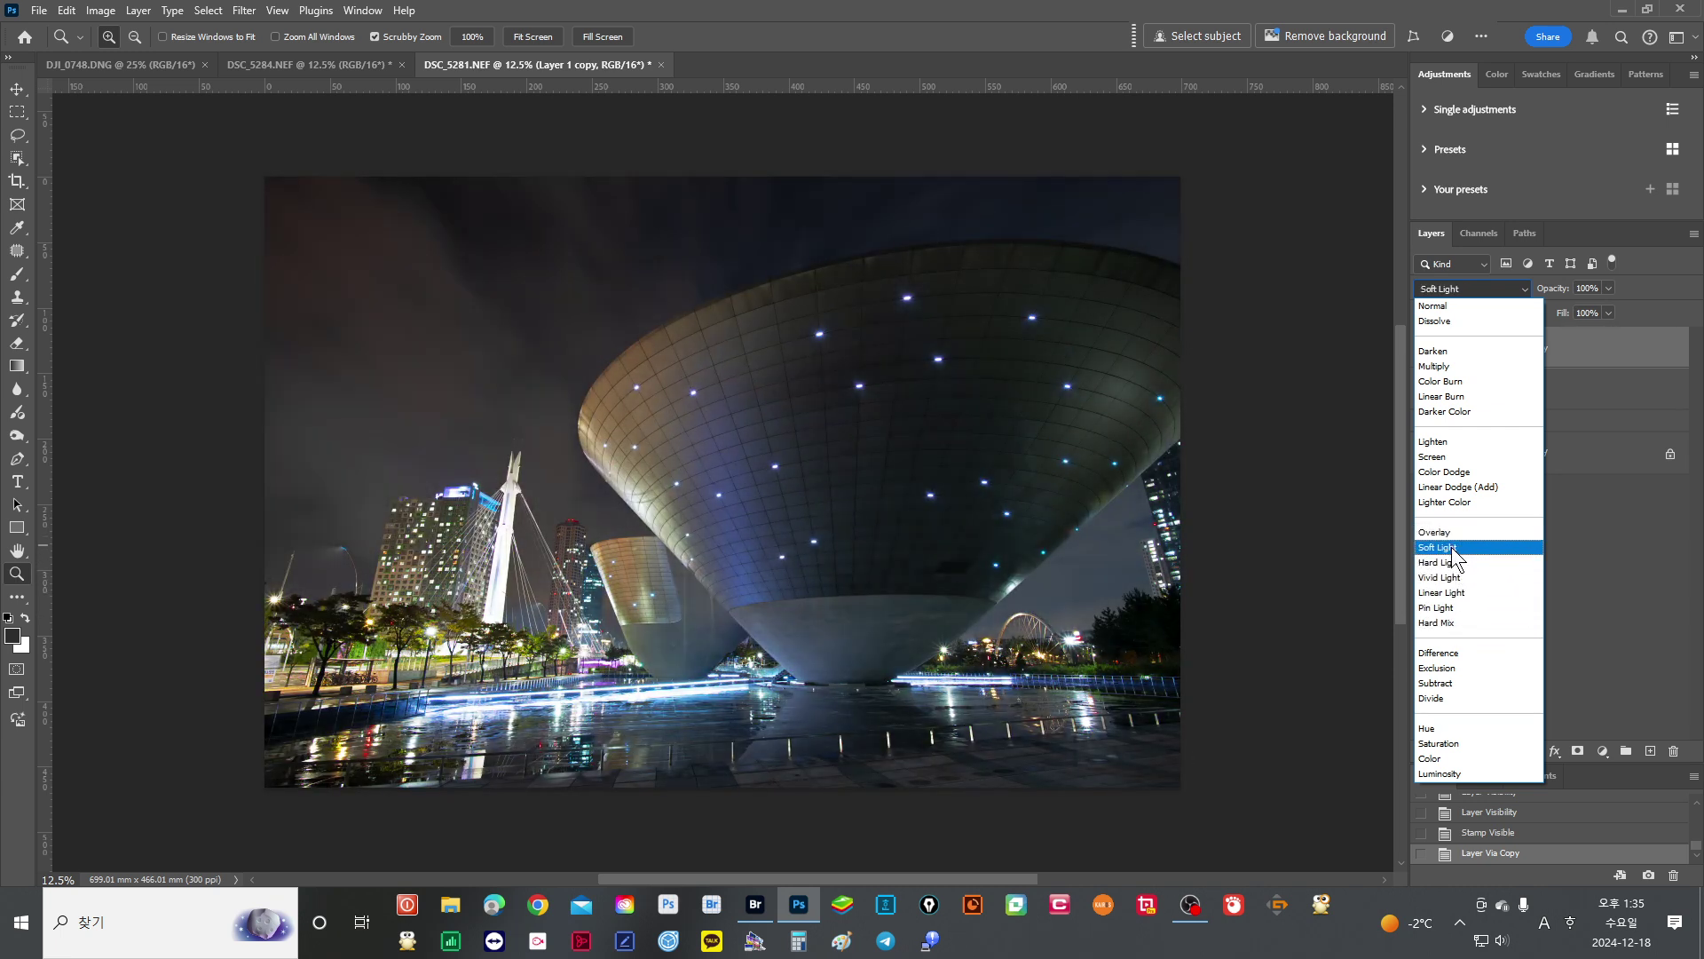
click(1451, 546)
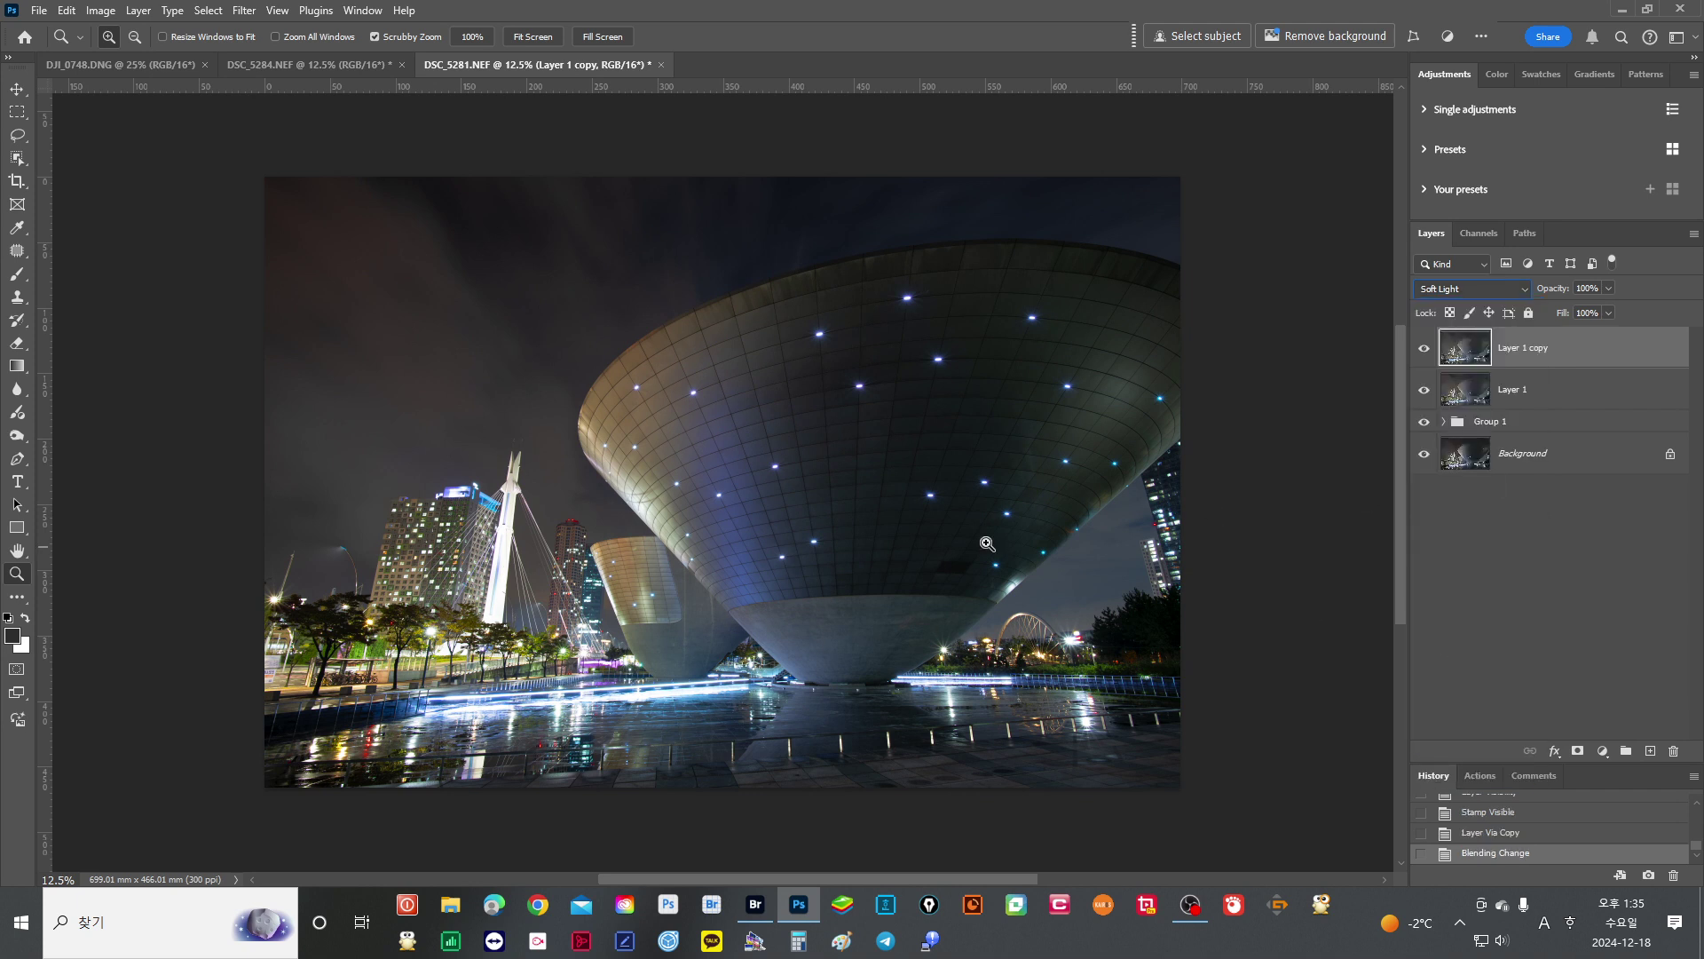
Compare the image with the Soft Light layer hidden and shown, and reduce that layer's opacity to 49%.
click(1424, 349)
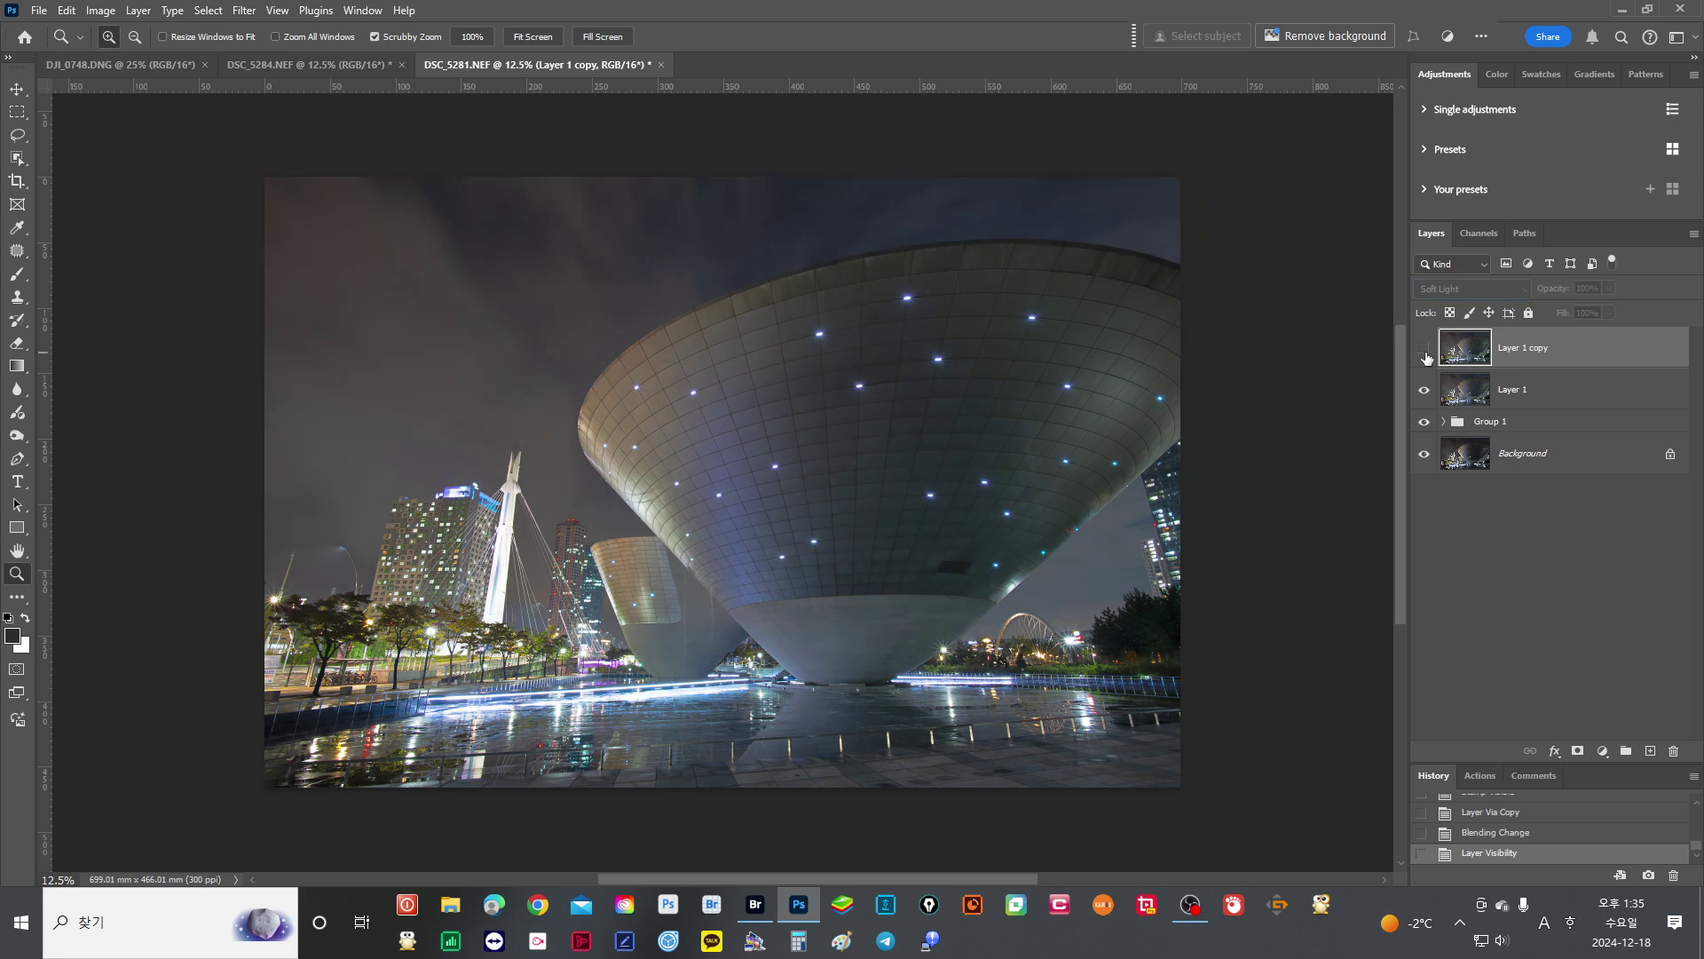
click(1424, 349)
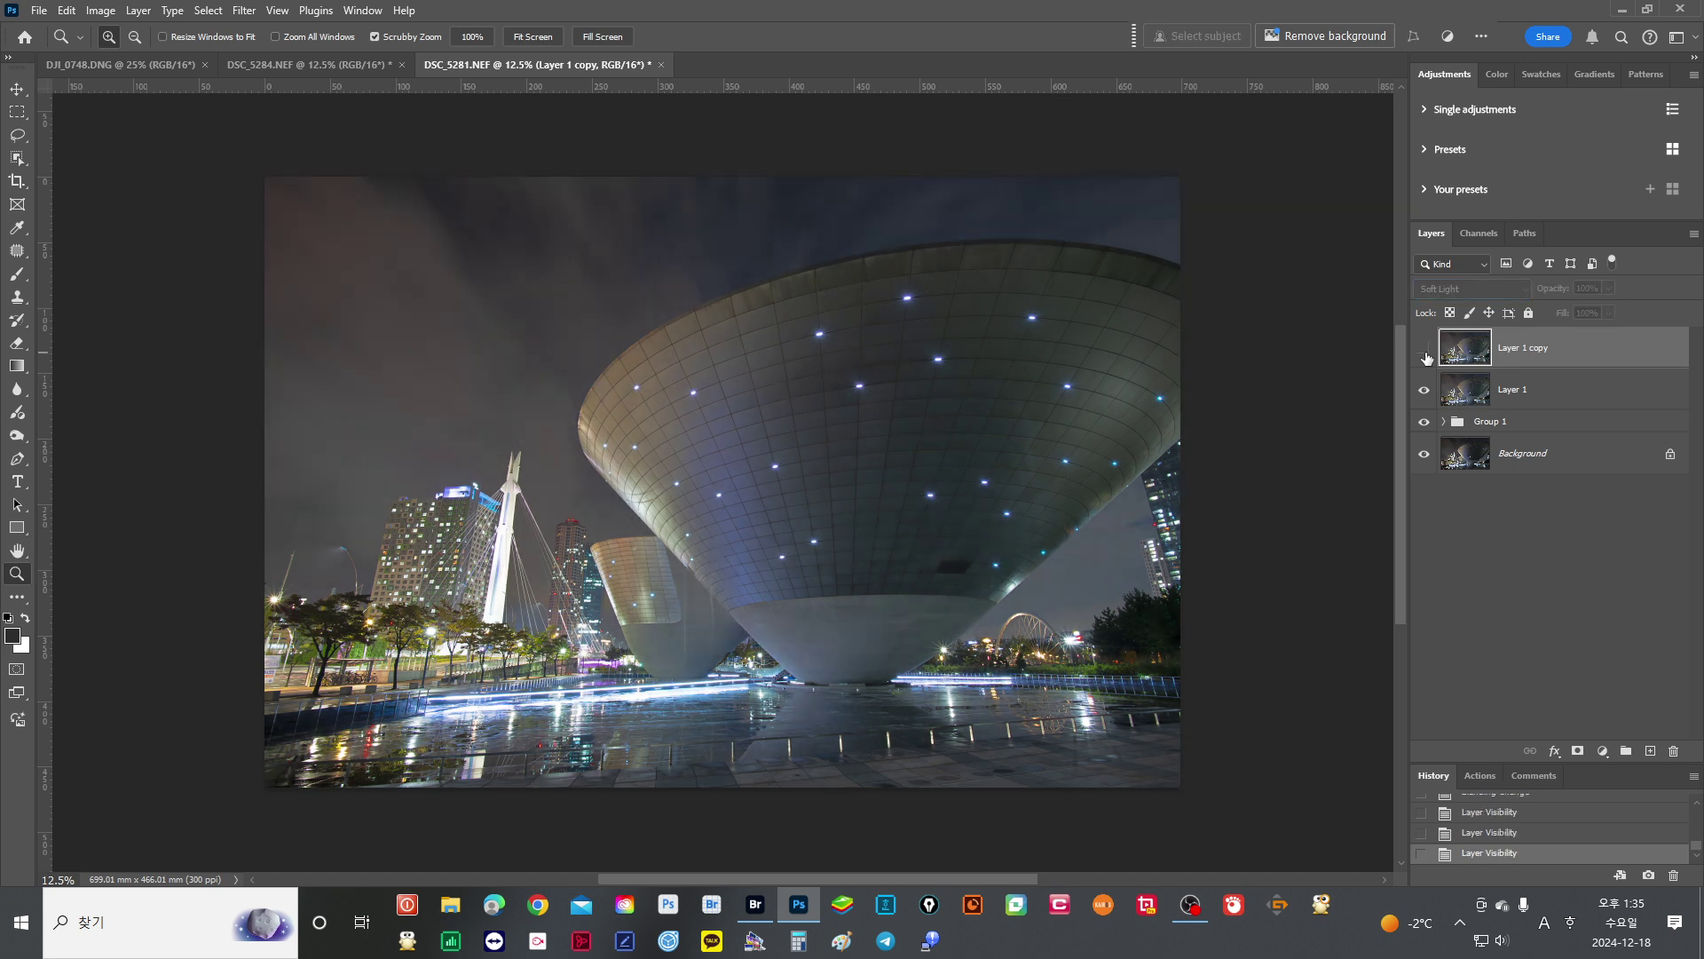
click(1425, 350)
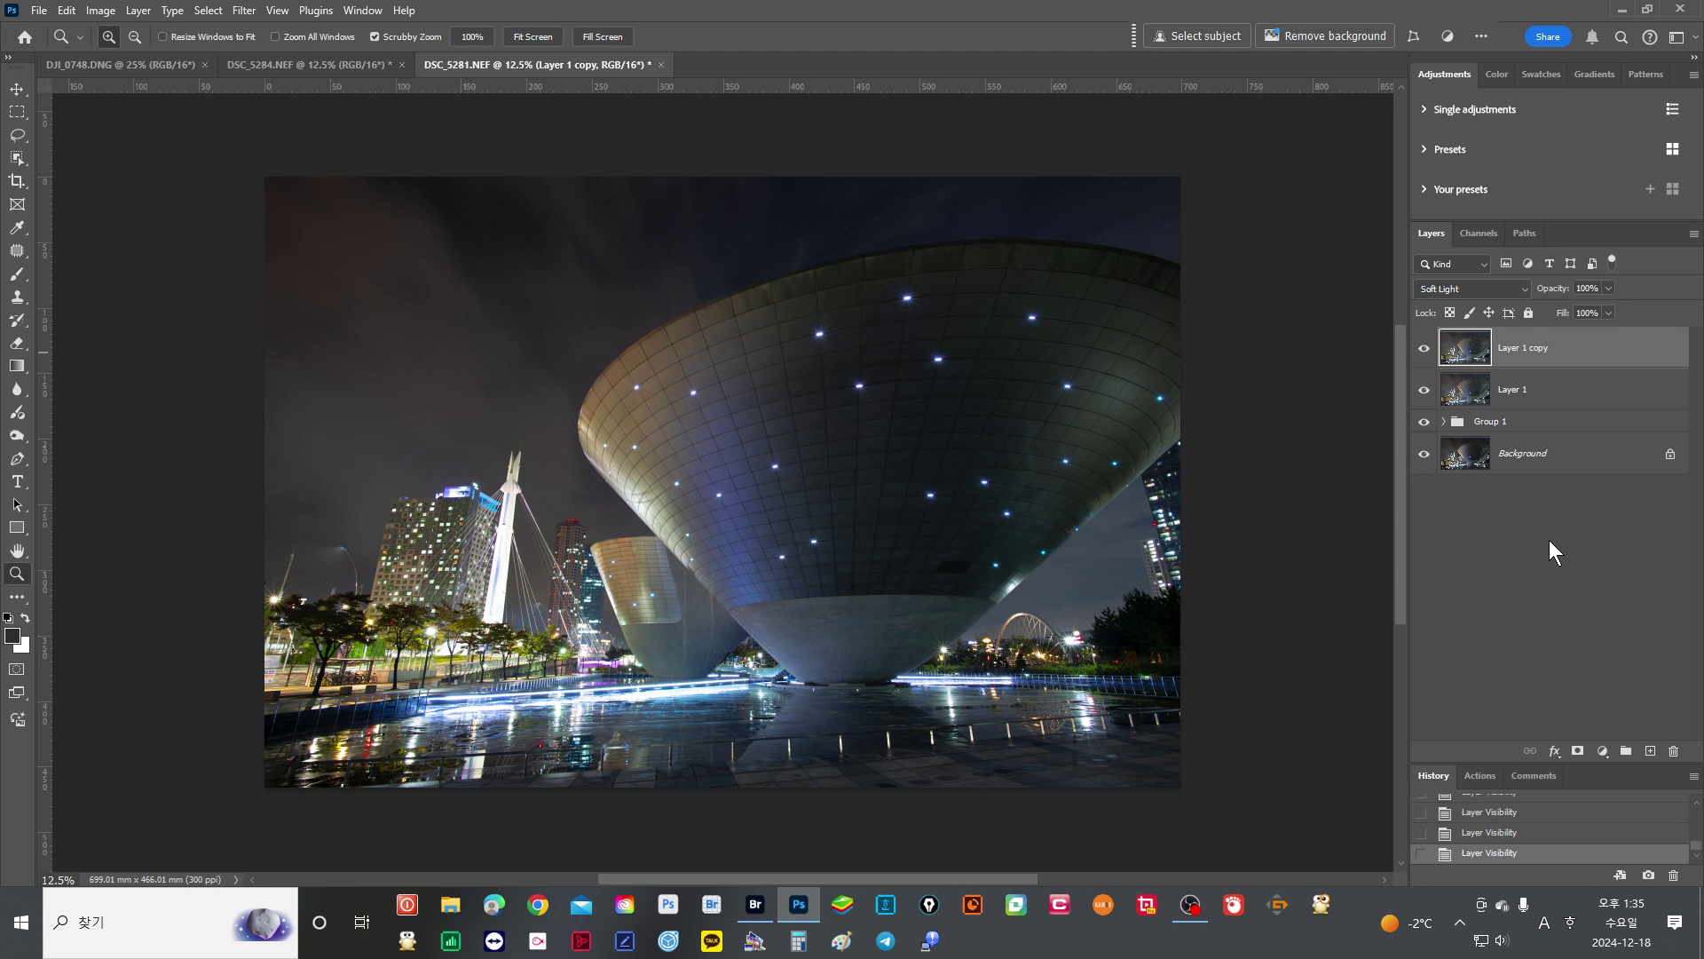
click(1607, 288)
drag(1569, 303, 1567, 312)
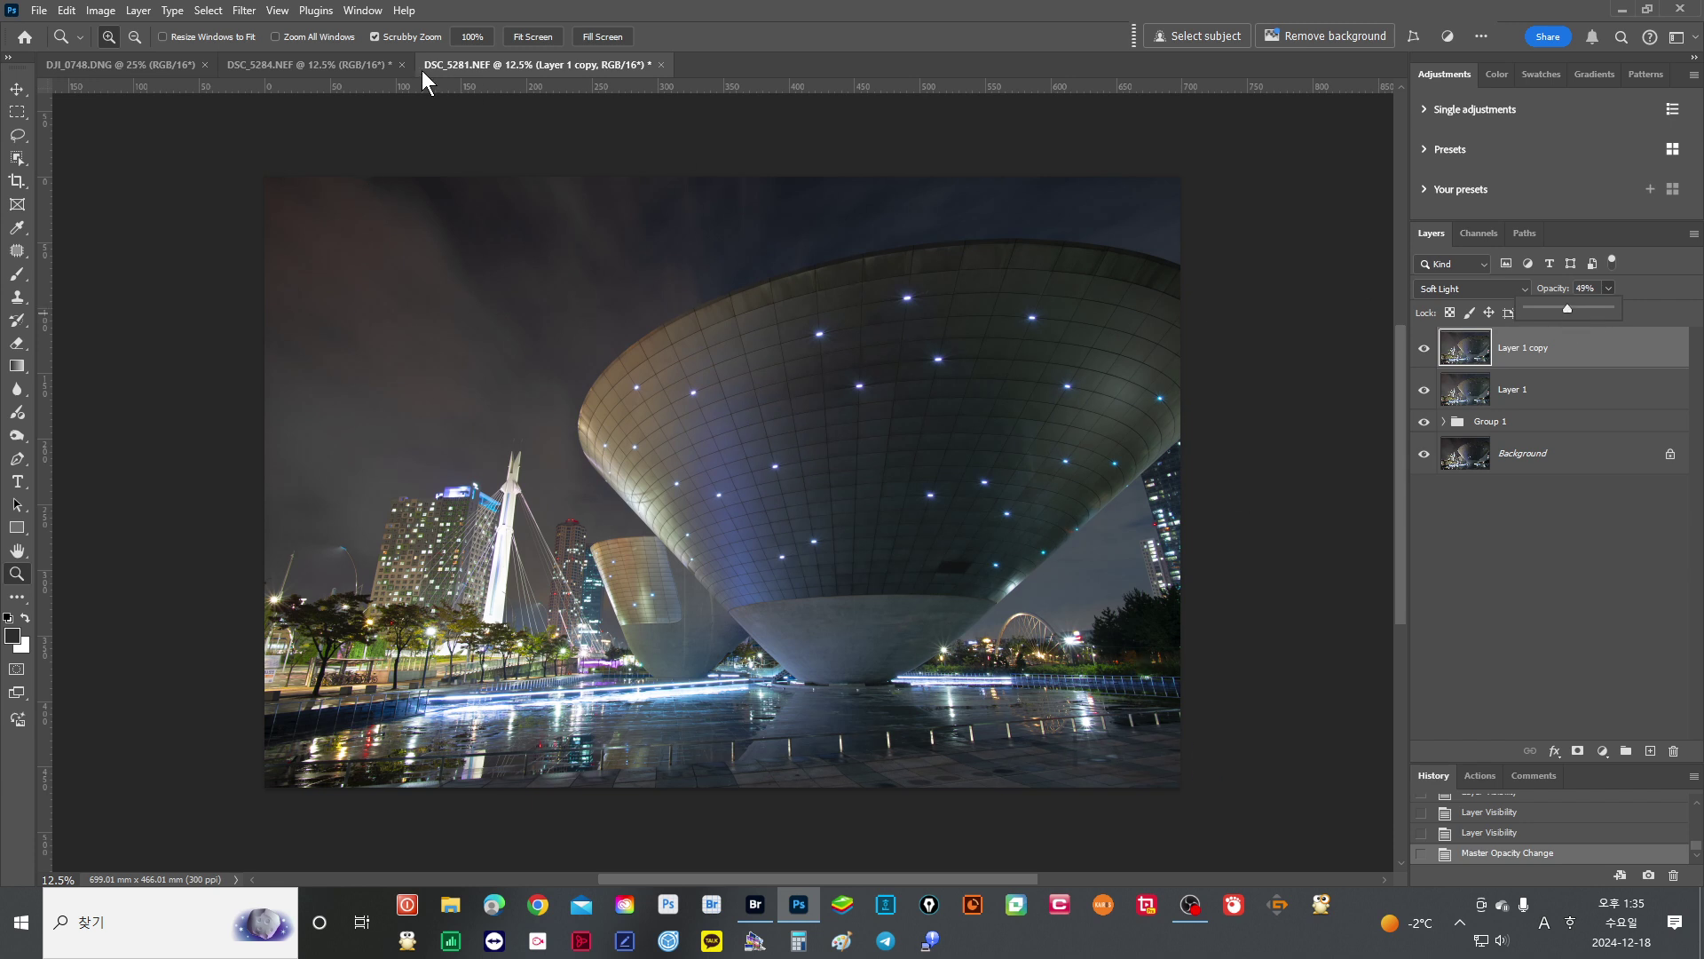
In DSC_5284.NEF, load the RGB luminosity selection, widen it twice, add a Levels layer masked by it, and view the mask.
click(341, 66)
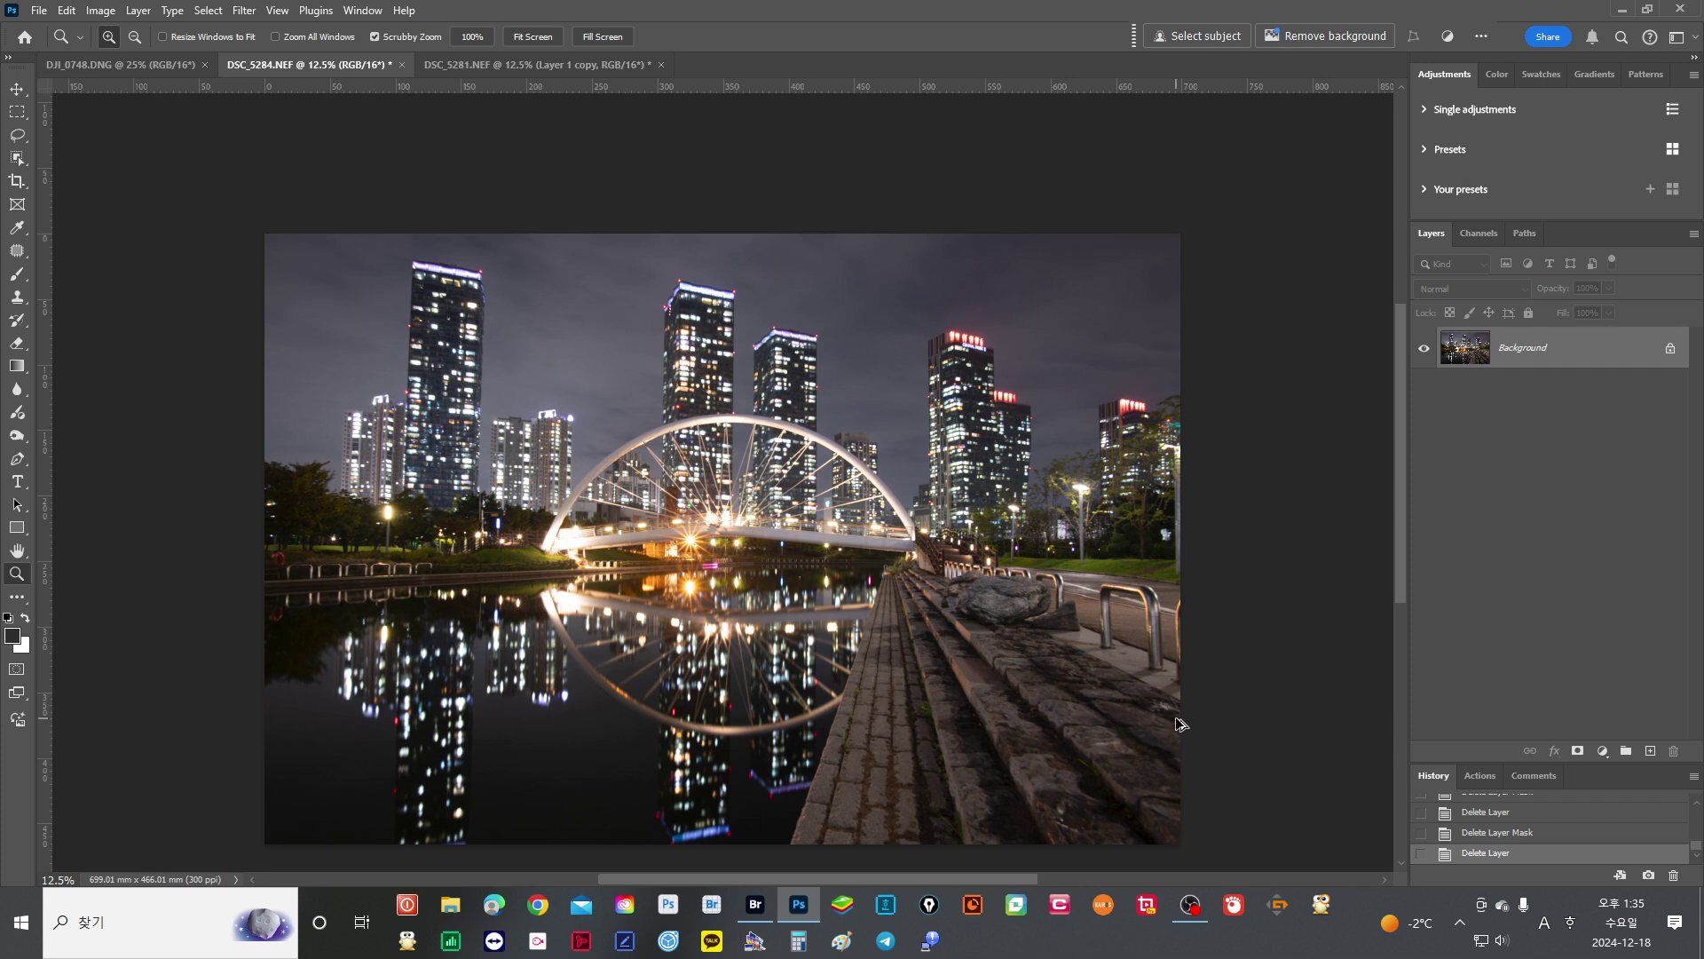
key(ctrl+alt+2)
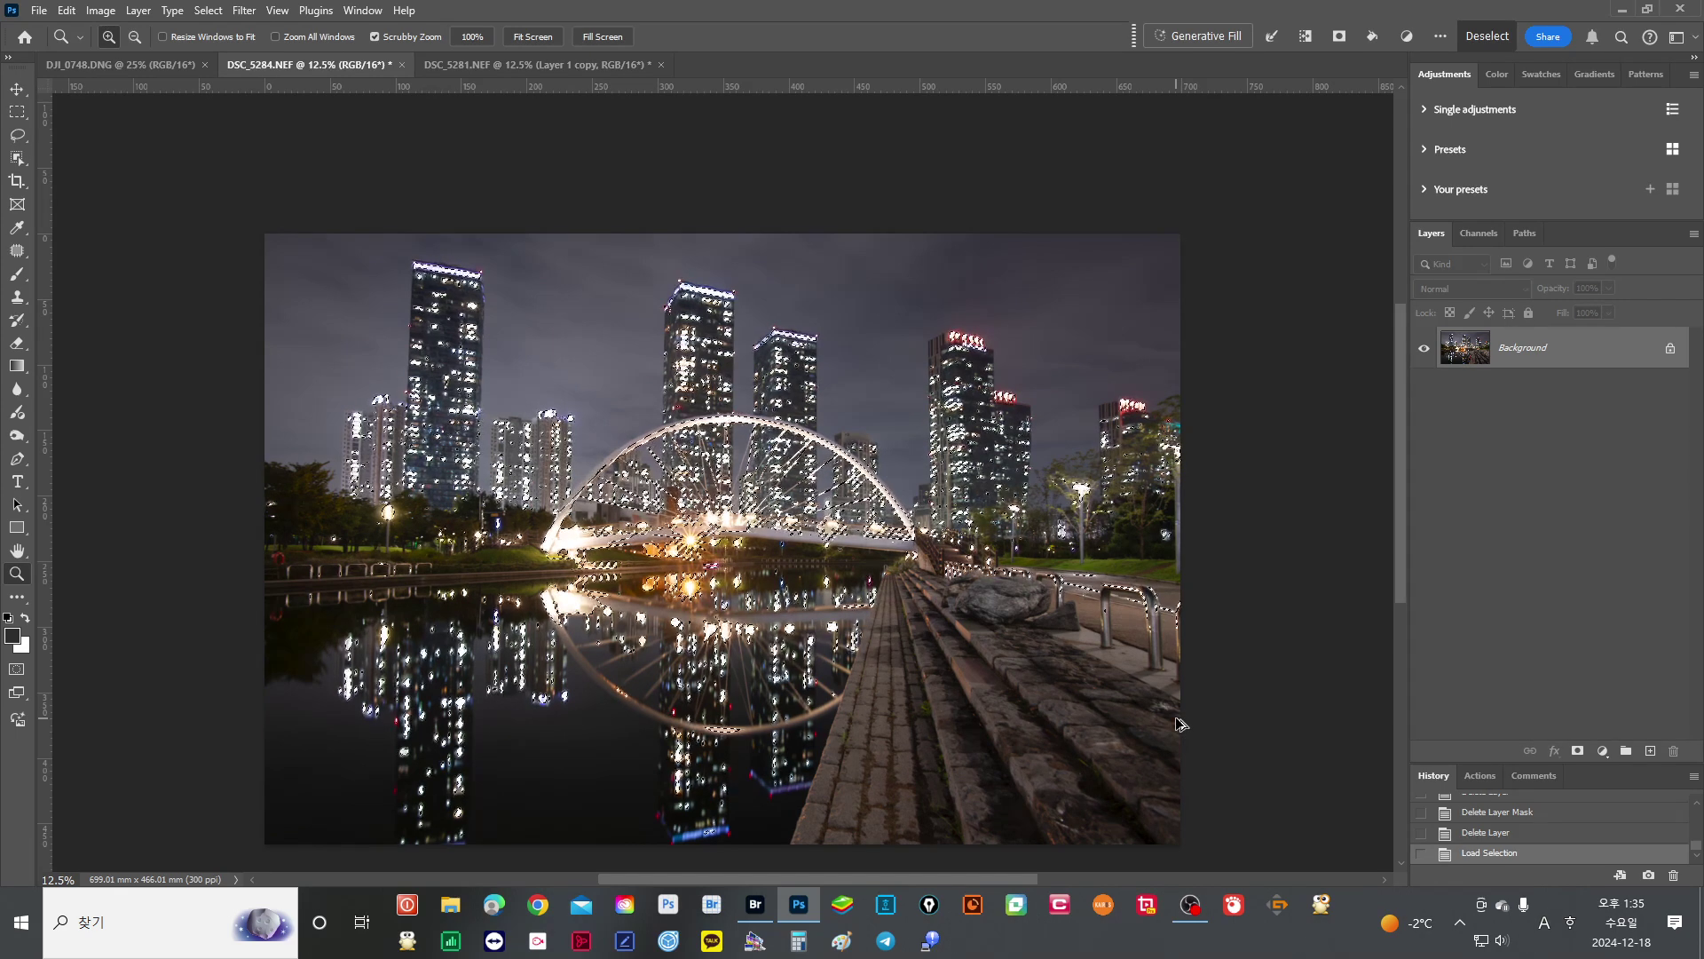
key(ctrl+alt+3)
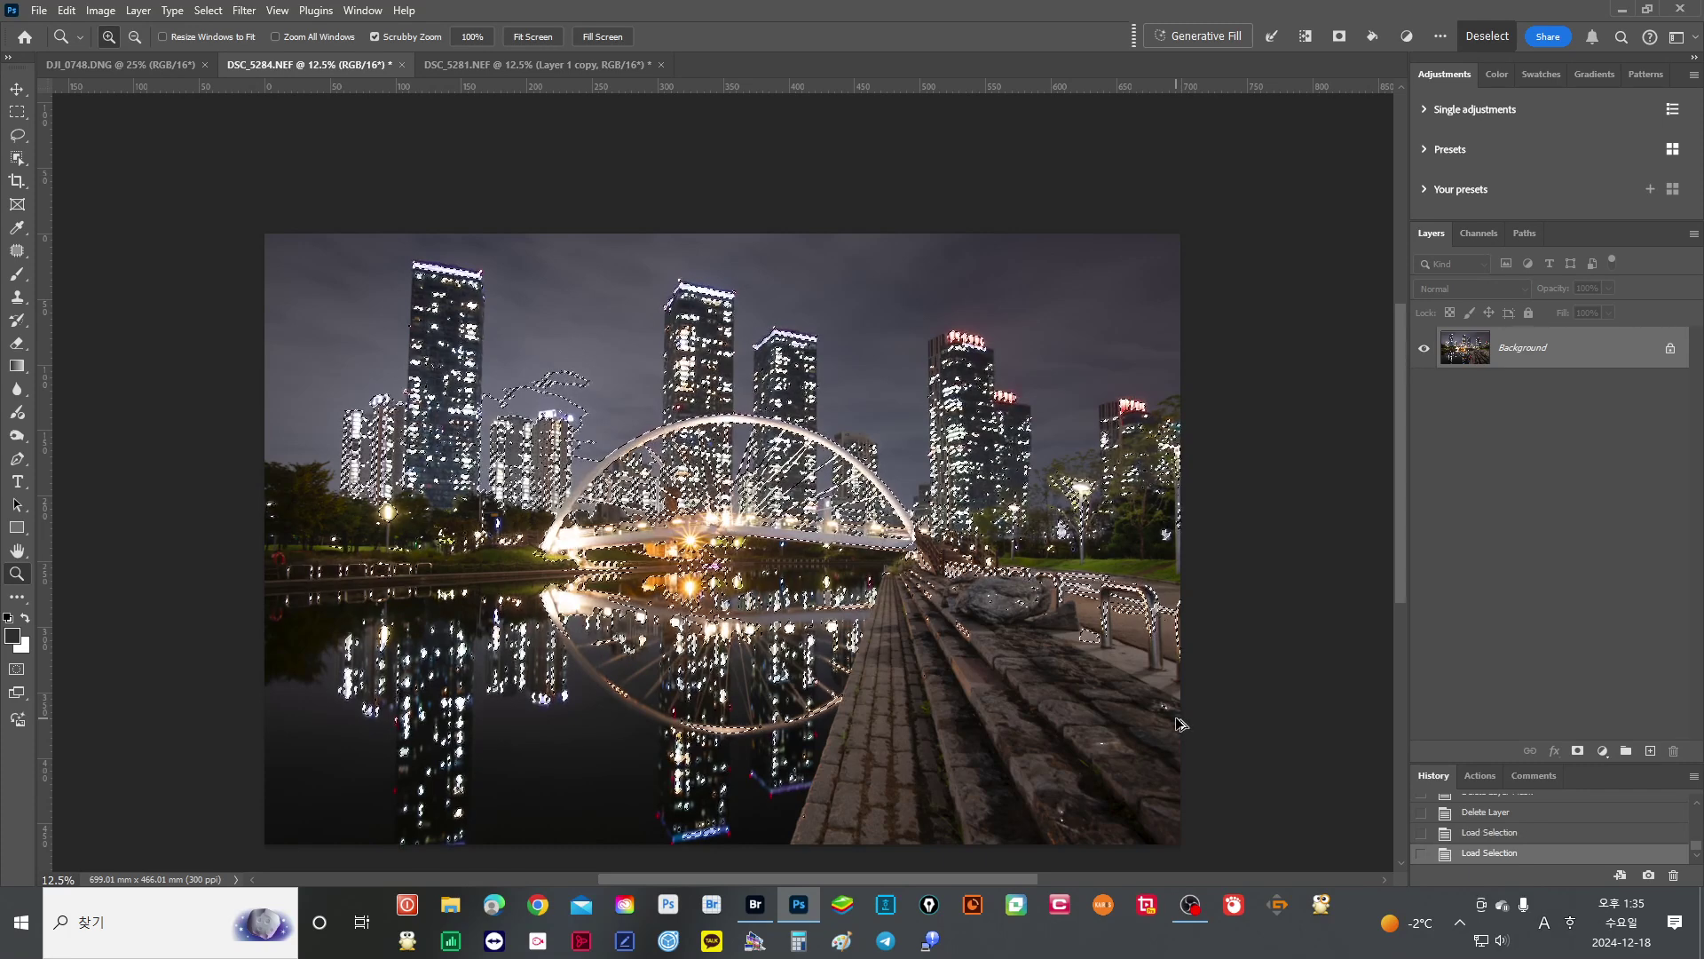
key(ctrl+alt+3)
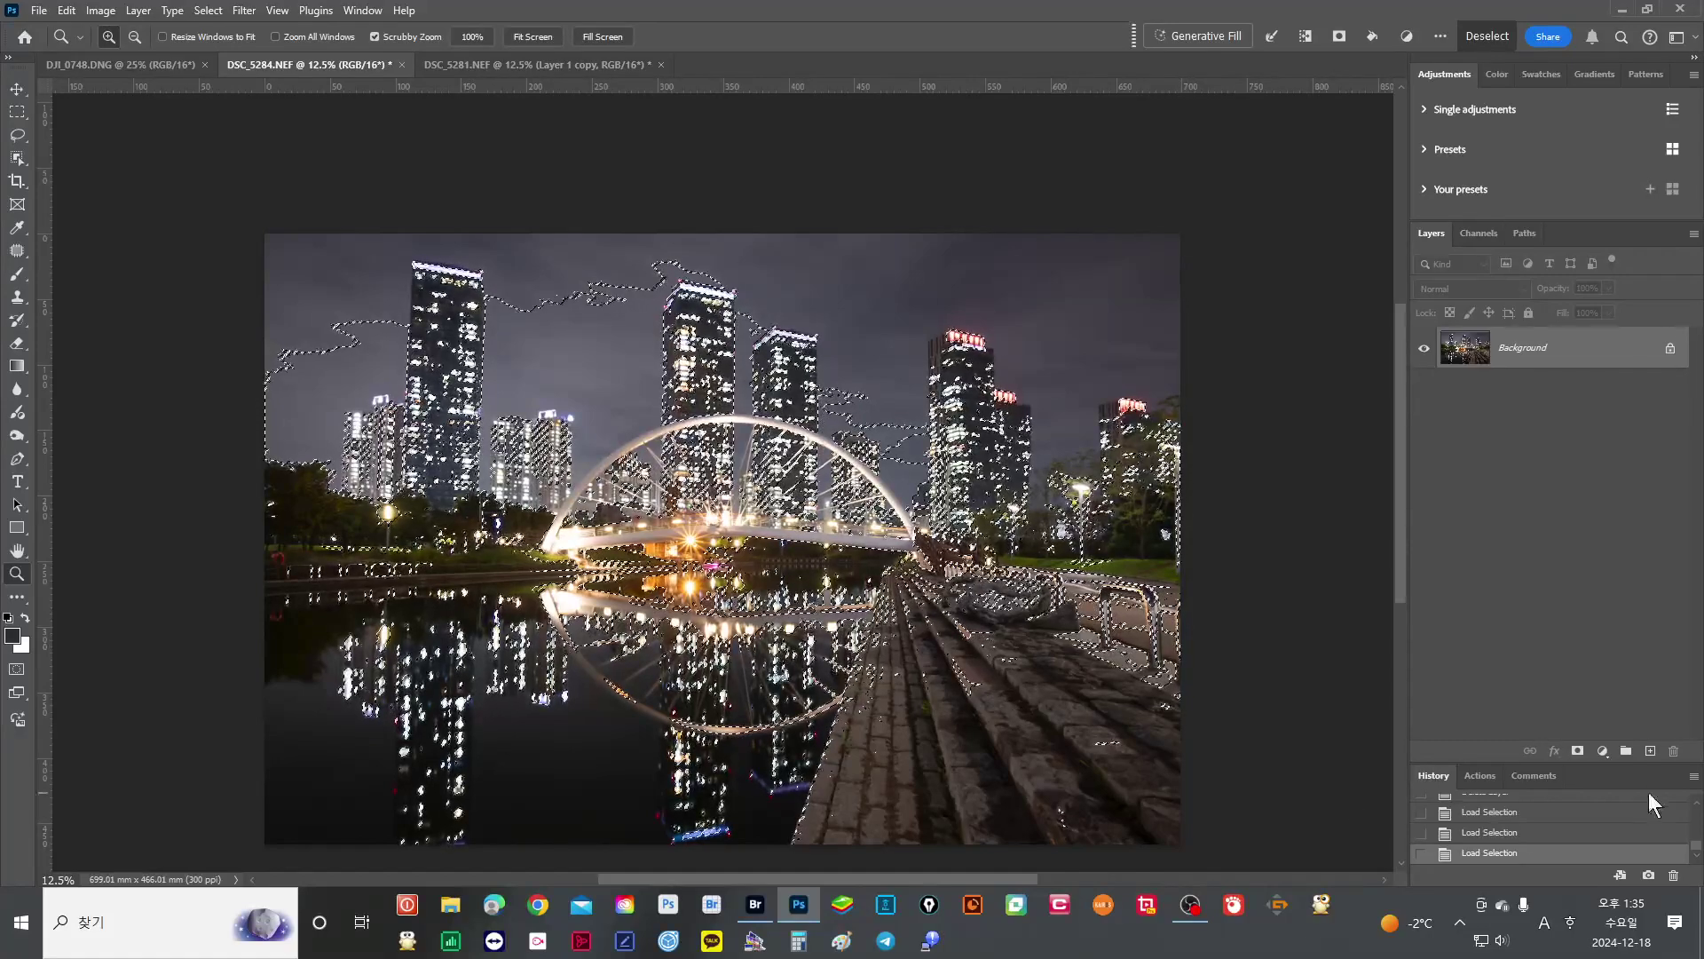
click(1604, 753)
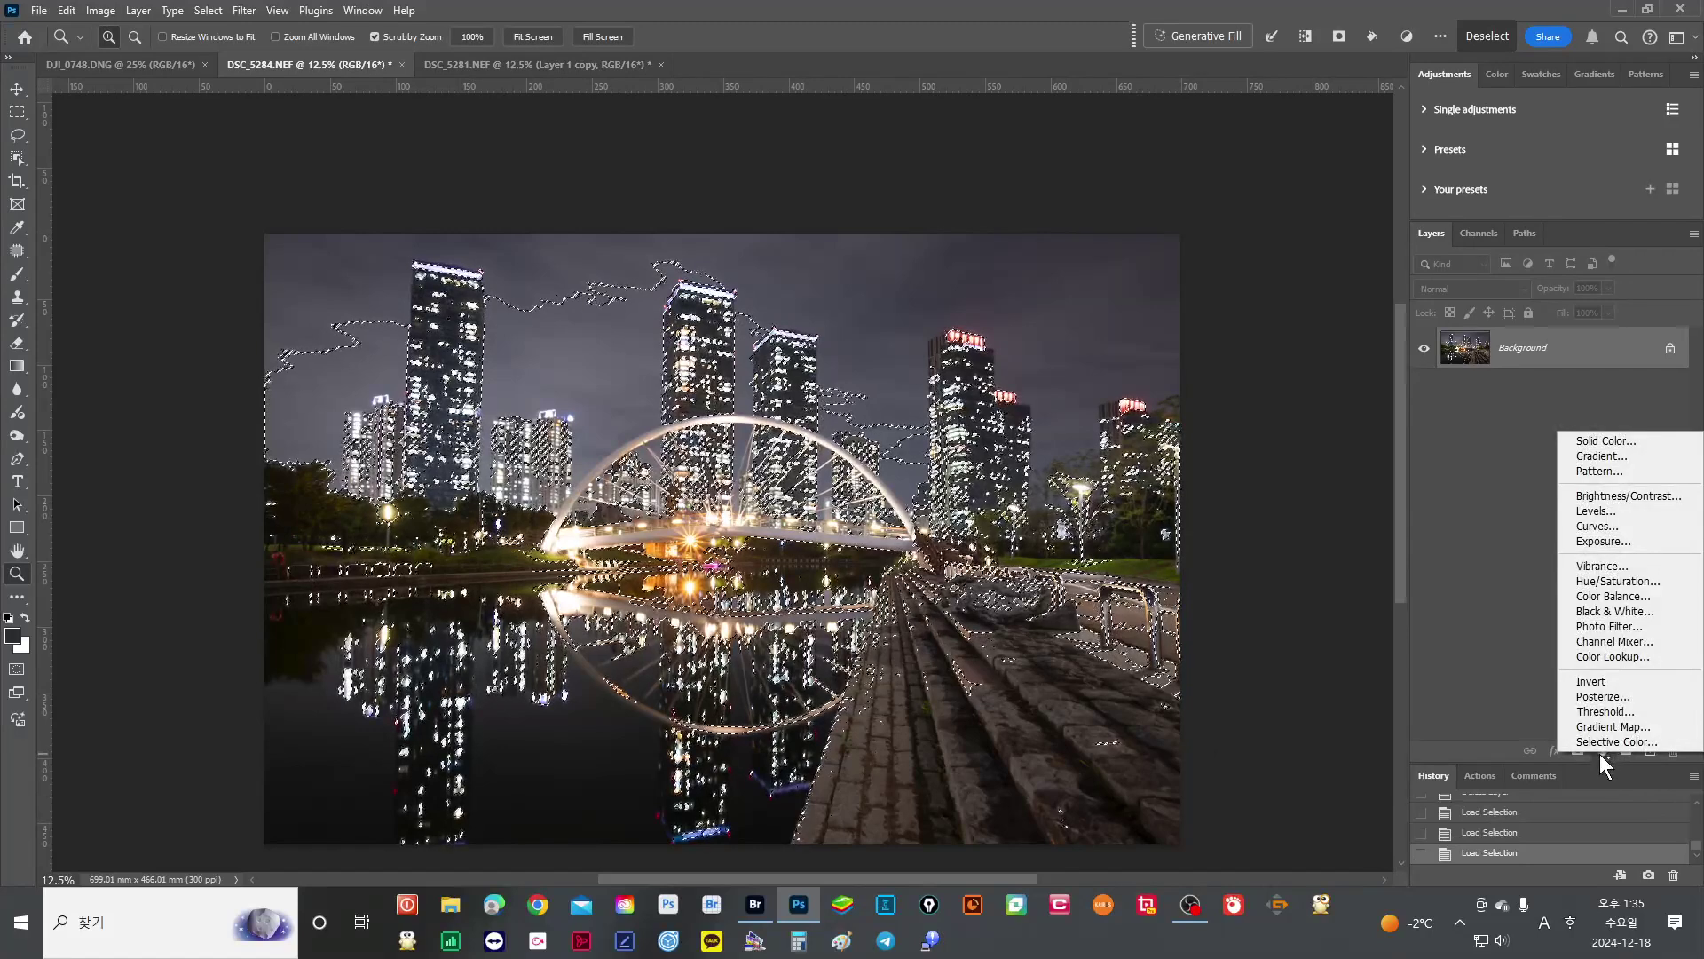
click(1617, 513)
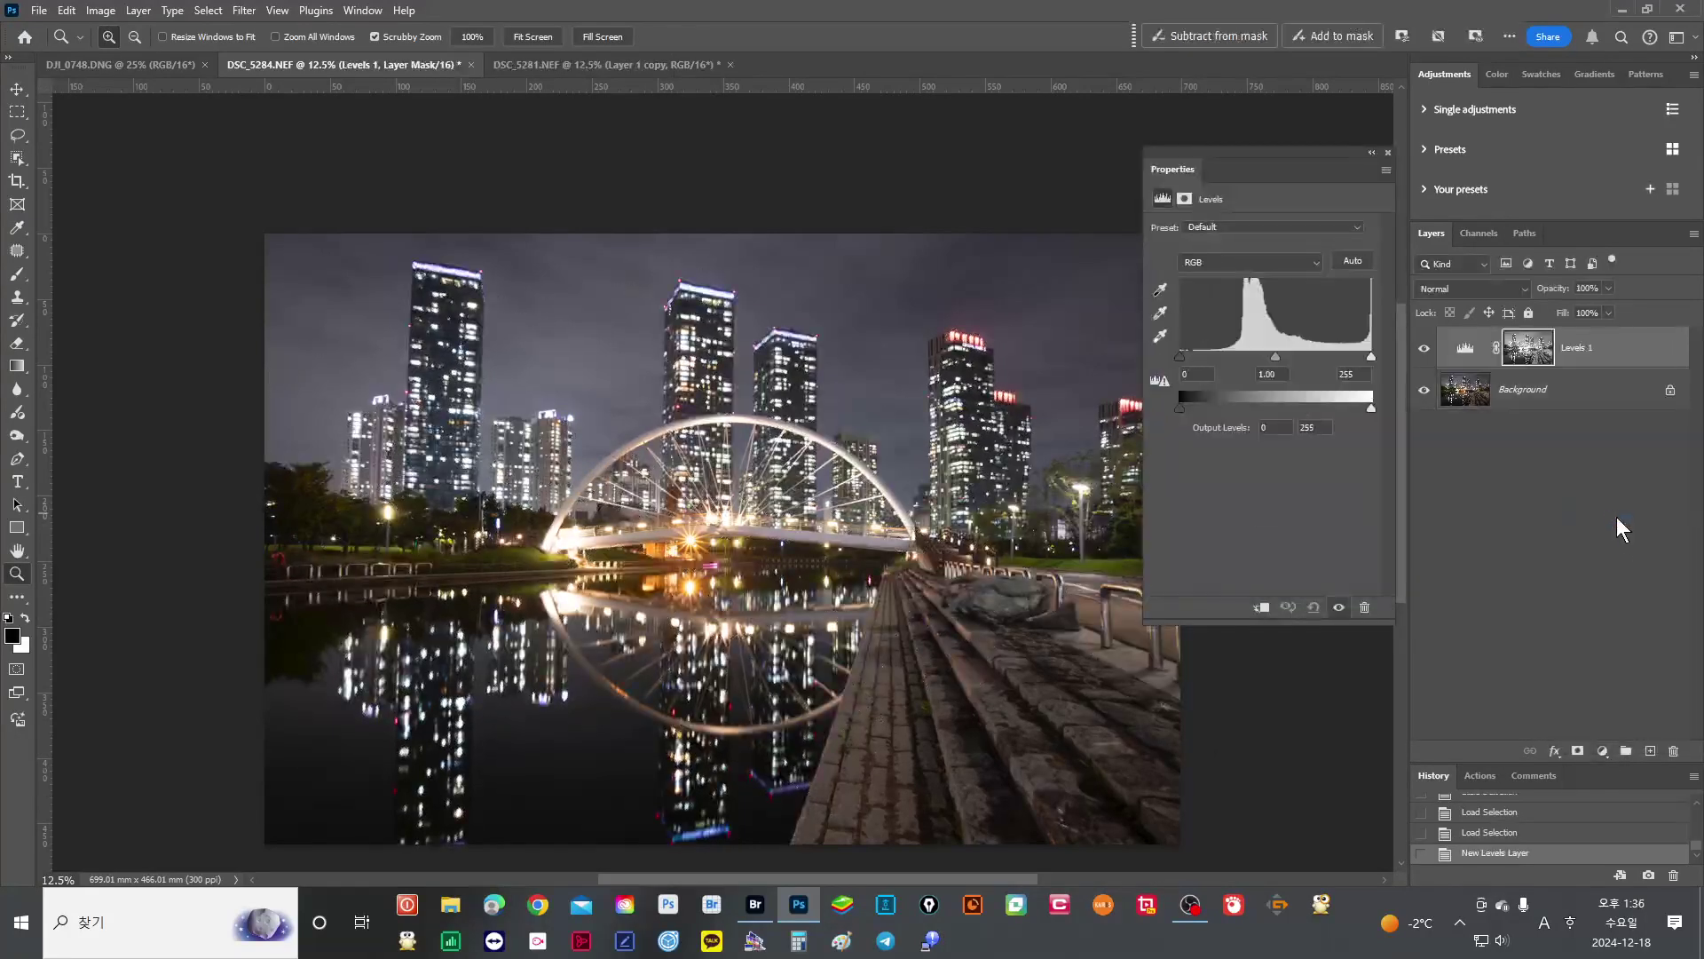
alt+click(1509, 346)
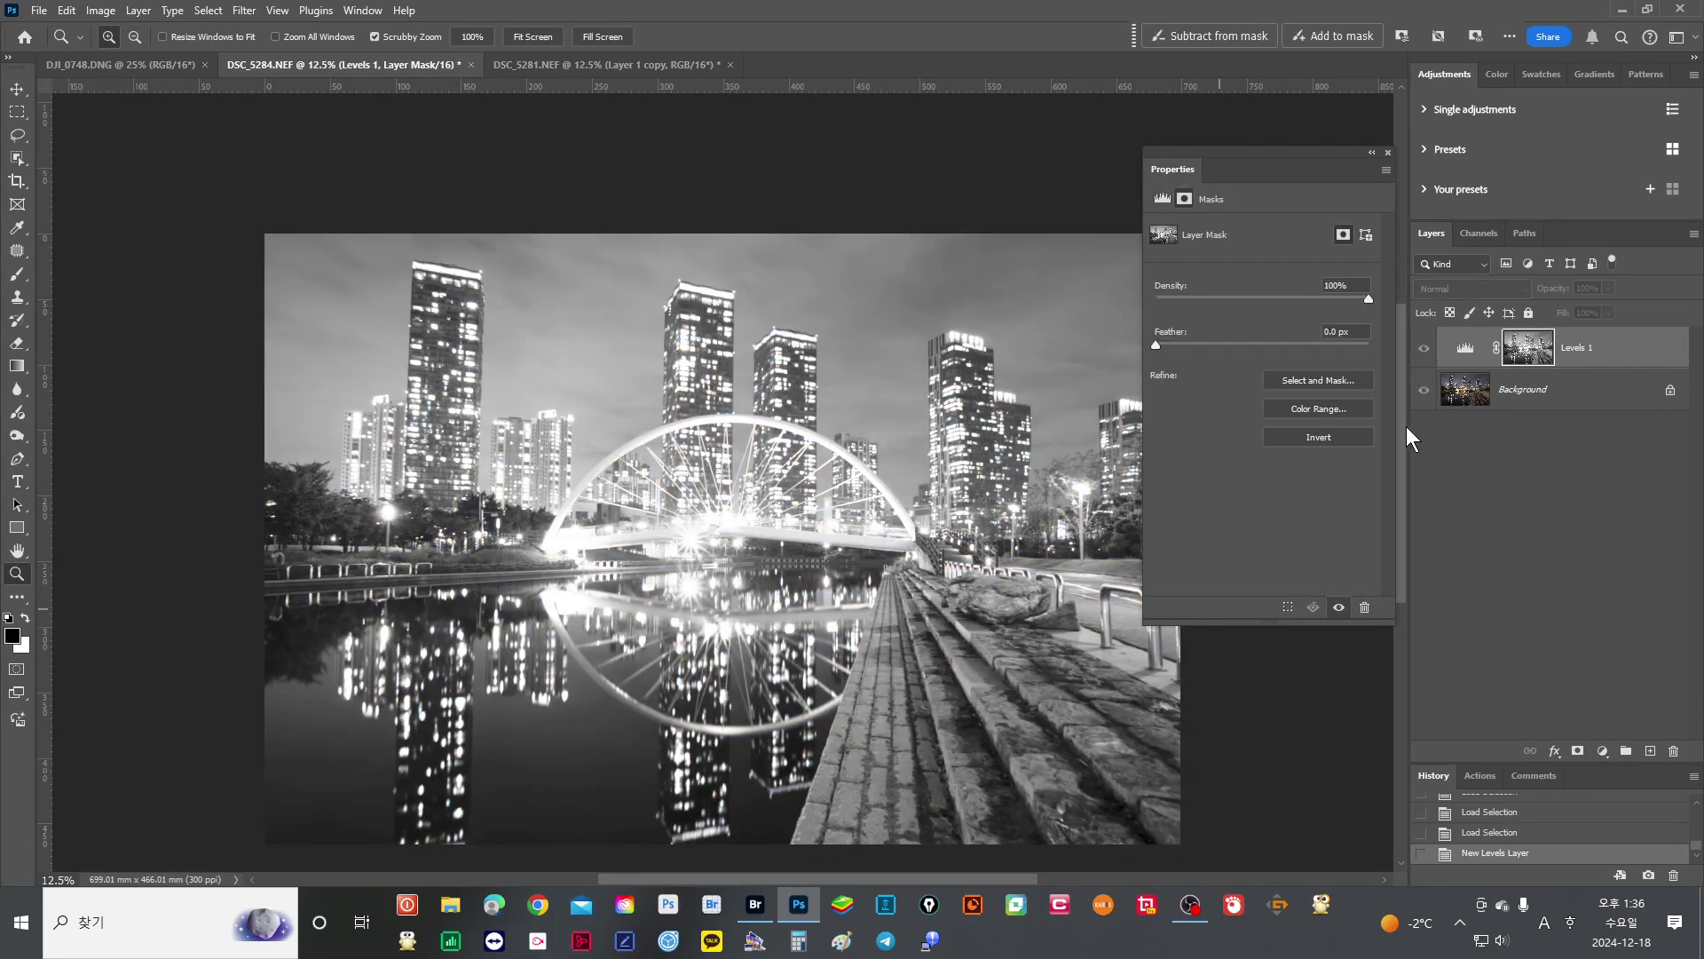
click(1388, 153)
Add a second Levels layer directly above Background, masked by the inverted widened luminosity selection, and view its mask.
click(1469, 404)
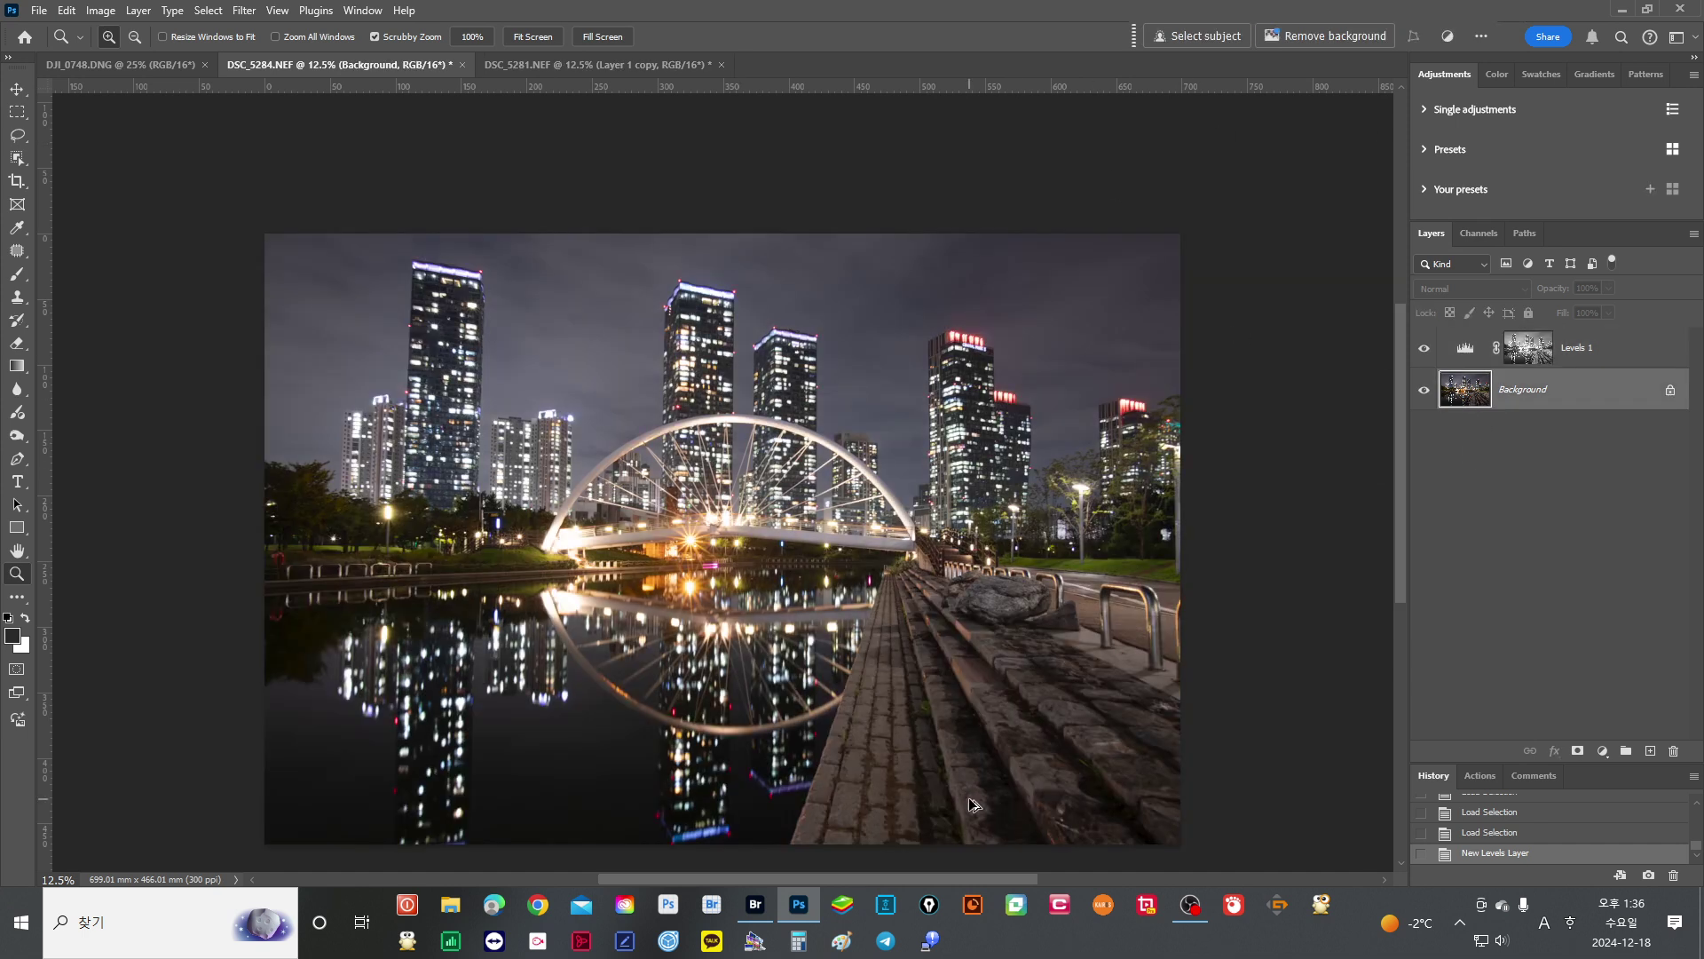
key(ctrl+alt+2)
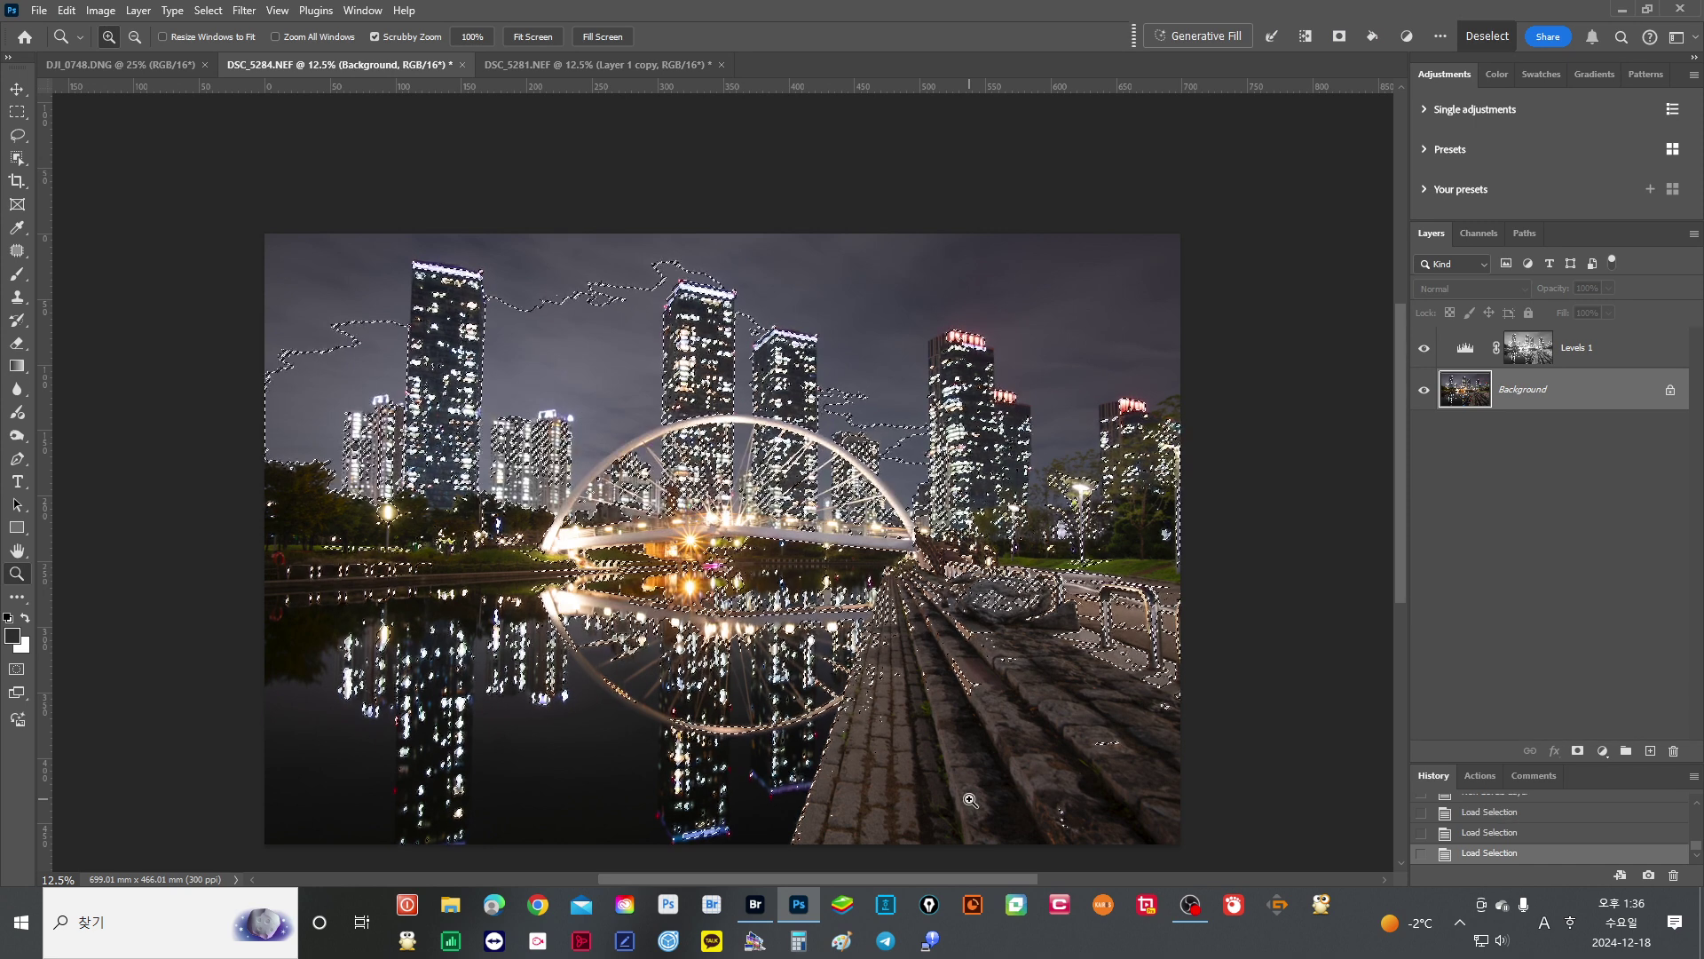
key(ctrl+shift+i)
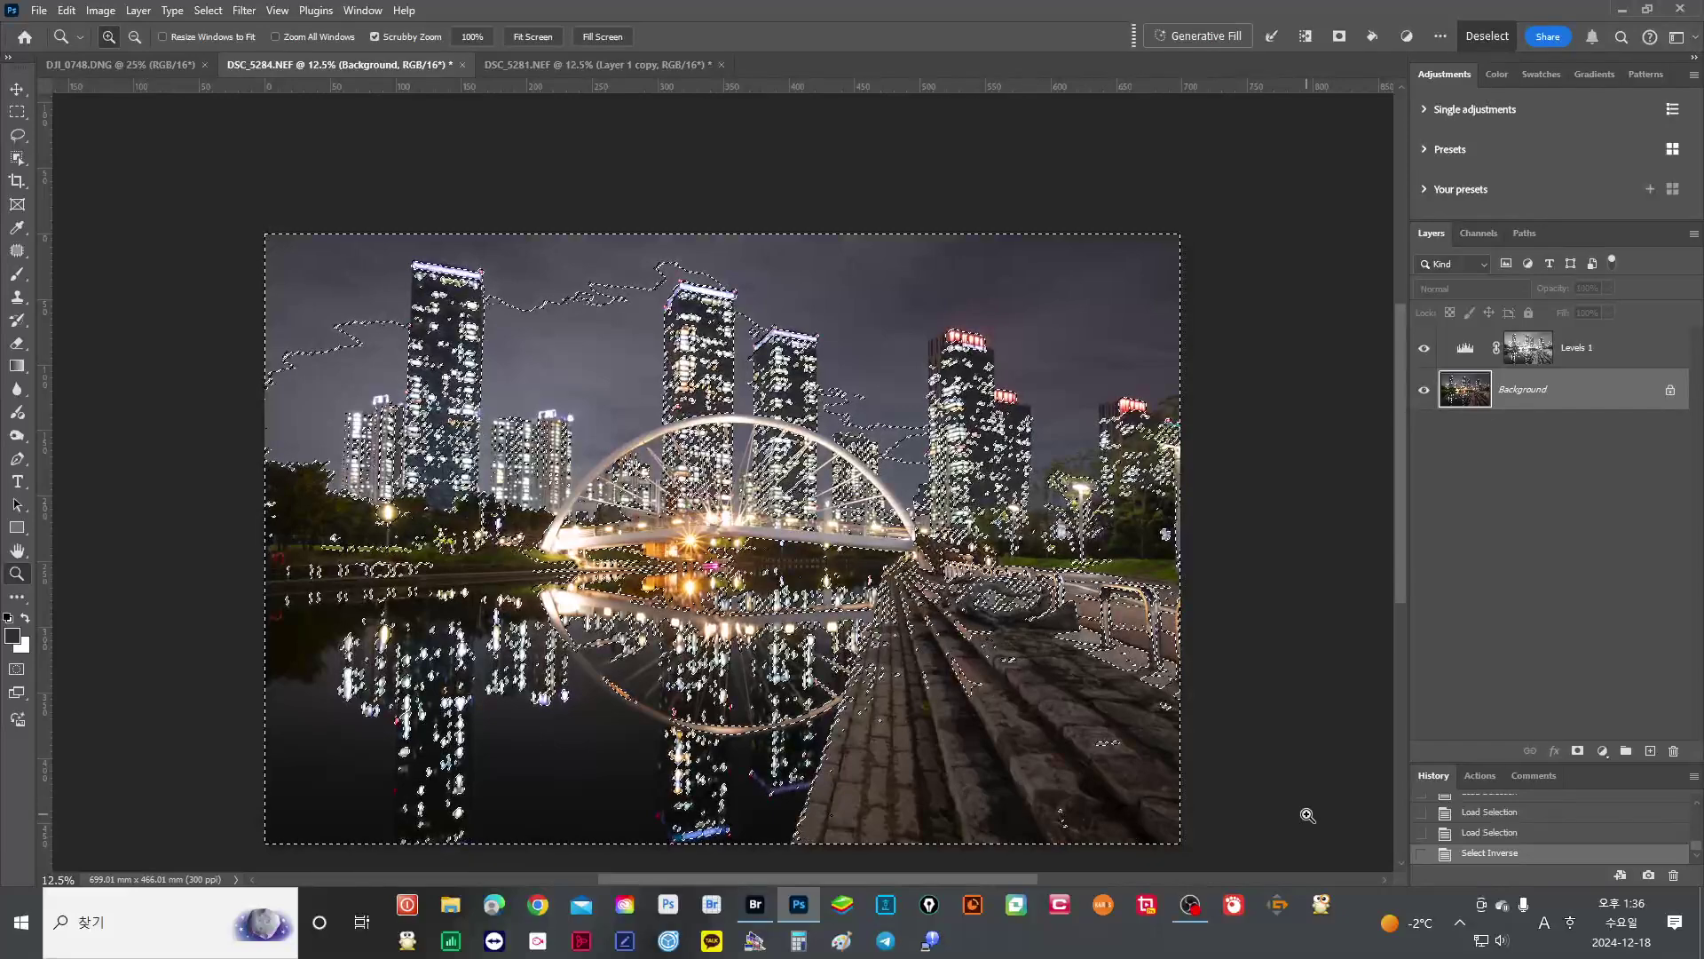
click(1603, 752)
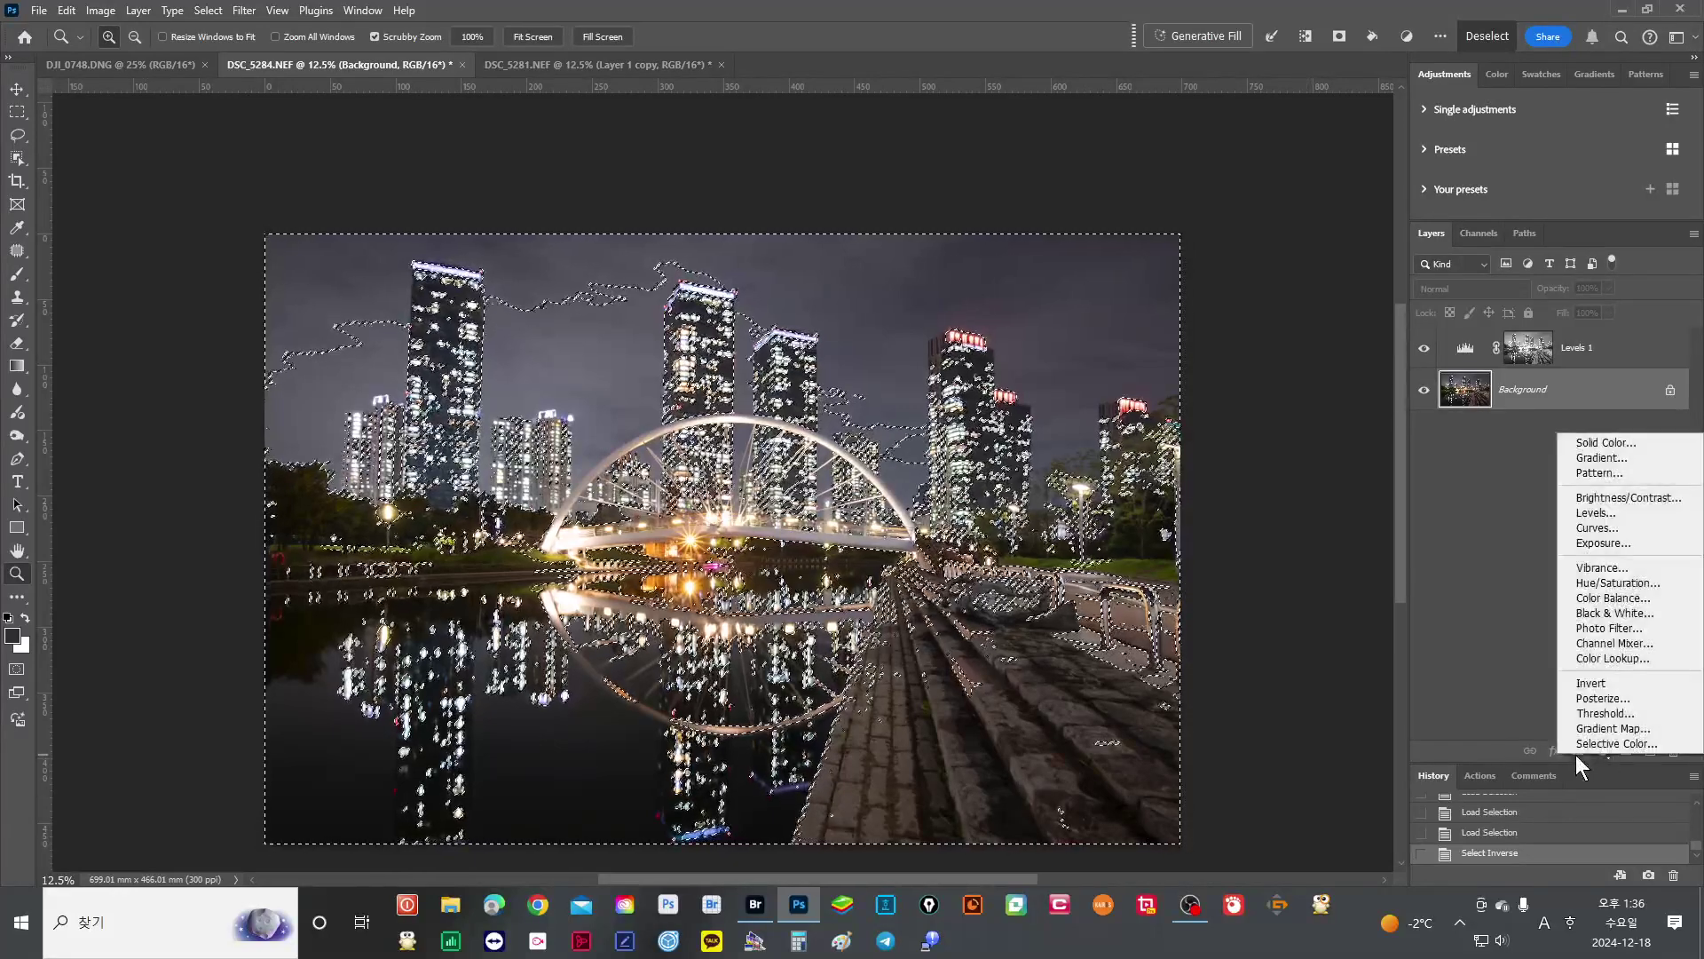
click(1619, 513)
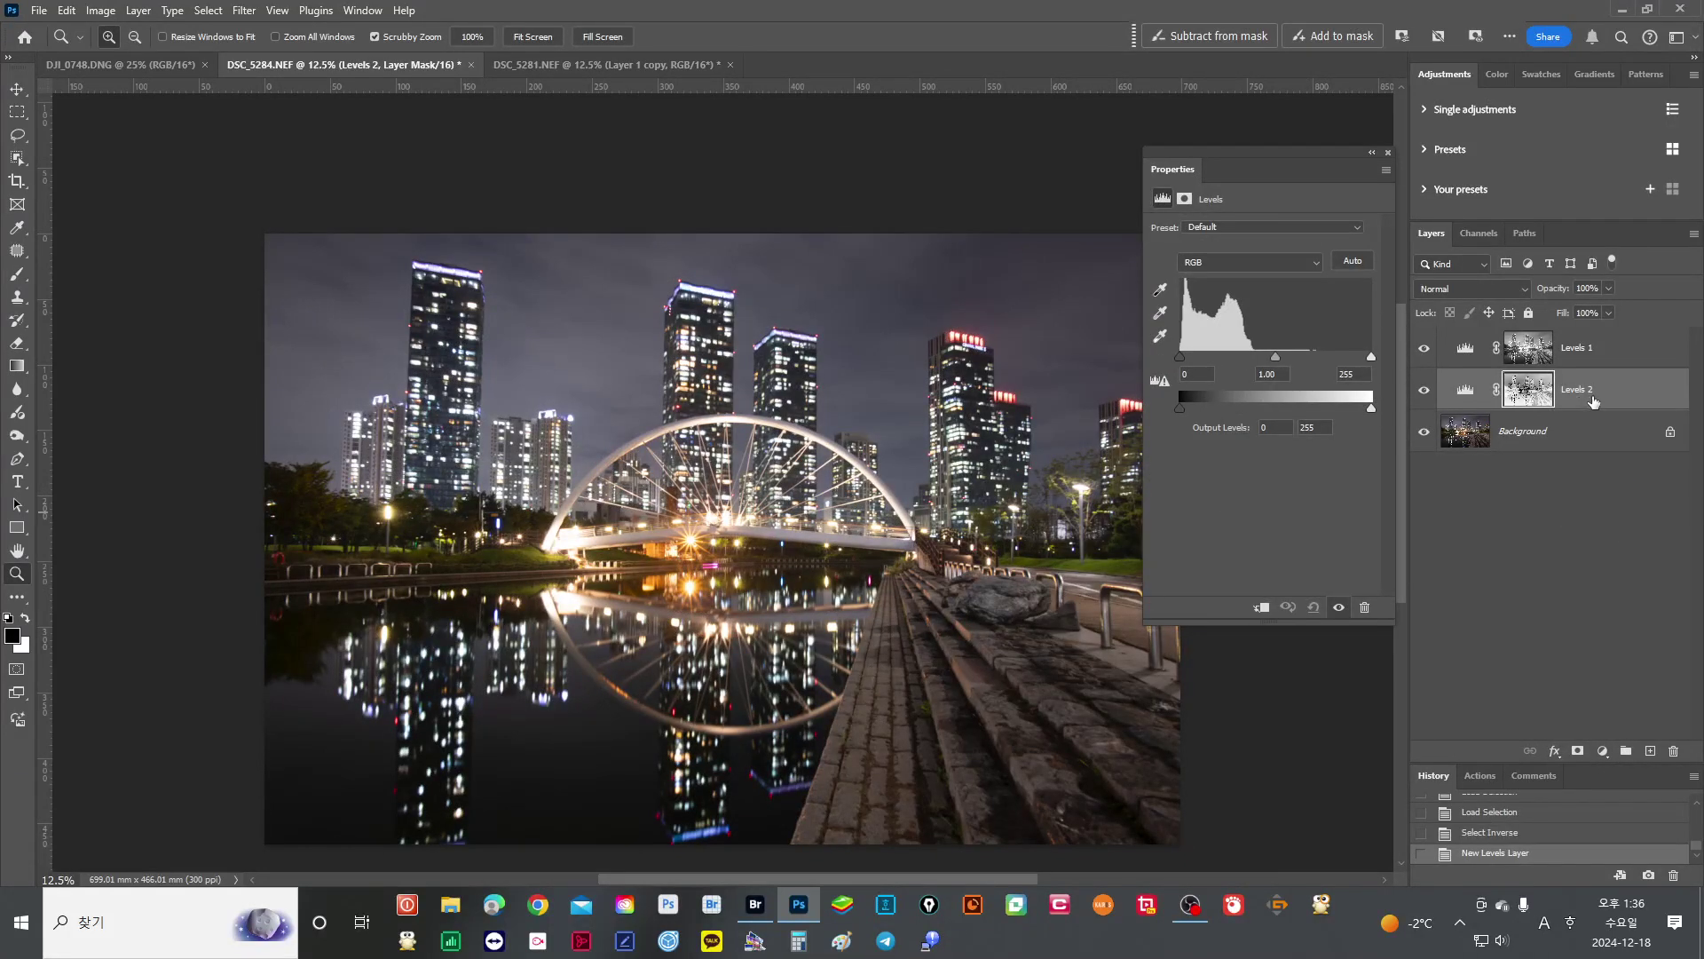
key(alt)
alt+click(1533, 402)
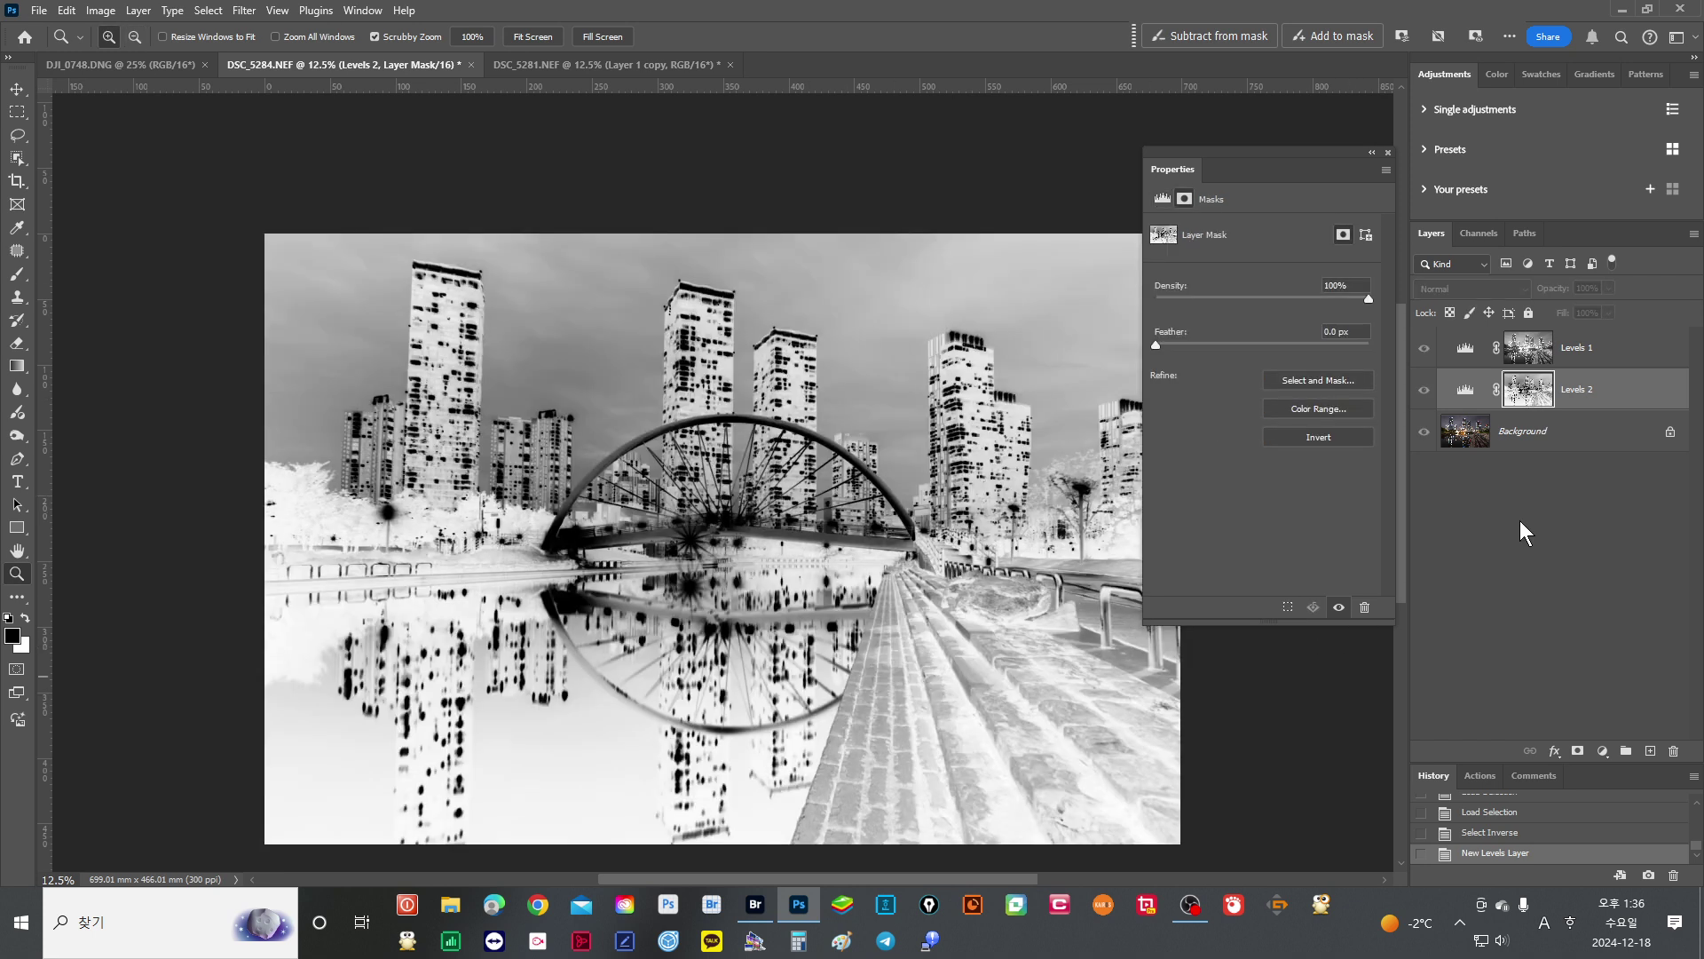
Set the lower Levels layer's white input level to 174 and the upper Levels layer's black input level to 28.
click(1463, 391)
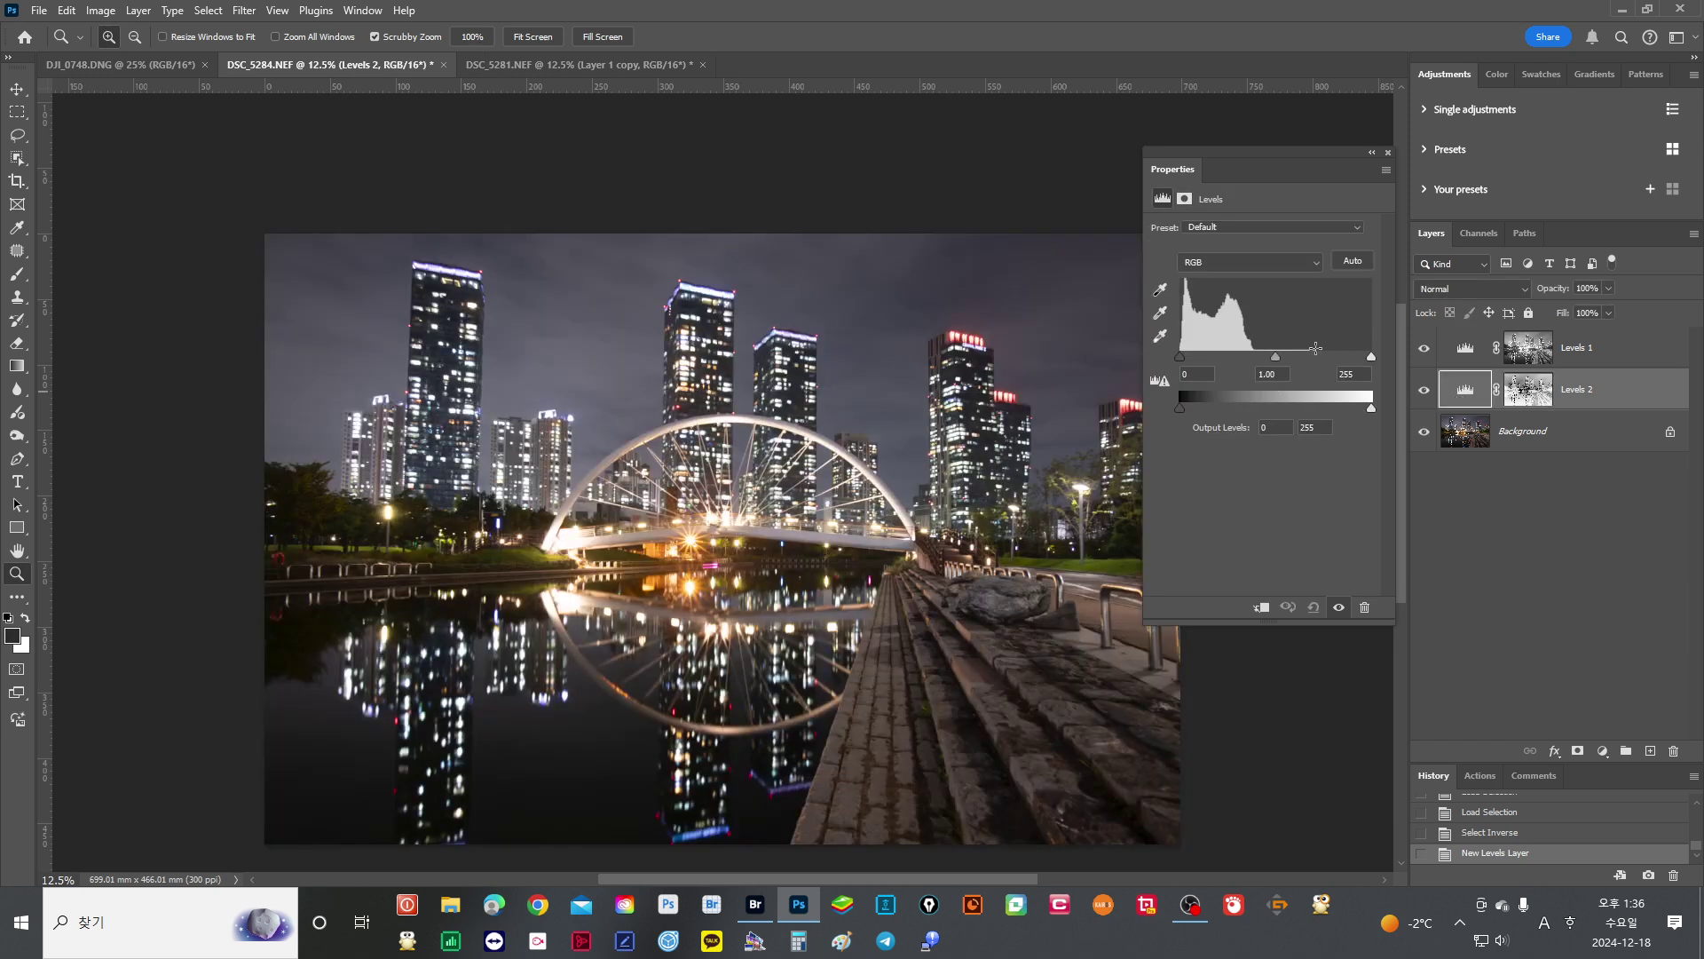
drag(1371, 357, 1310, 360)
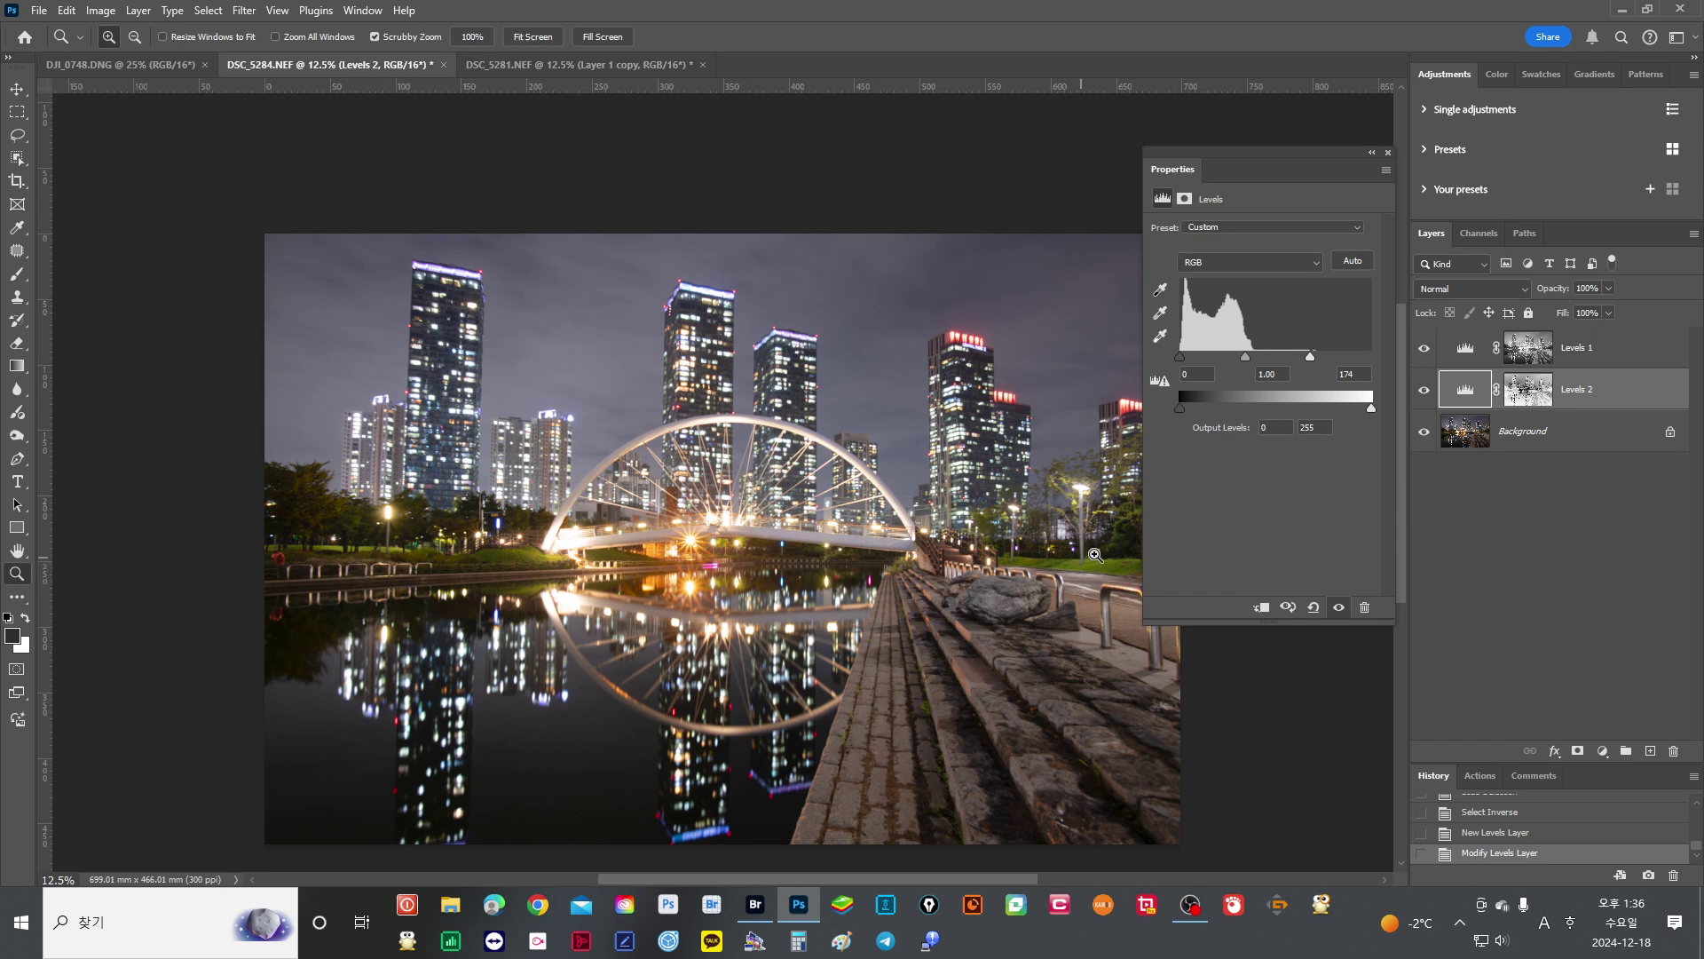
click(1467, 355)
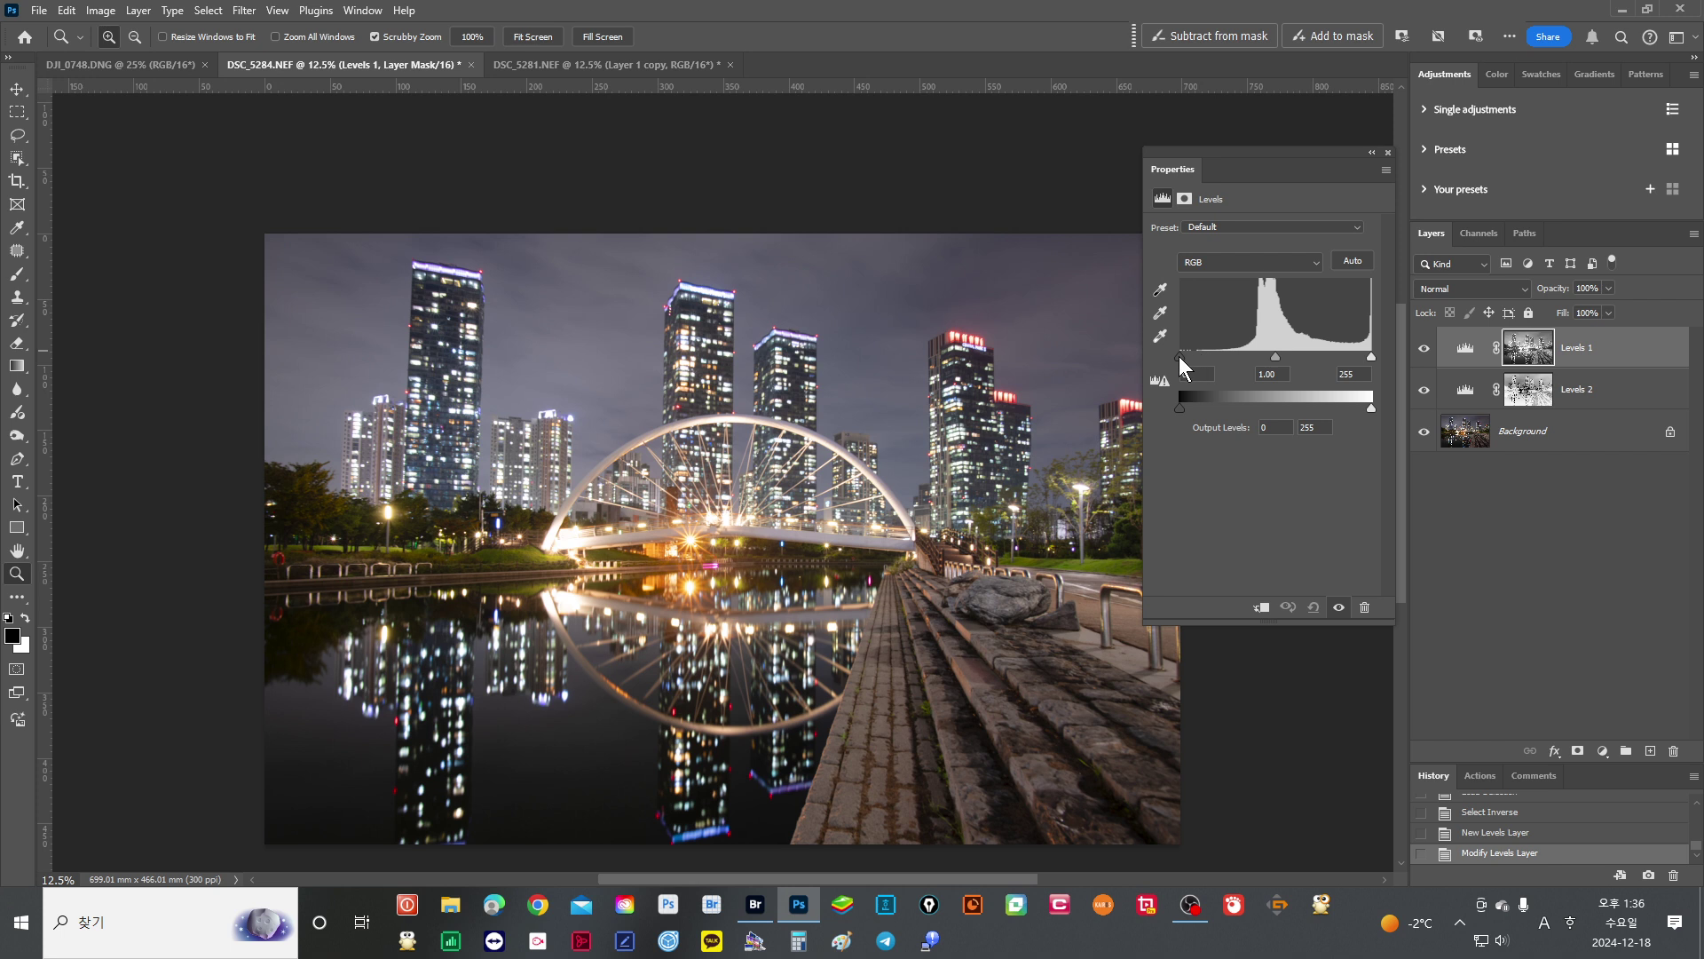
drag(1180, 355, 1202, 359)
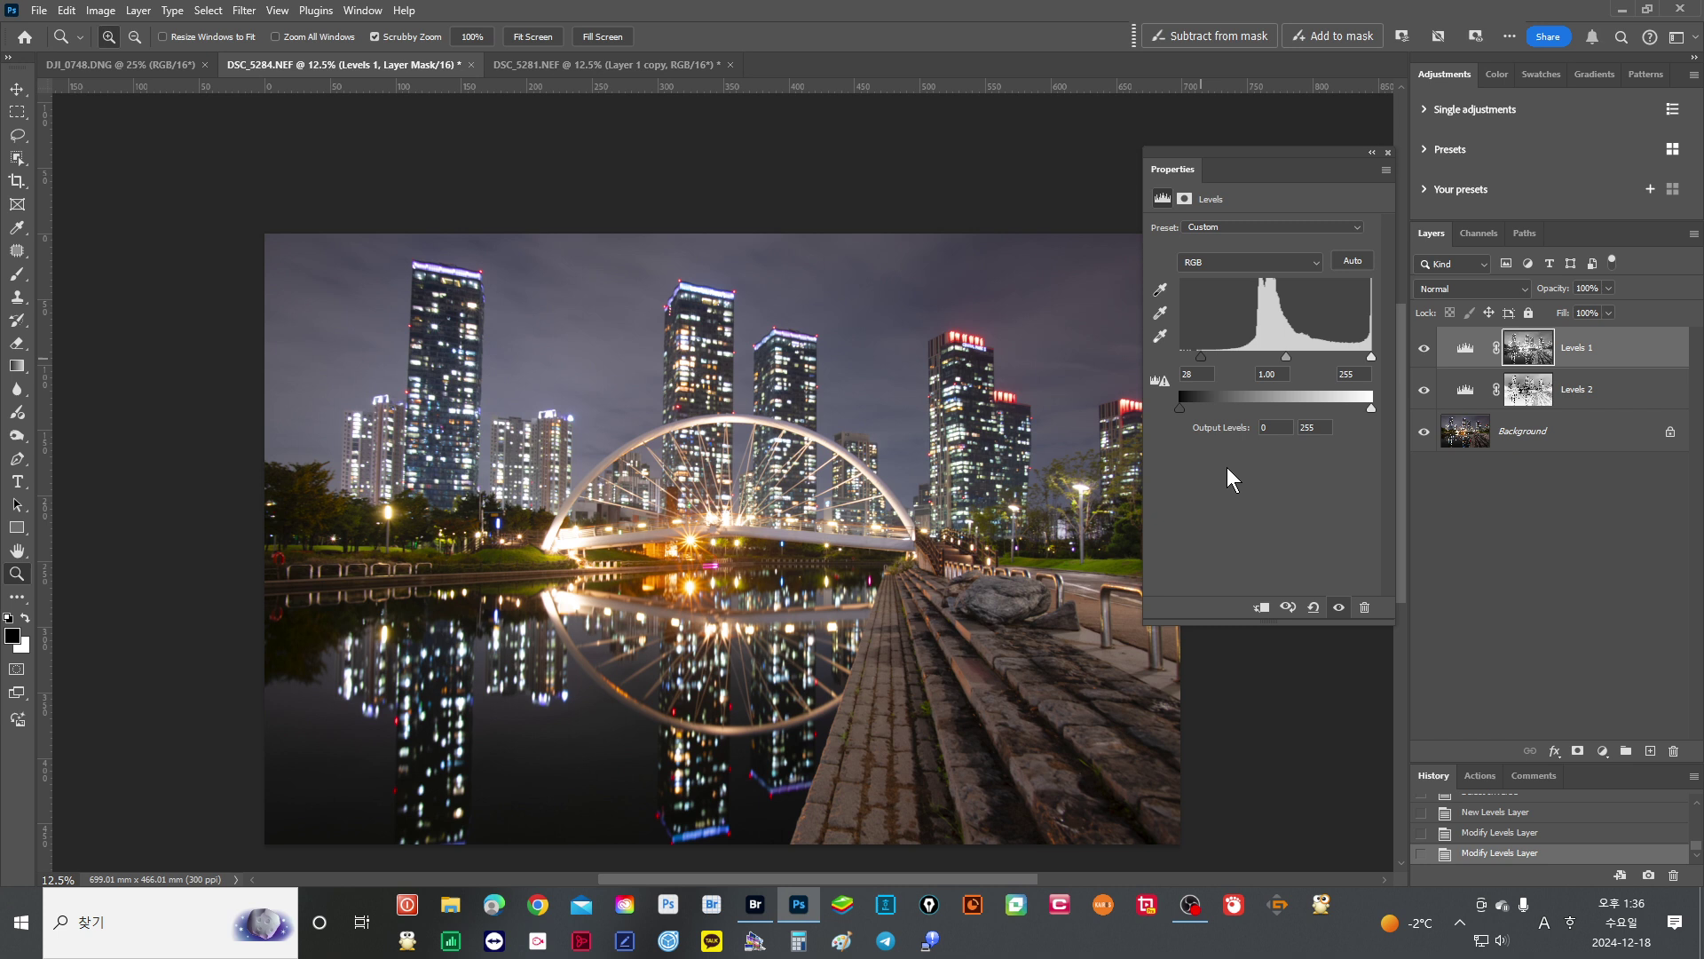
click(1389, 153)
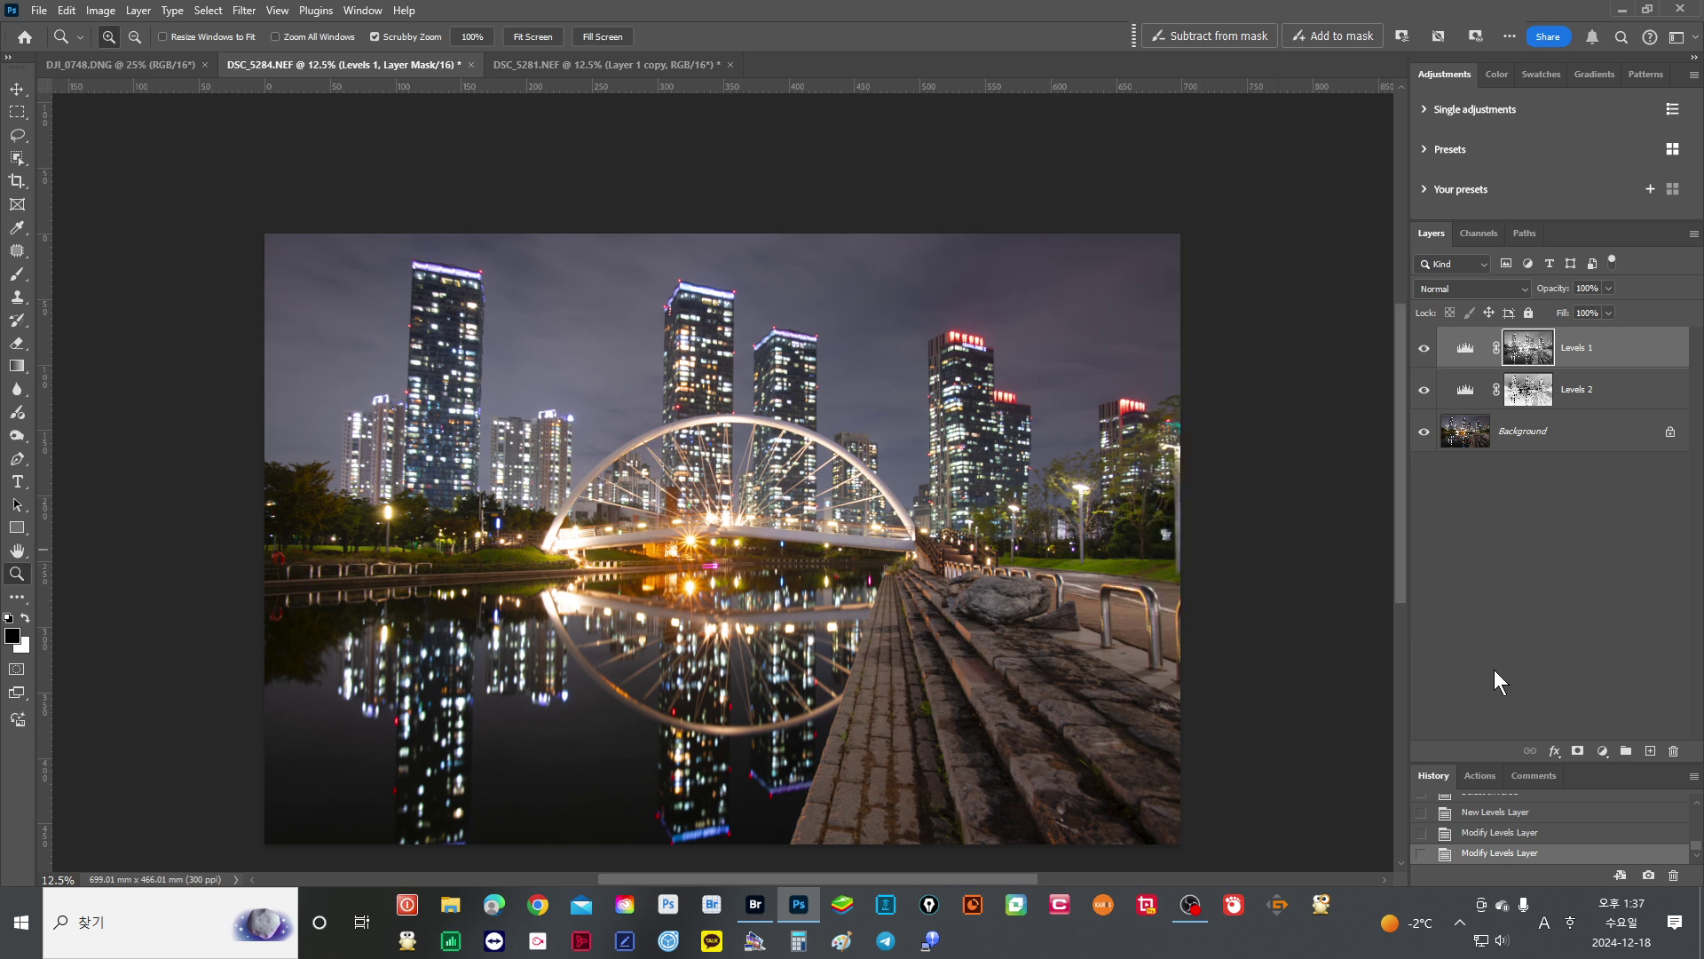
Add a Curves layer above both Levels layers with the Medium Contrast (RGB) preset, and compare the image with it hidden and shown.
shift+click(1593, 408)
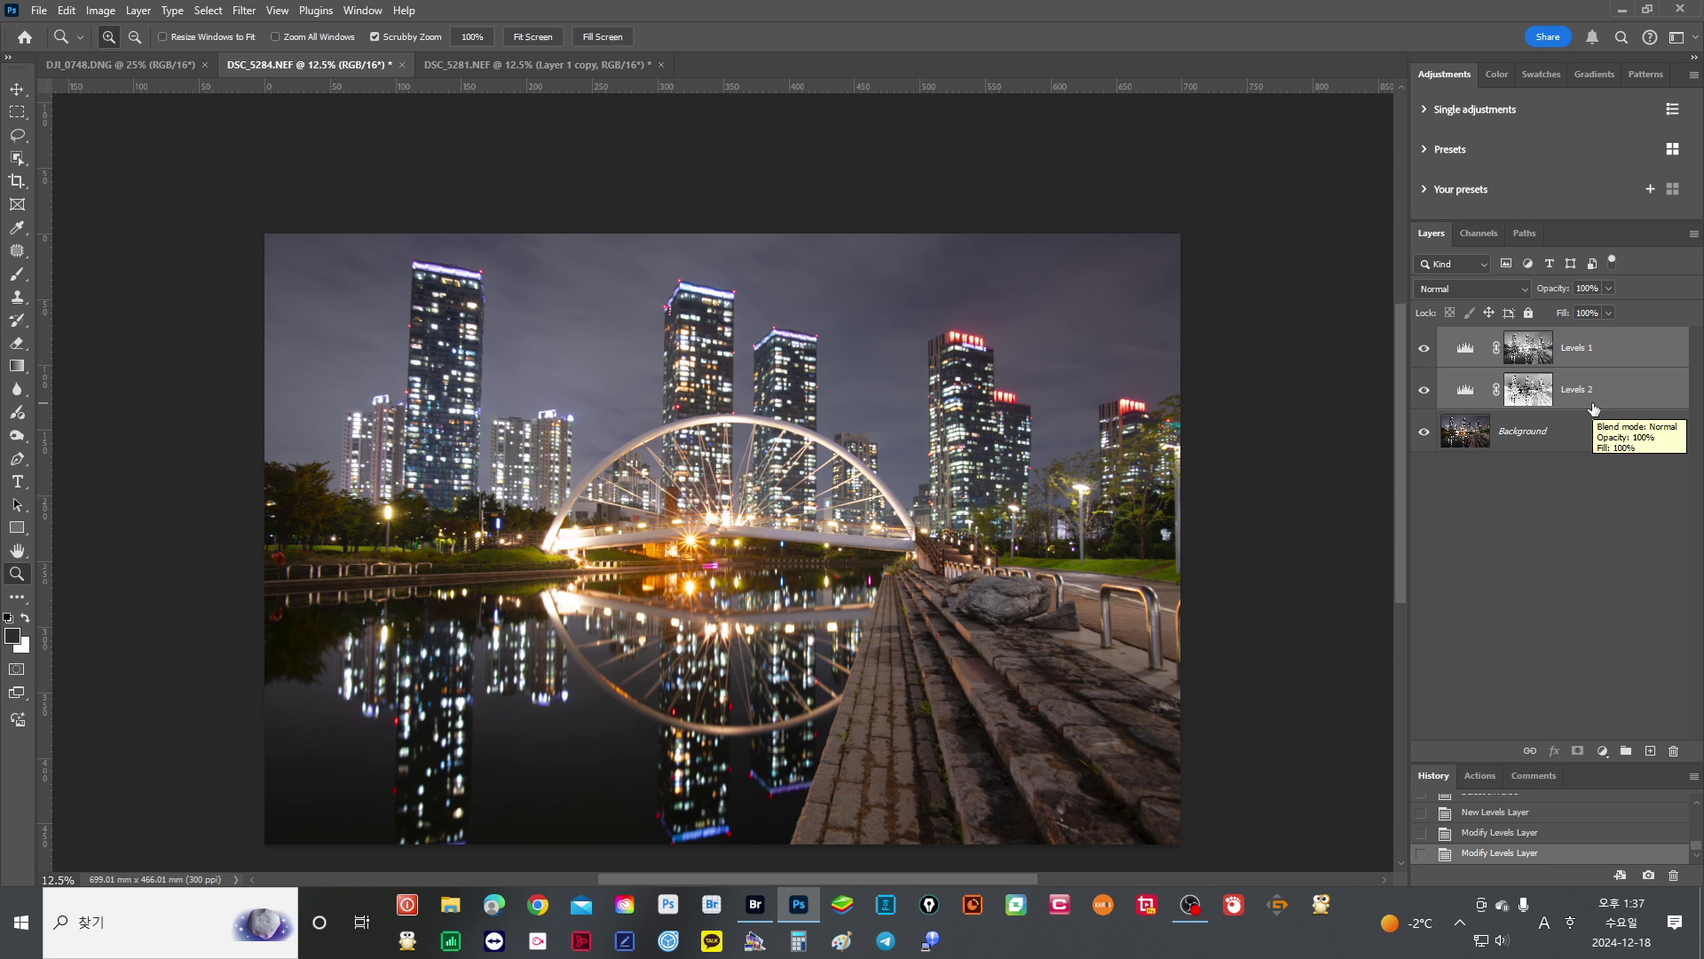
click(1624, 366)
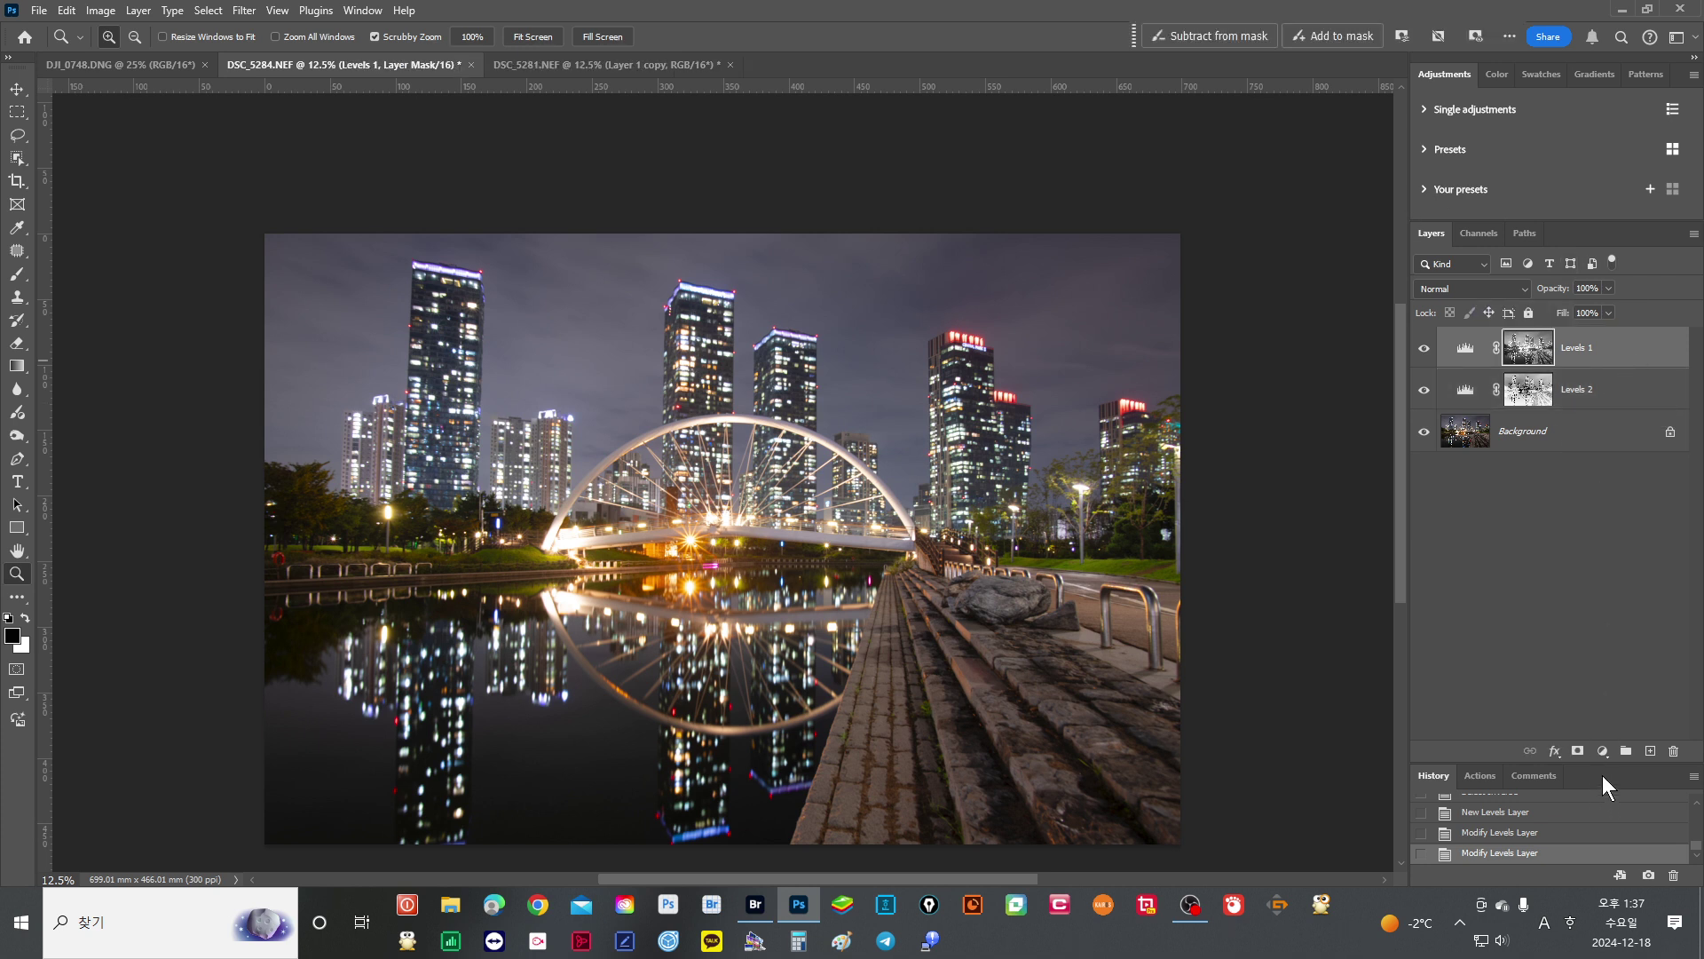
click(1603, 752)
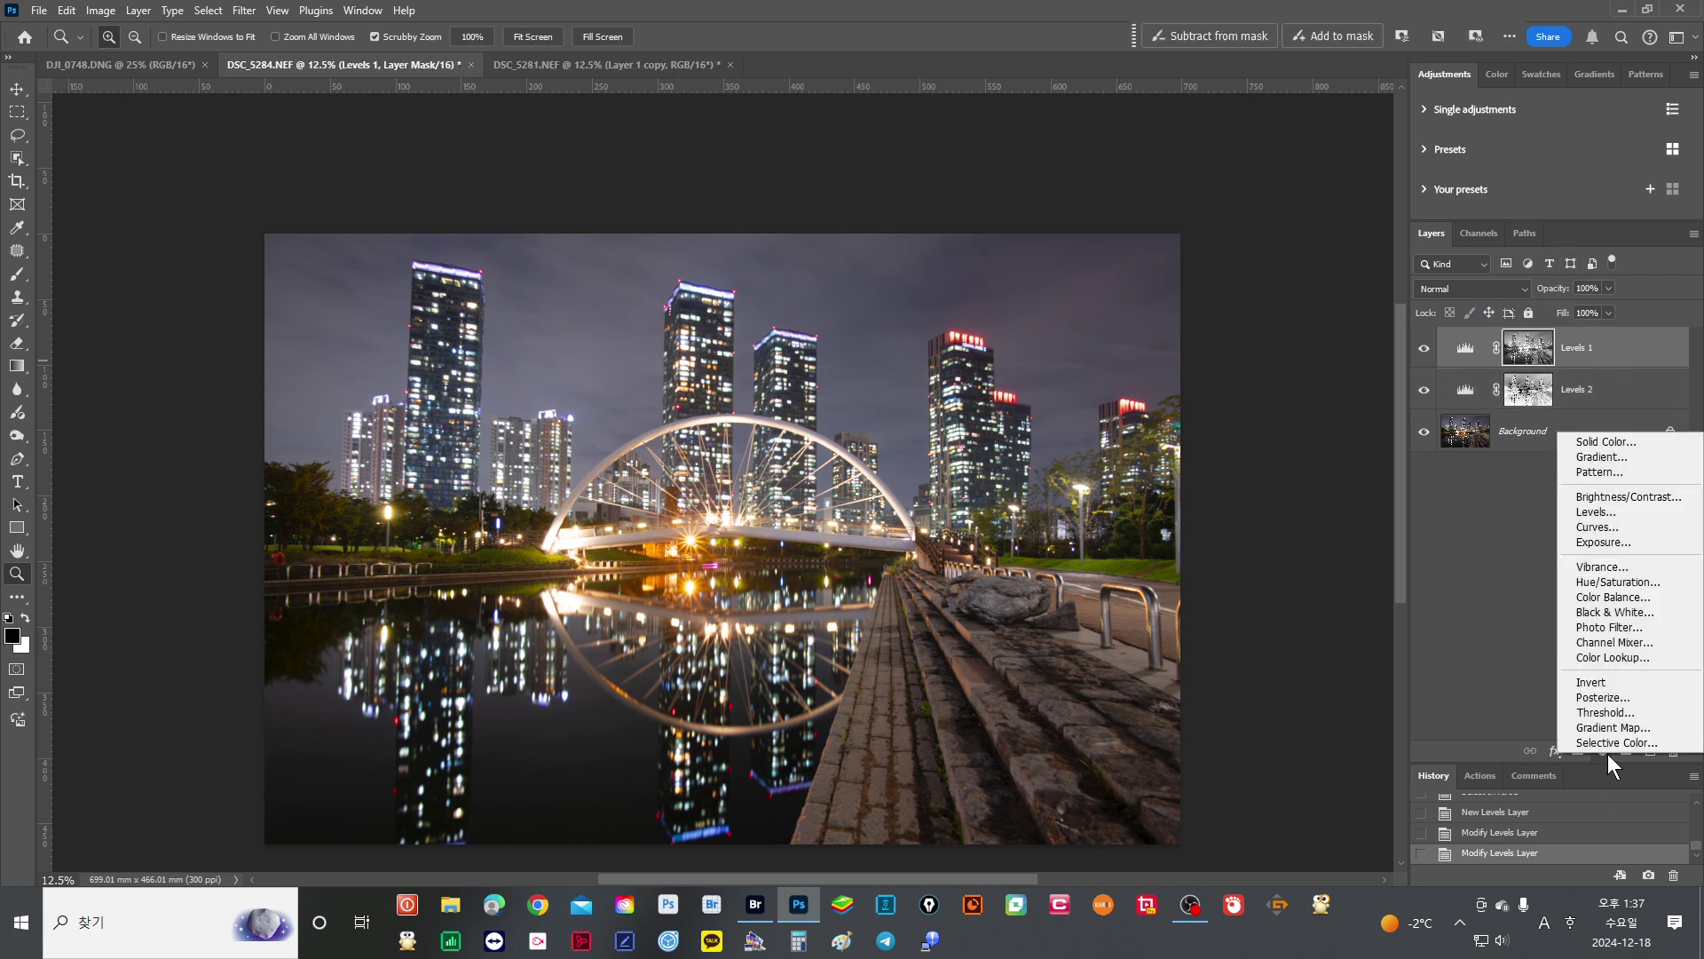
click(1622, 529)
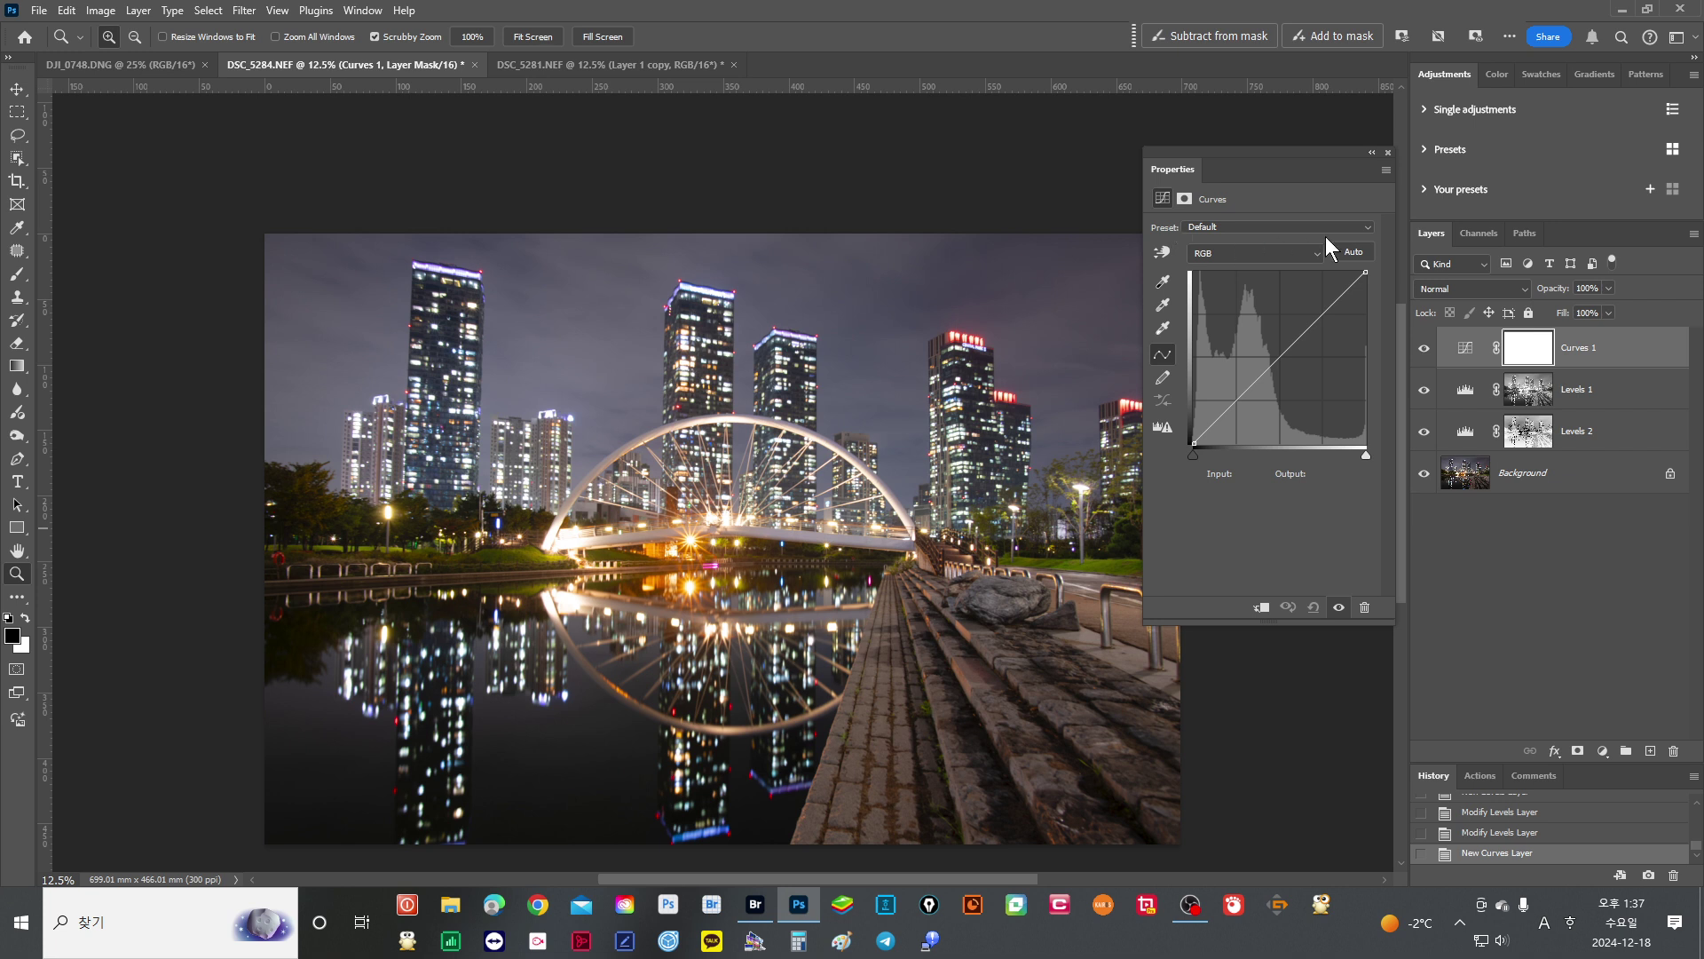
click(1370, 226)
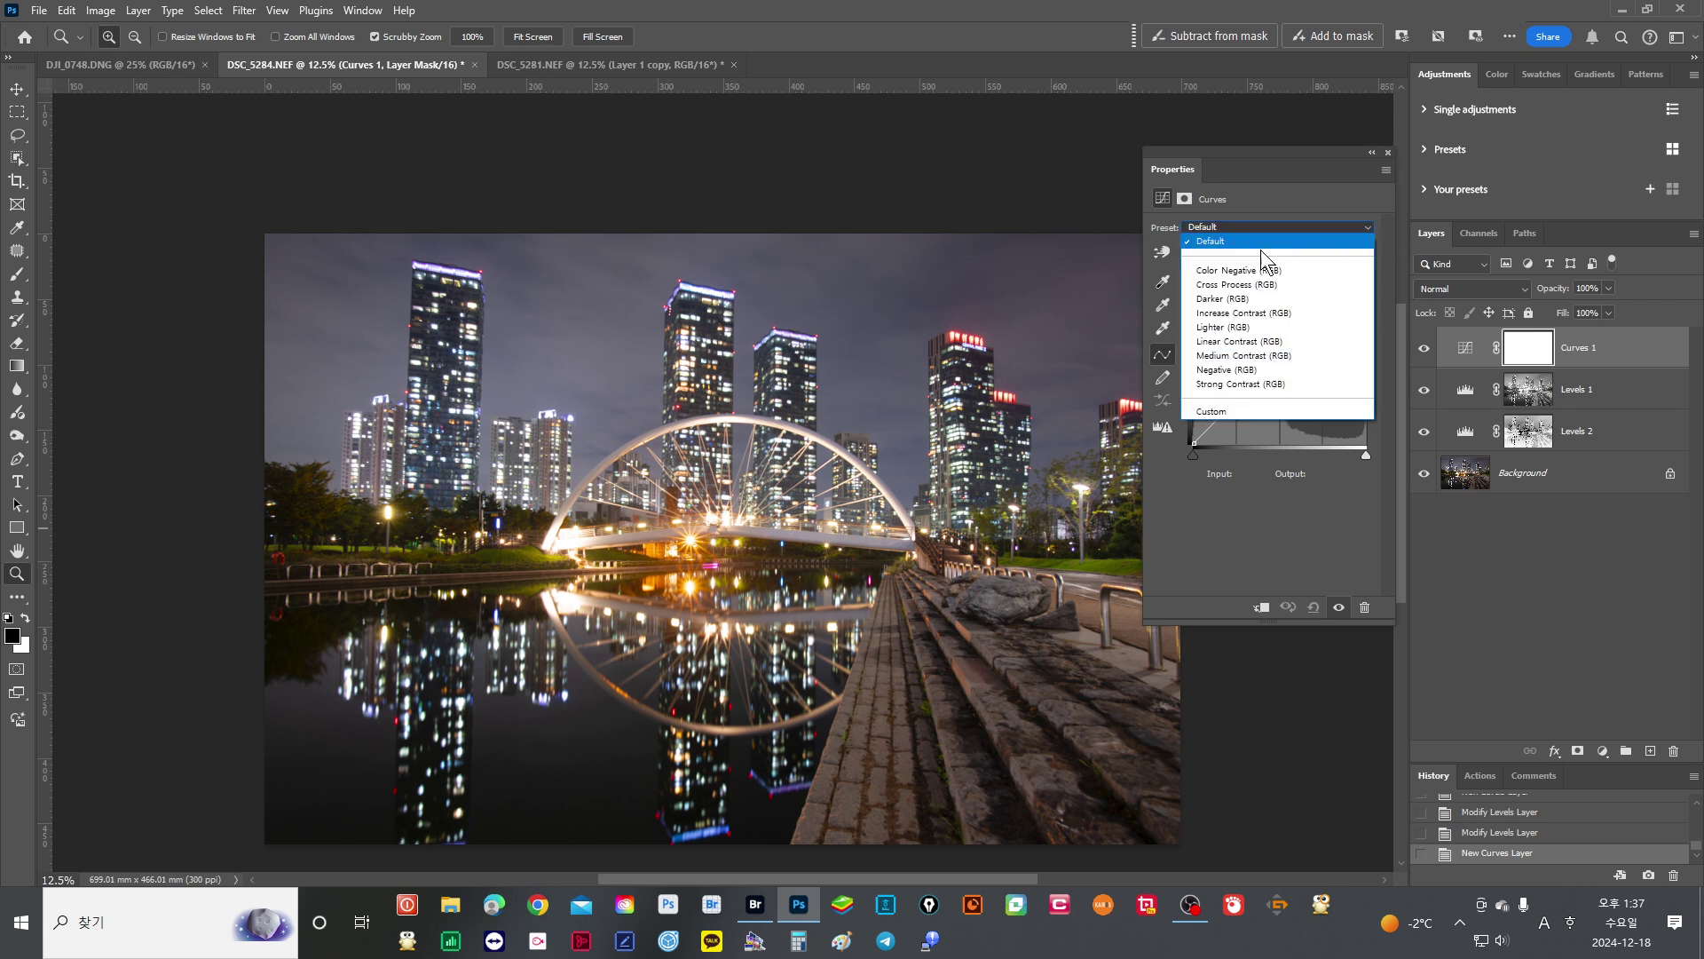
click(1244, 355)
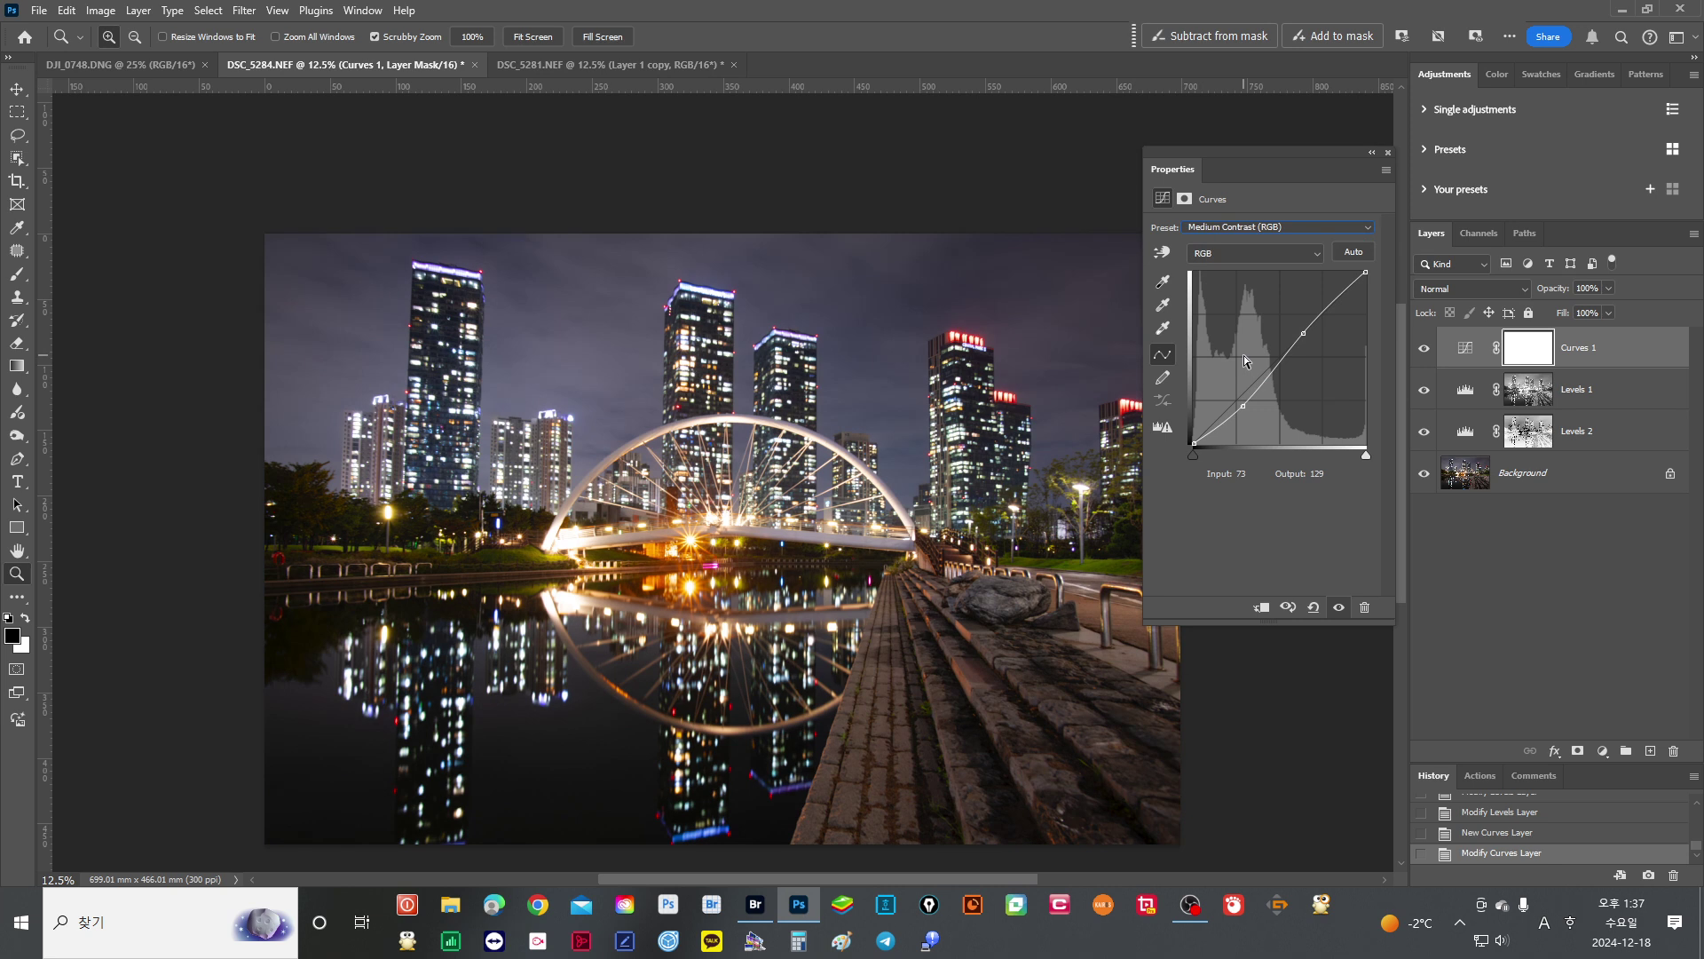
click(1388, 153)
click(1424, 349)
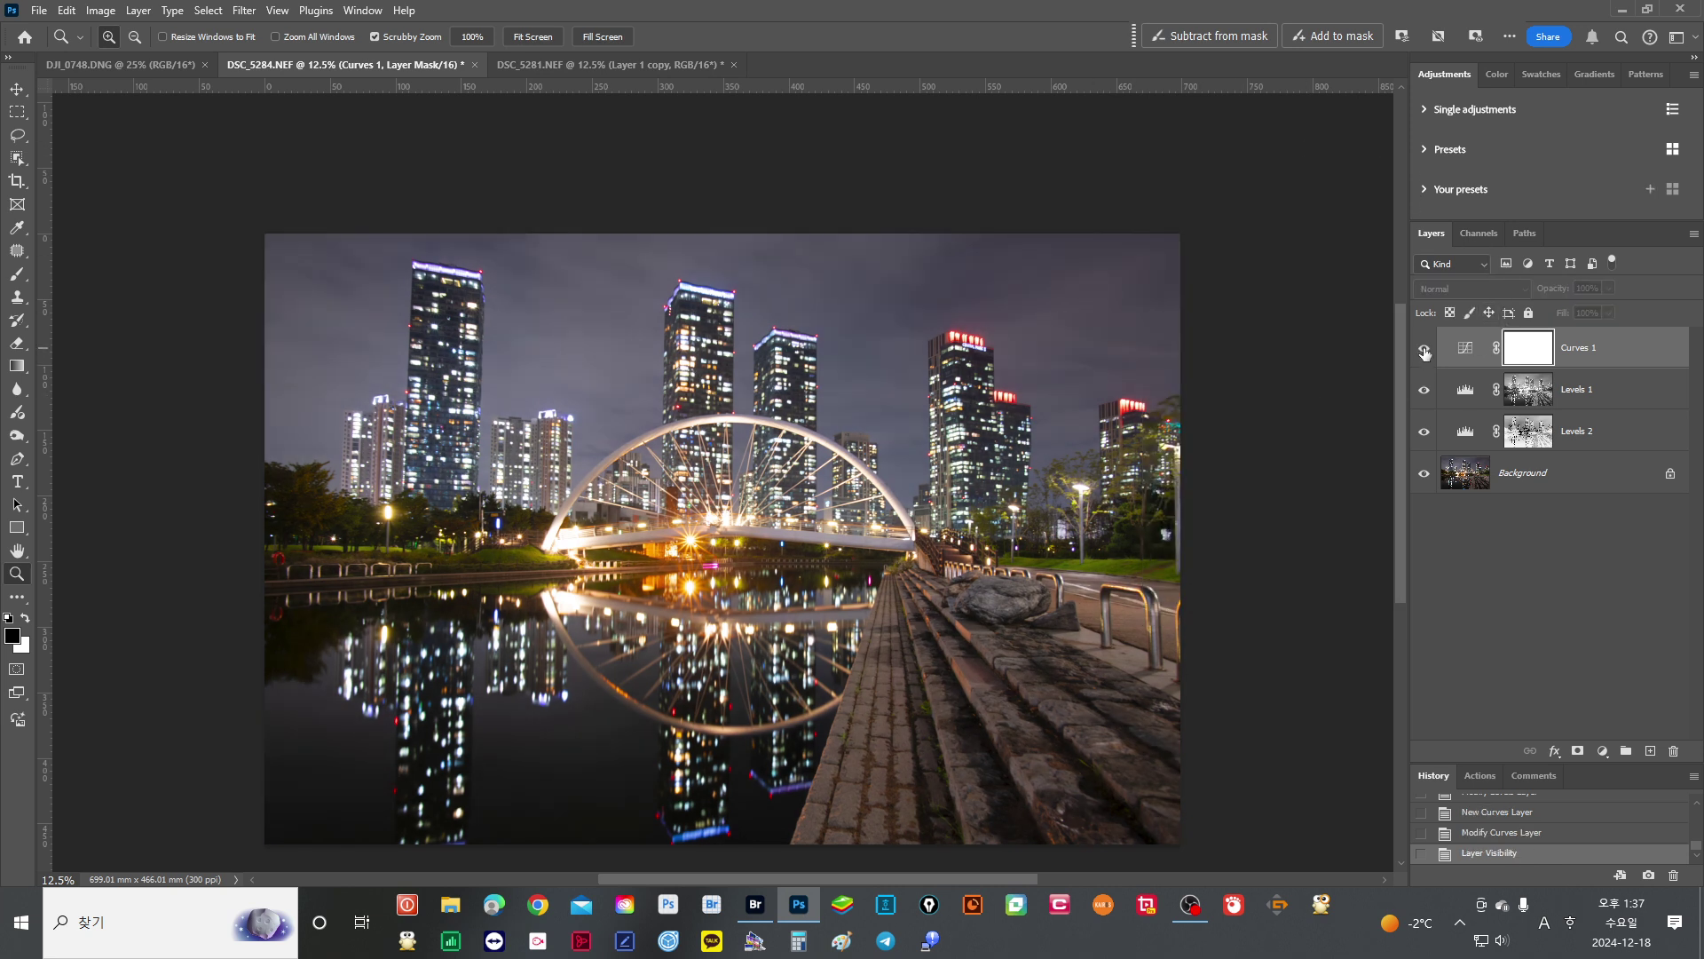
click(1423, 349)
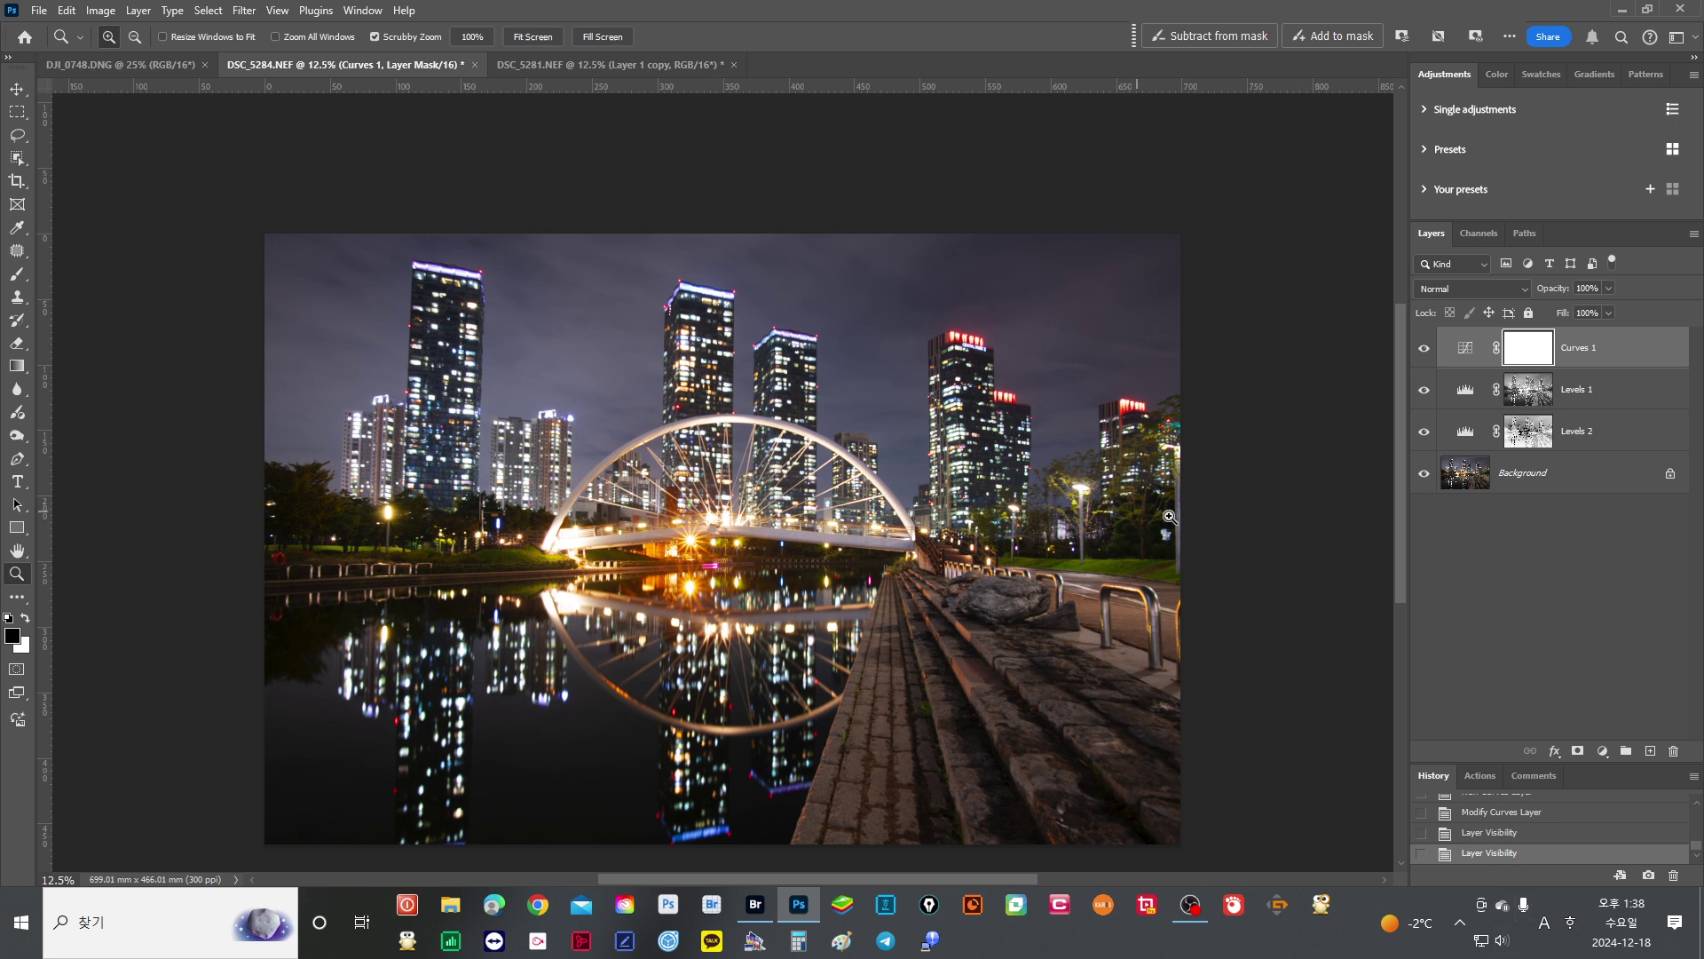
In DJI_0748.DNG, load the RGB luminosity selection, widen it once, and add a Curves layer masked by it.
click(135, 67)
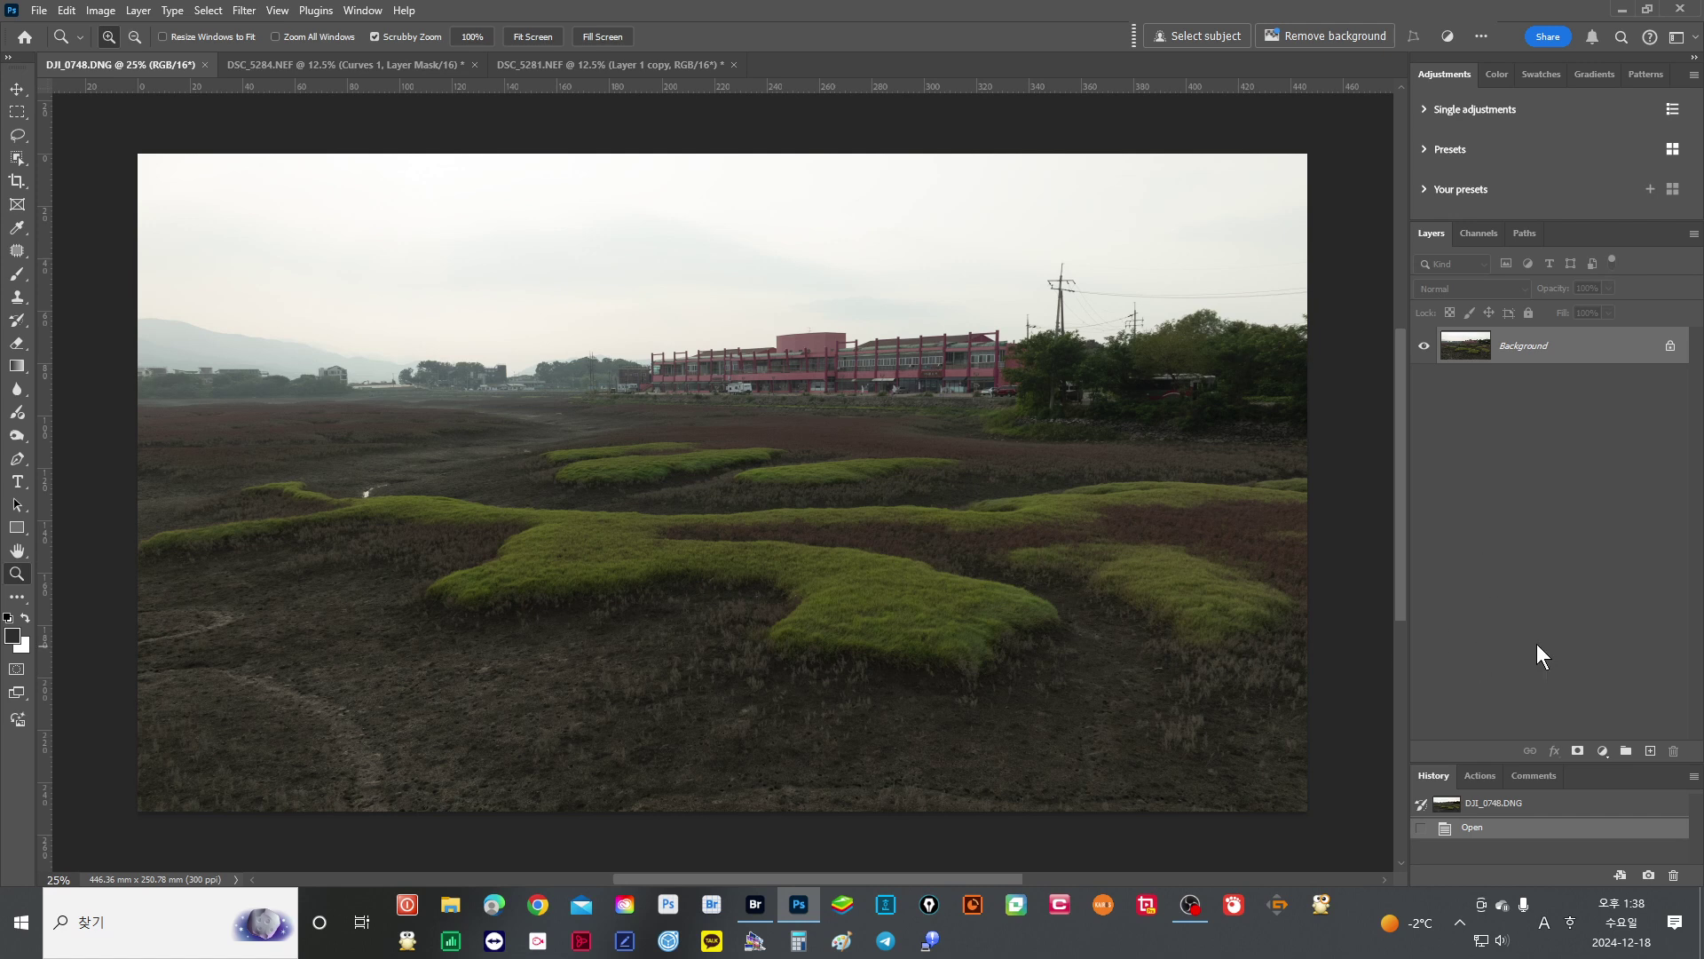
key(ctrl+alt+2)
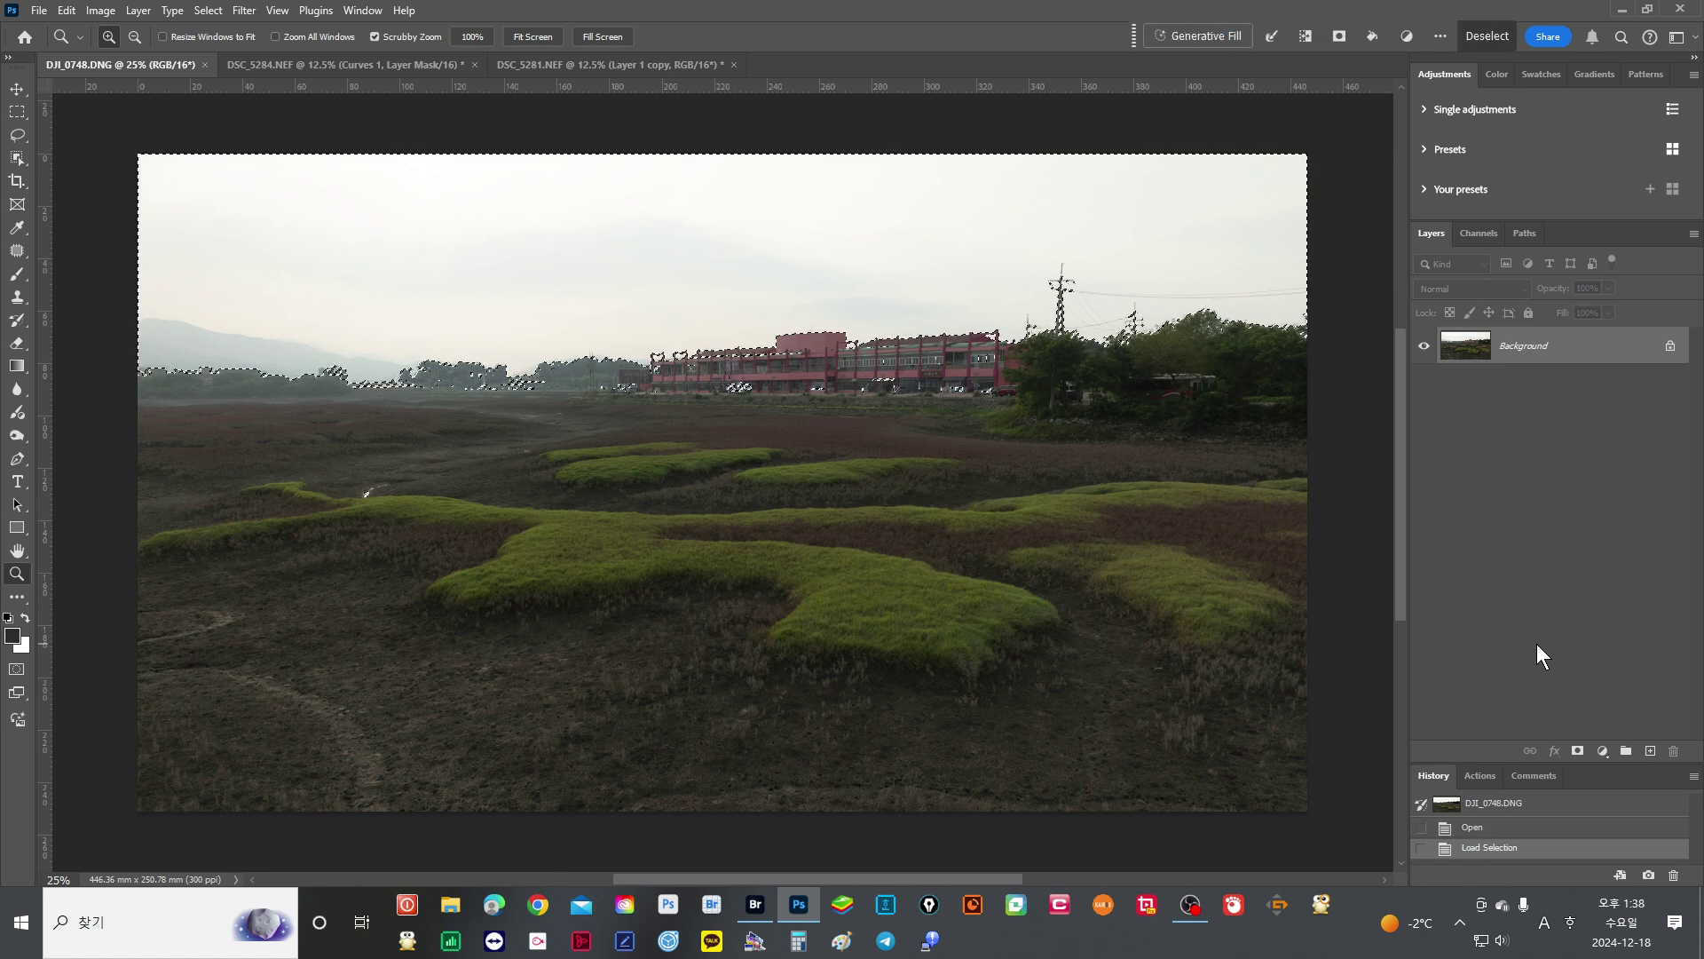
key(ctrl+shift+alt+2)
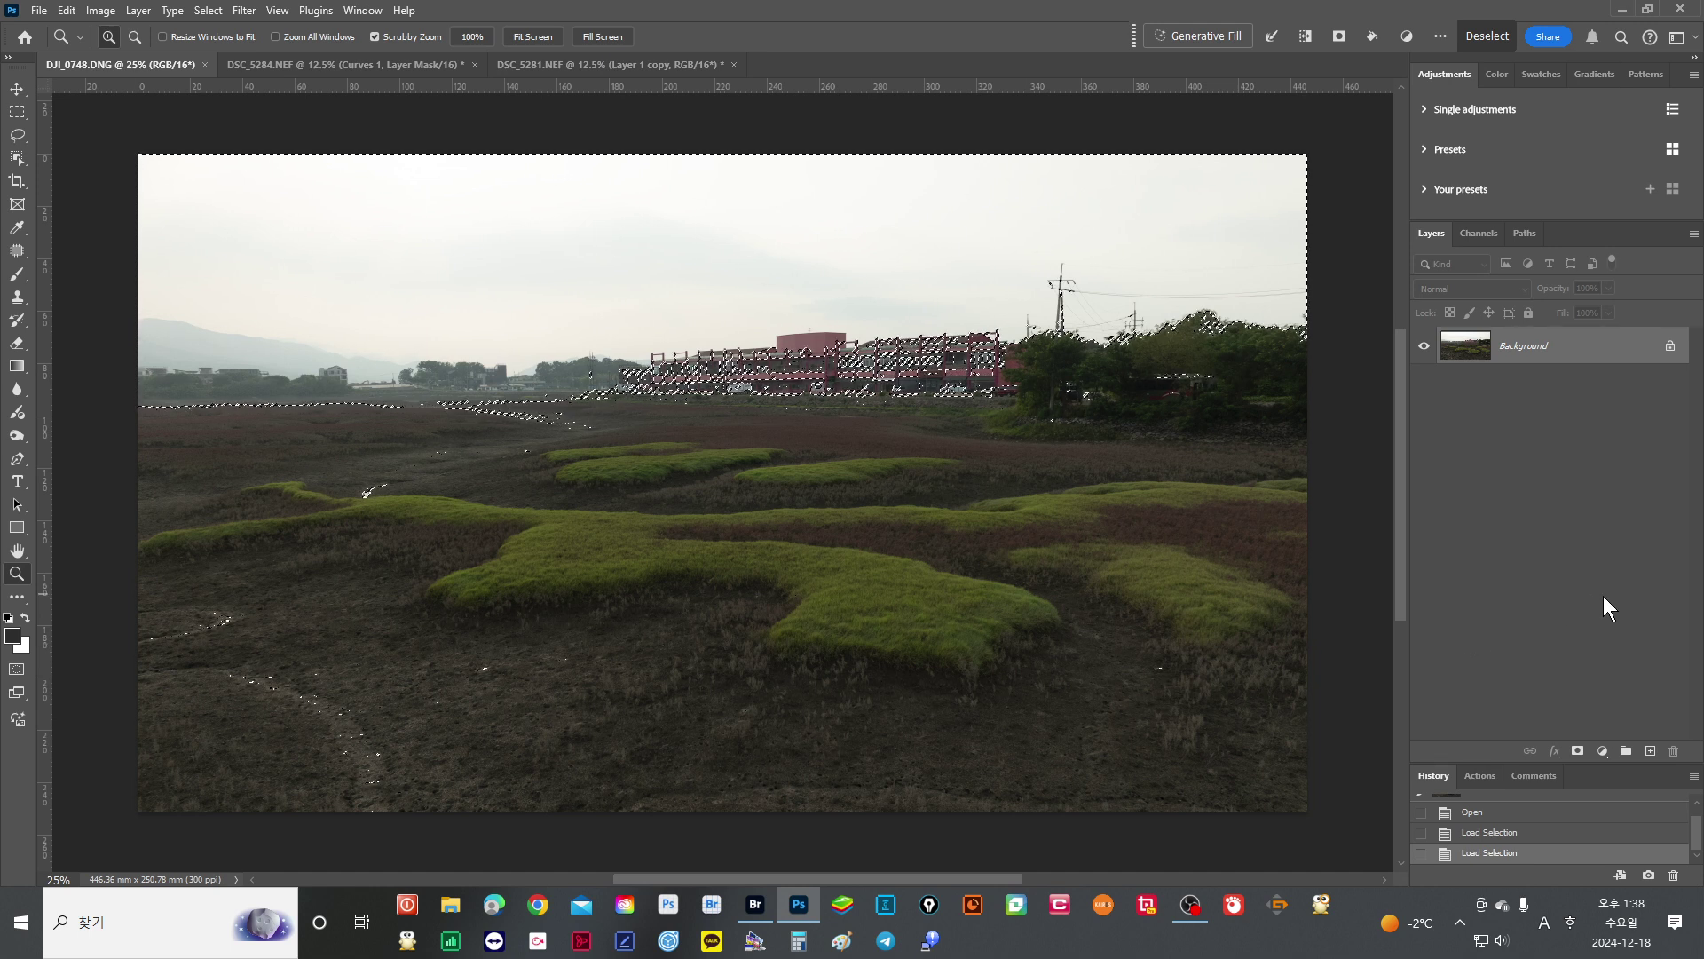
click(1602, 750)
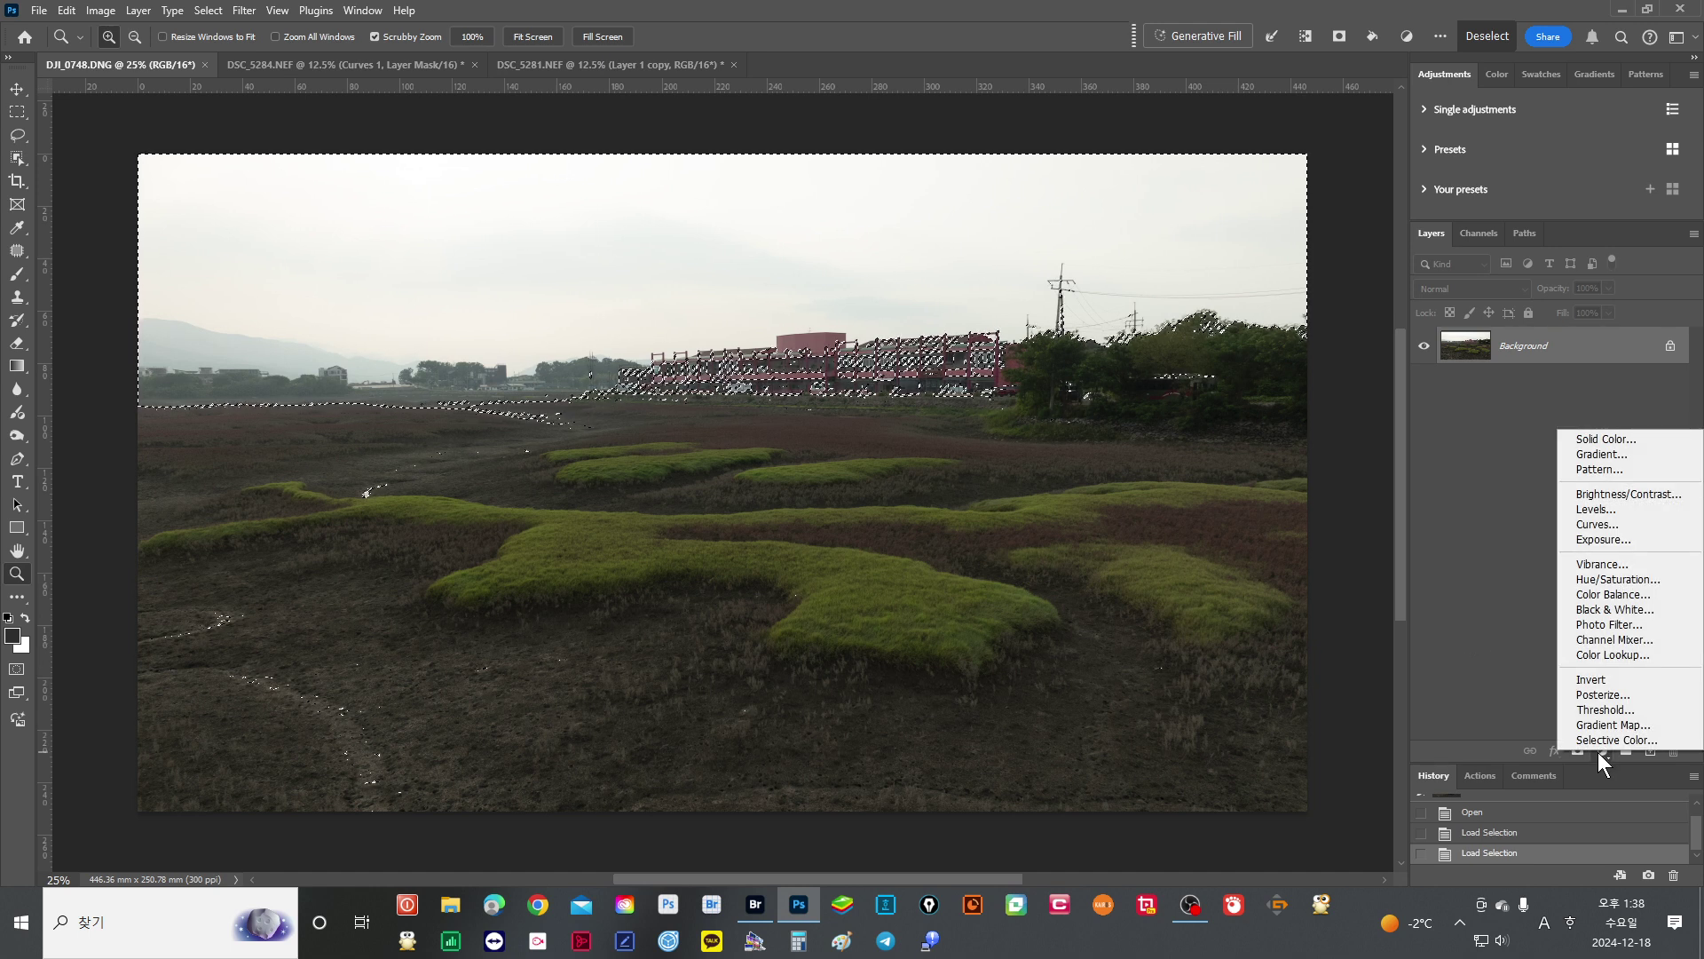
click(1618, 522)
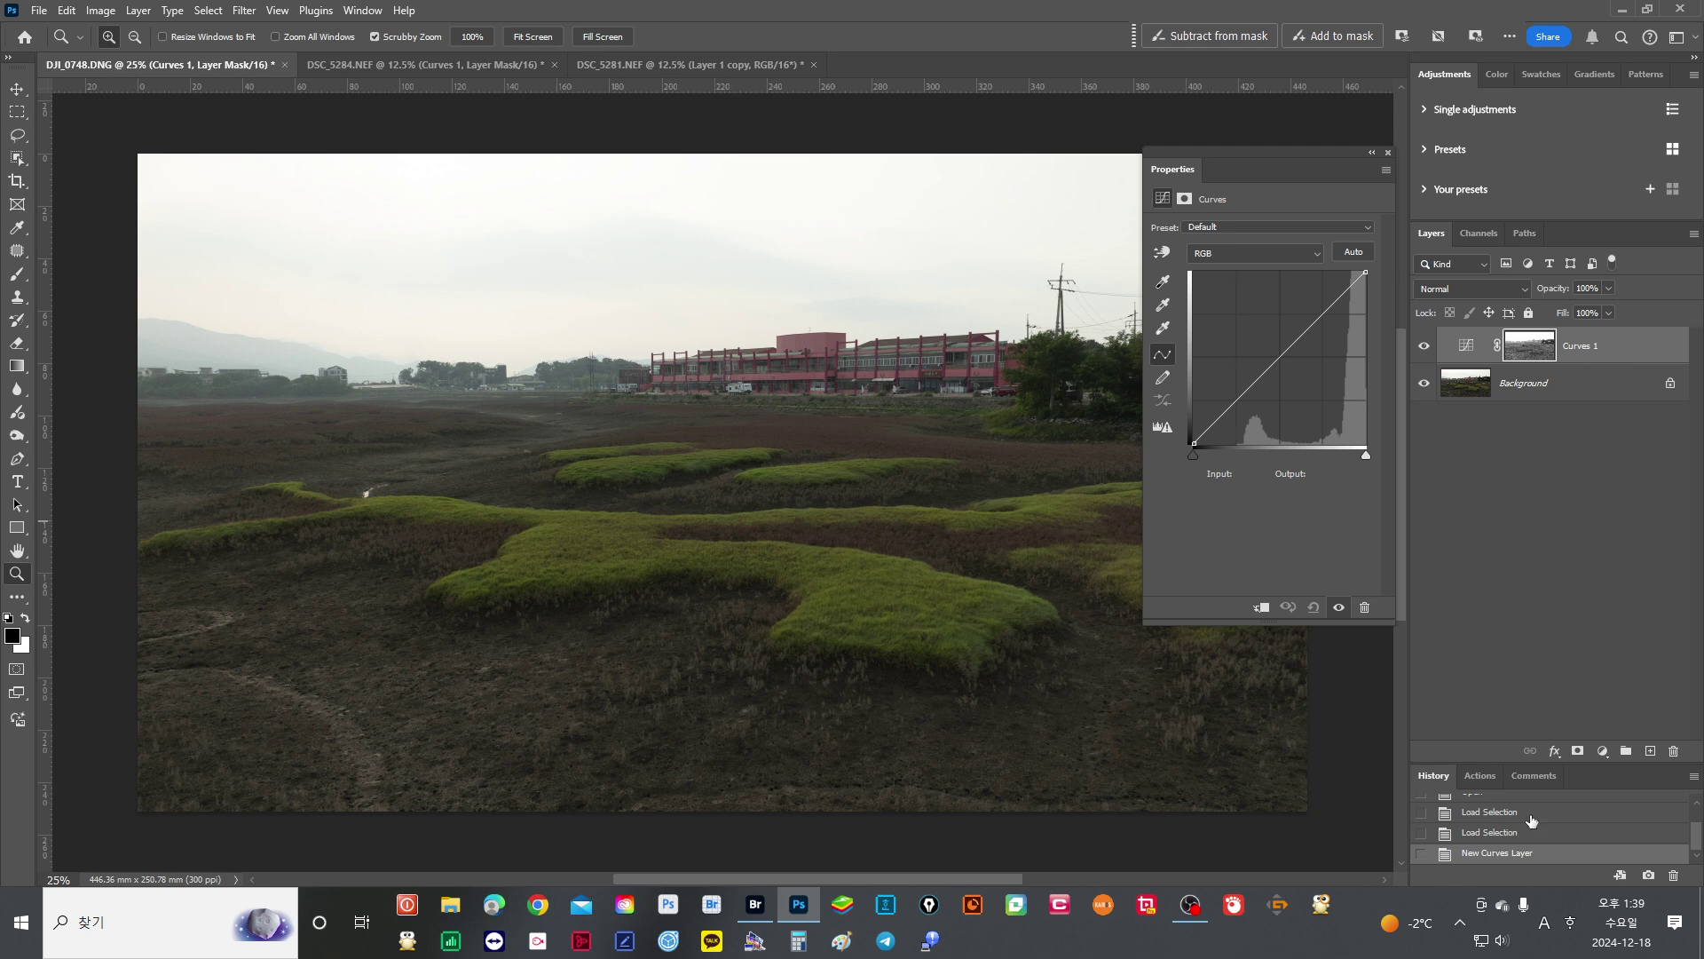
Add a Curves layer directly above Background, masked by the inverse of the once-widened RGB luminosity selection, and view its mask.
click(1489, 398)
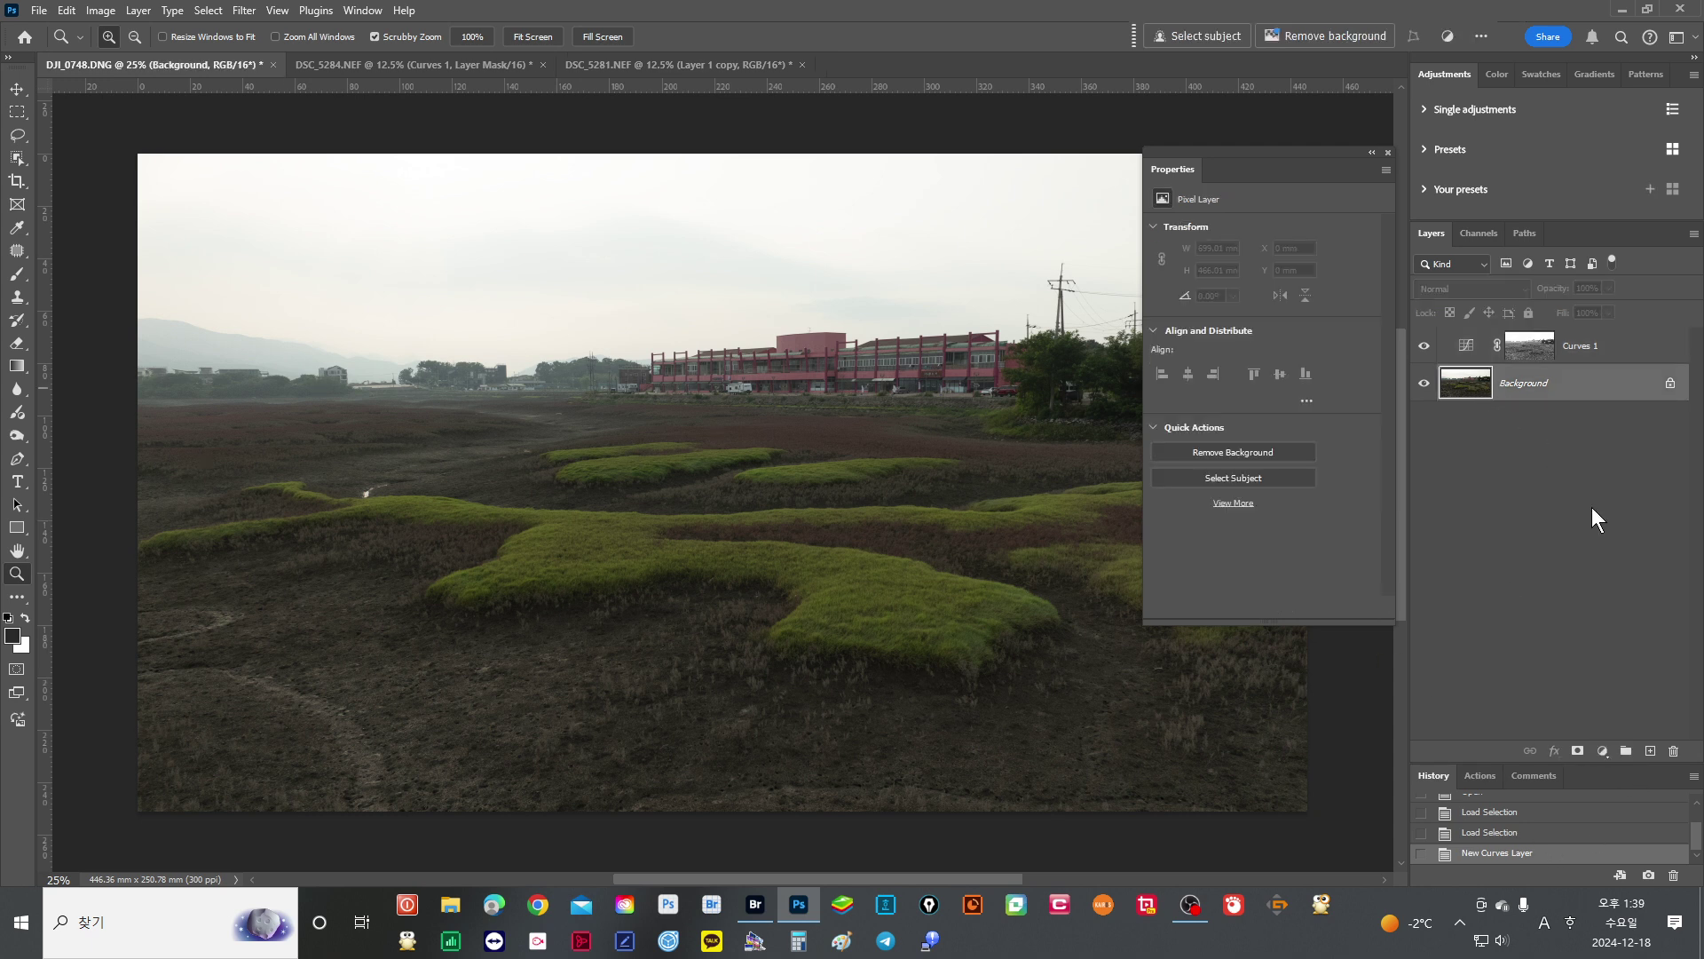
key(ctrl+alt+2)
key(ctrl+alt+2)
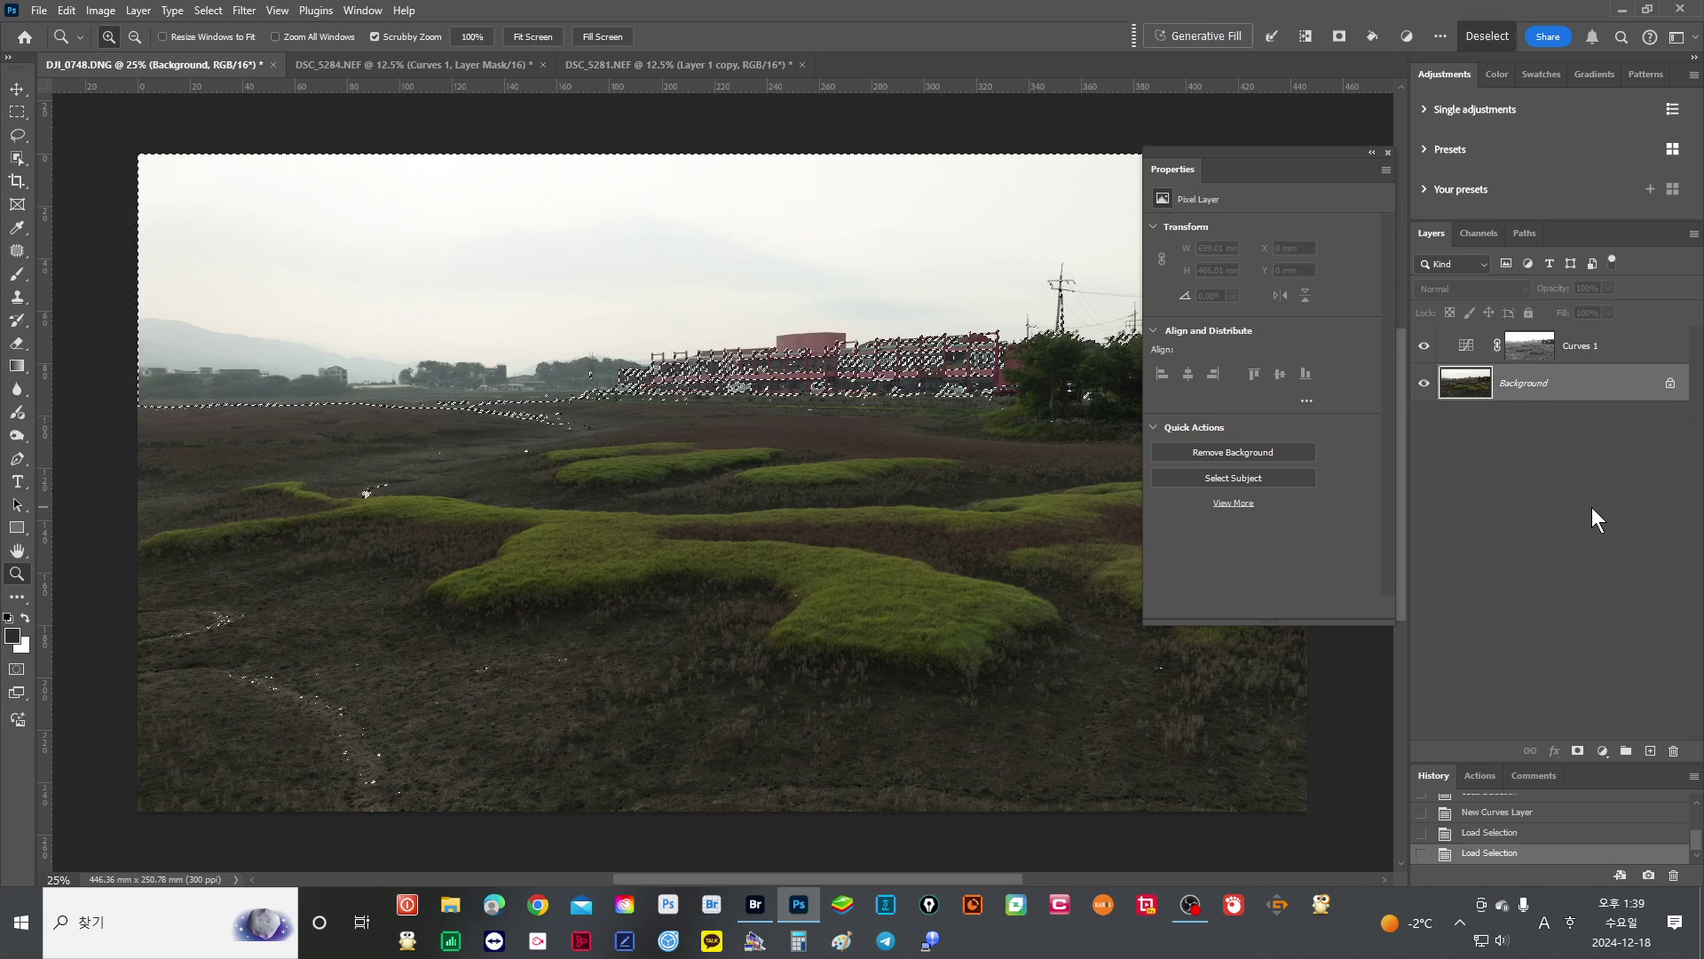
key(ctrl+shift+i)
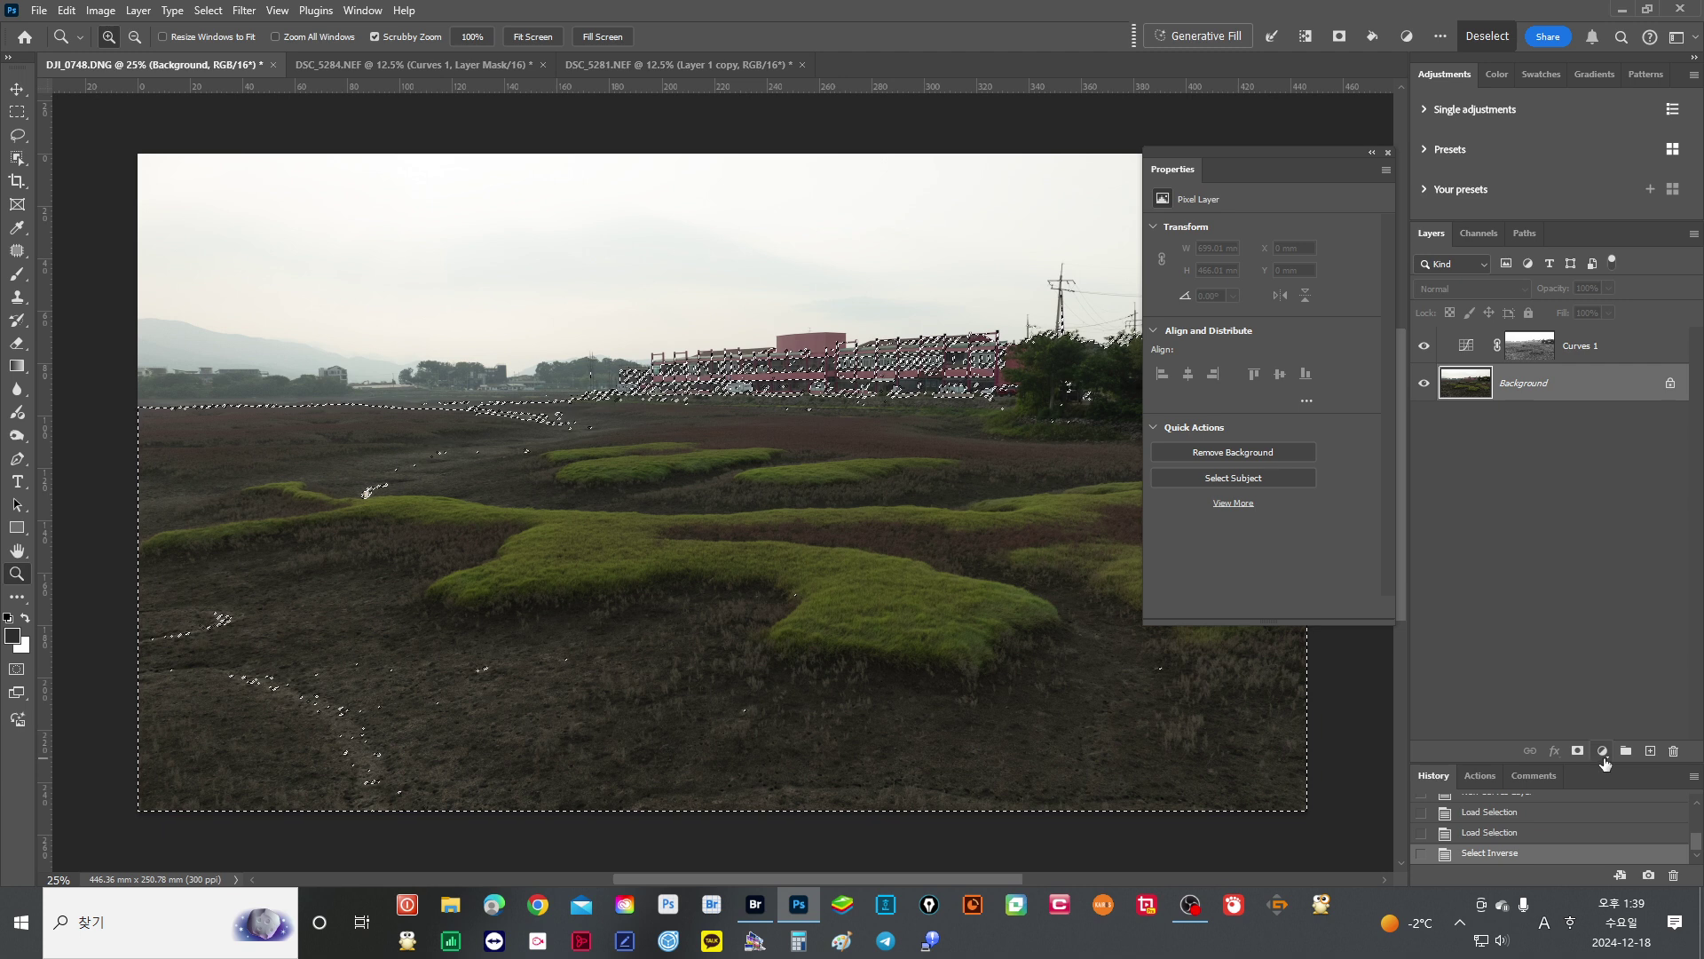
click(1603, 753)
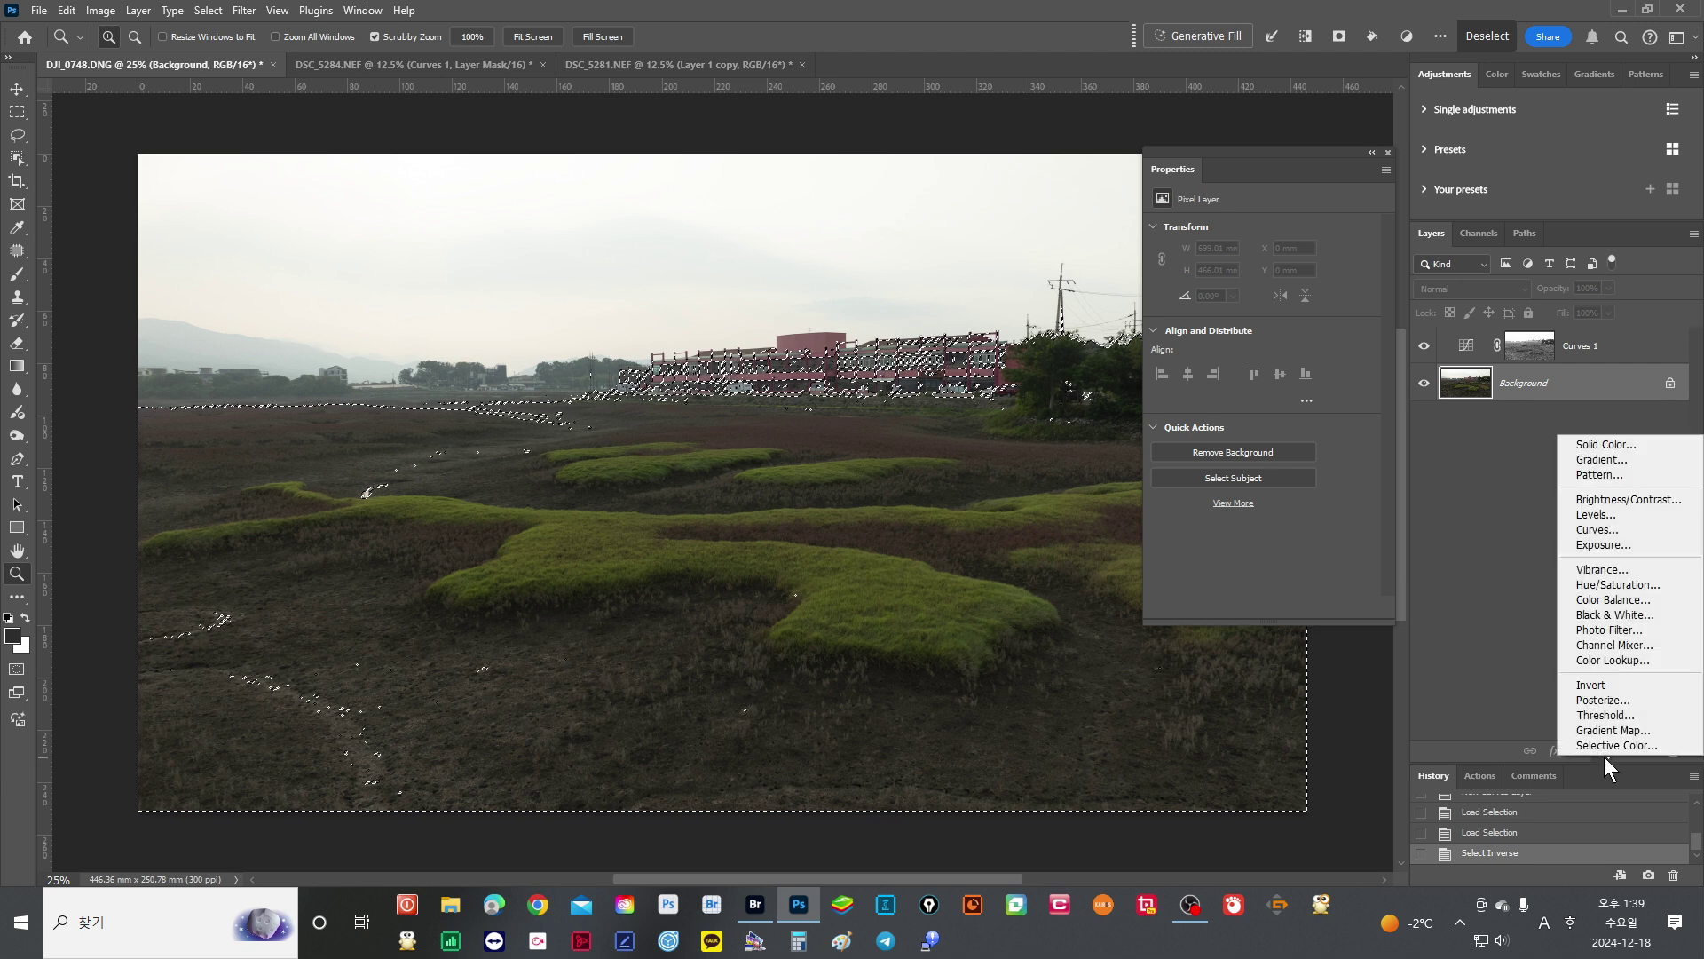
click(1620, 530)
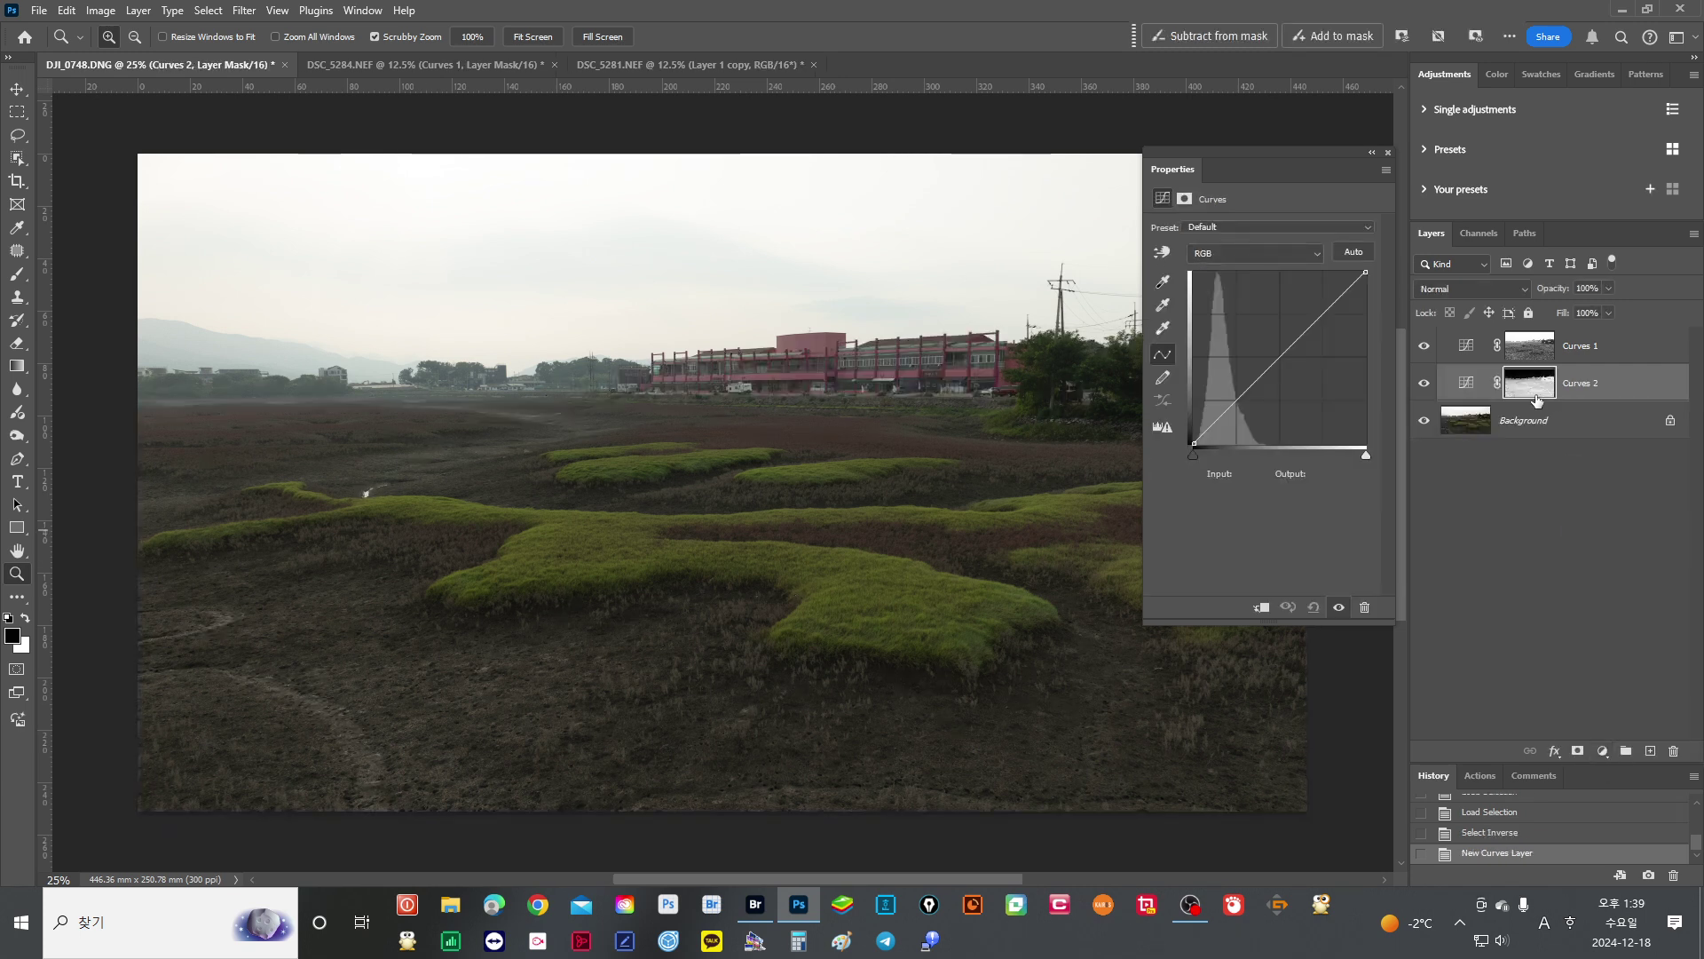
alt+click(1536, 395)
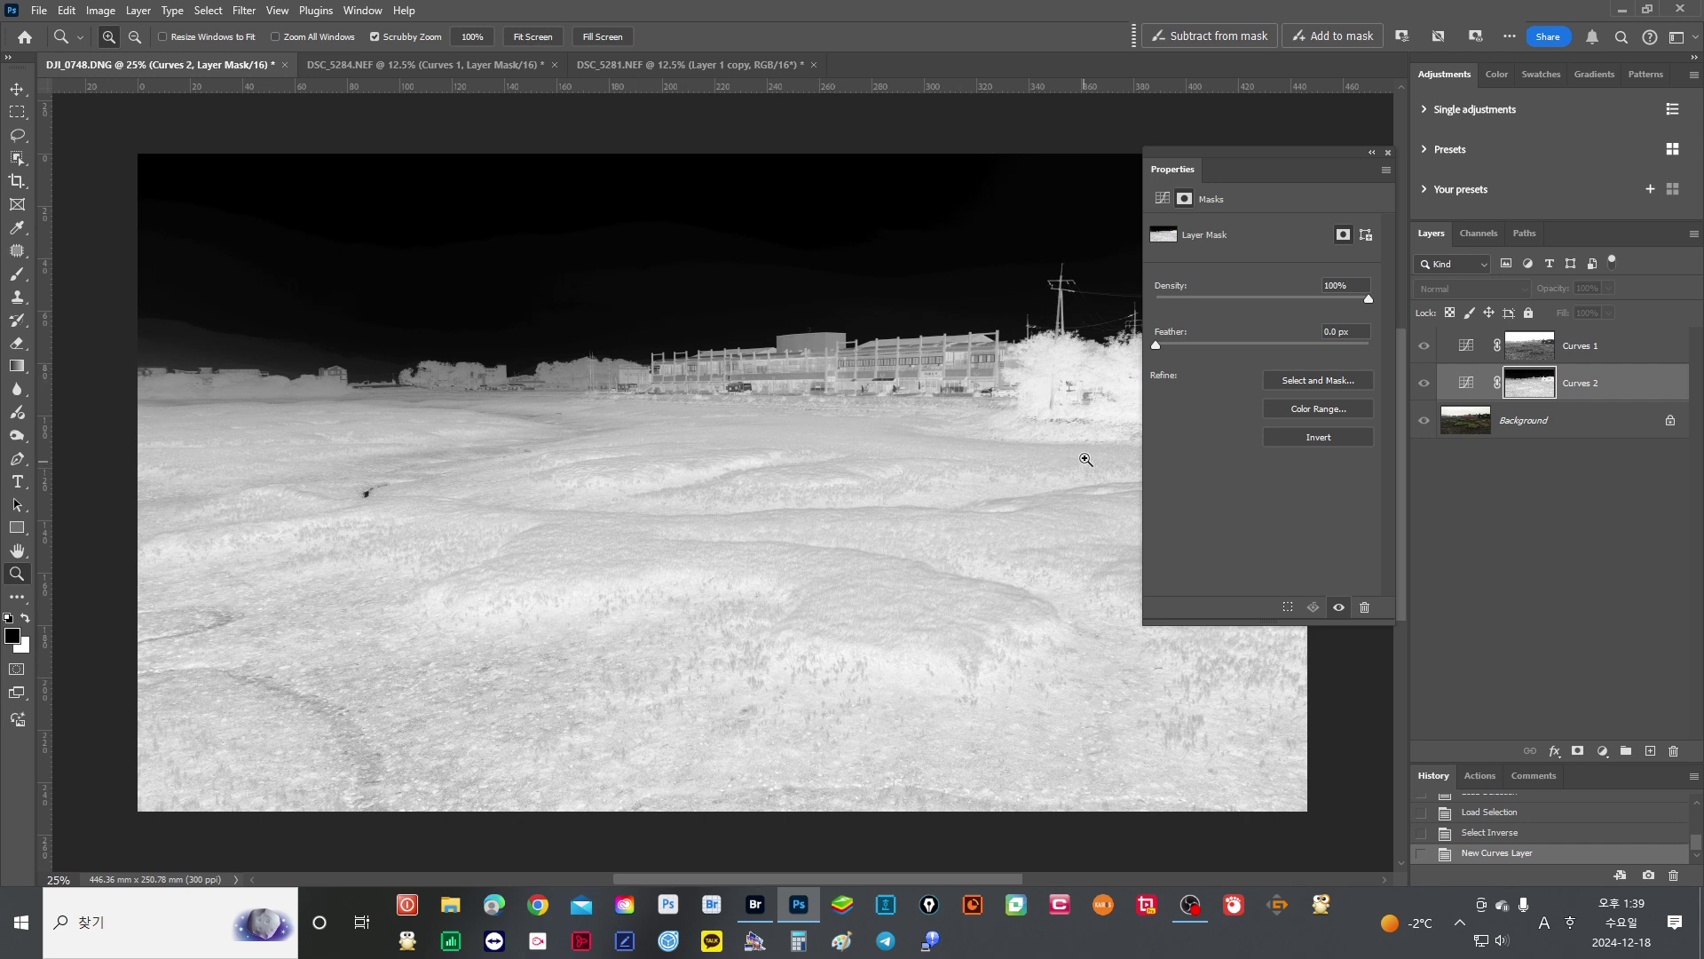
click(1388, 153)
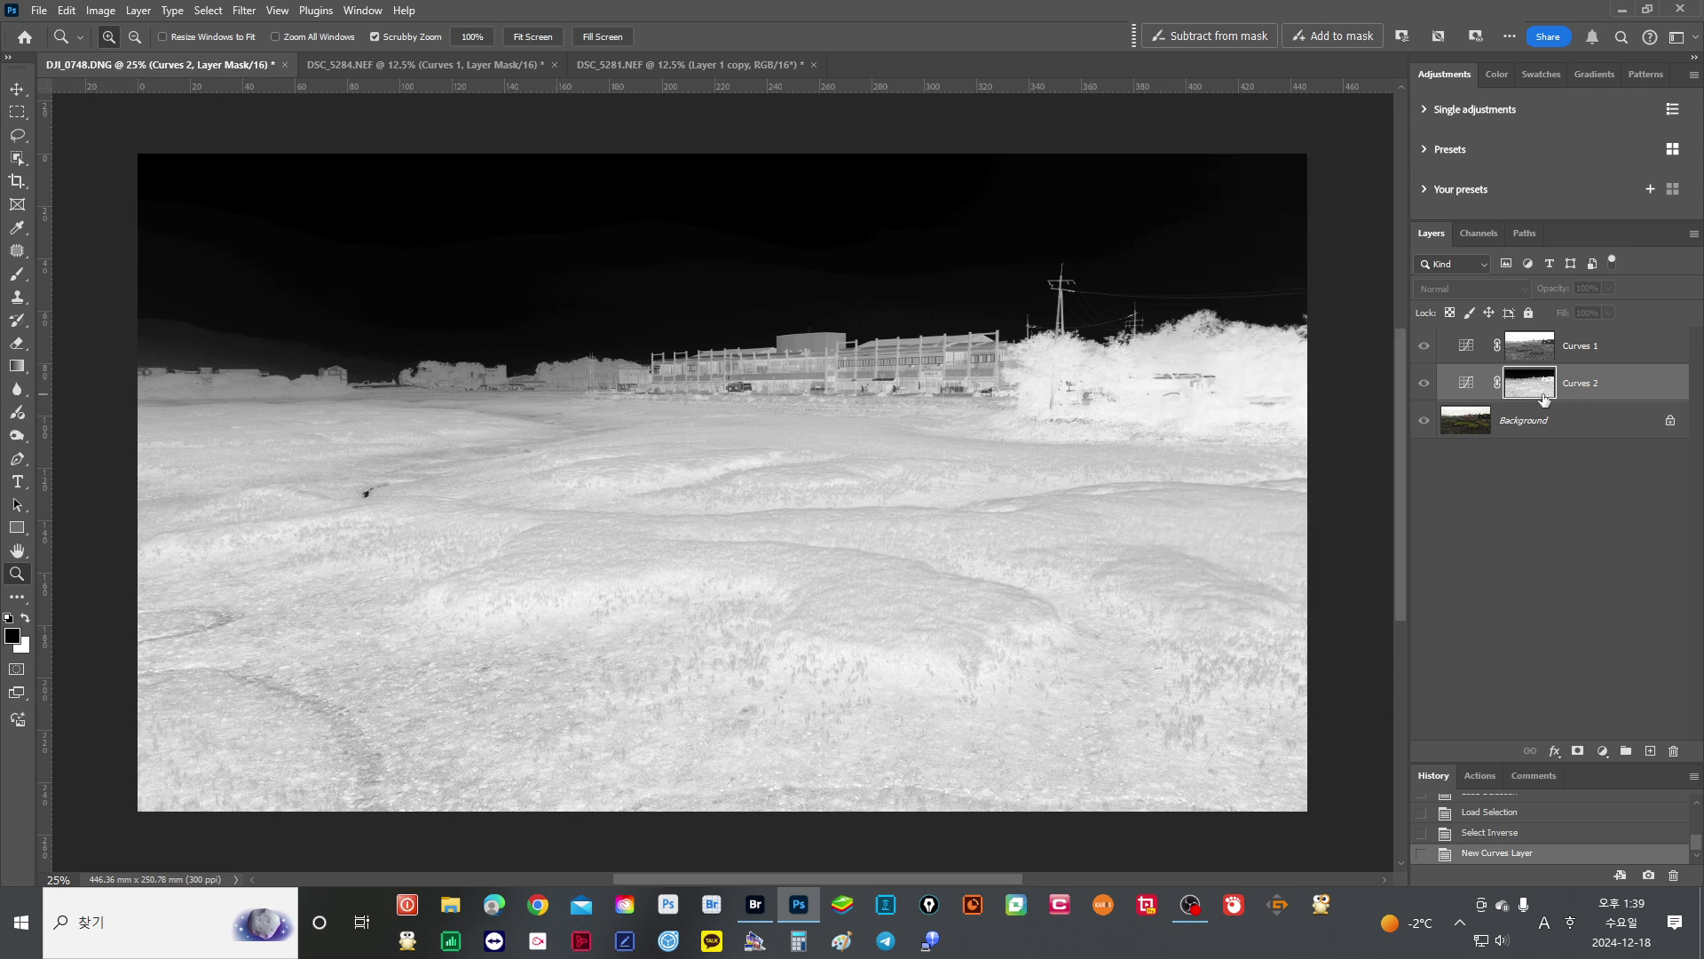
Brighten the land with the lower Curves layer, placing curve points at input 102, output 147 and input 51, output 86.
click(1469, 384)
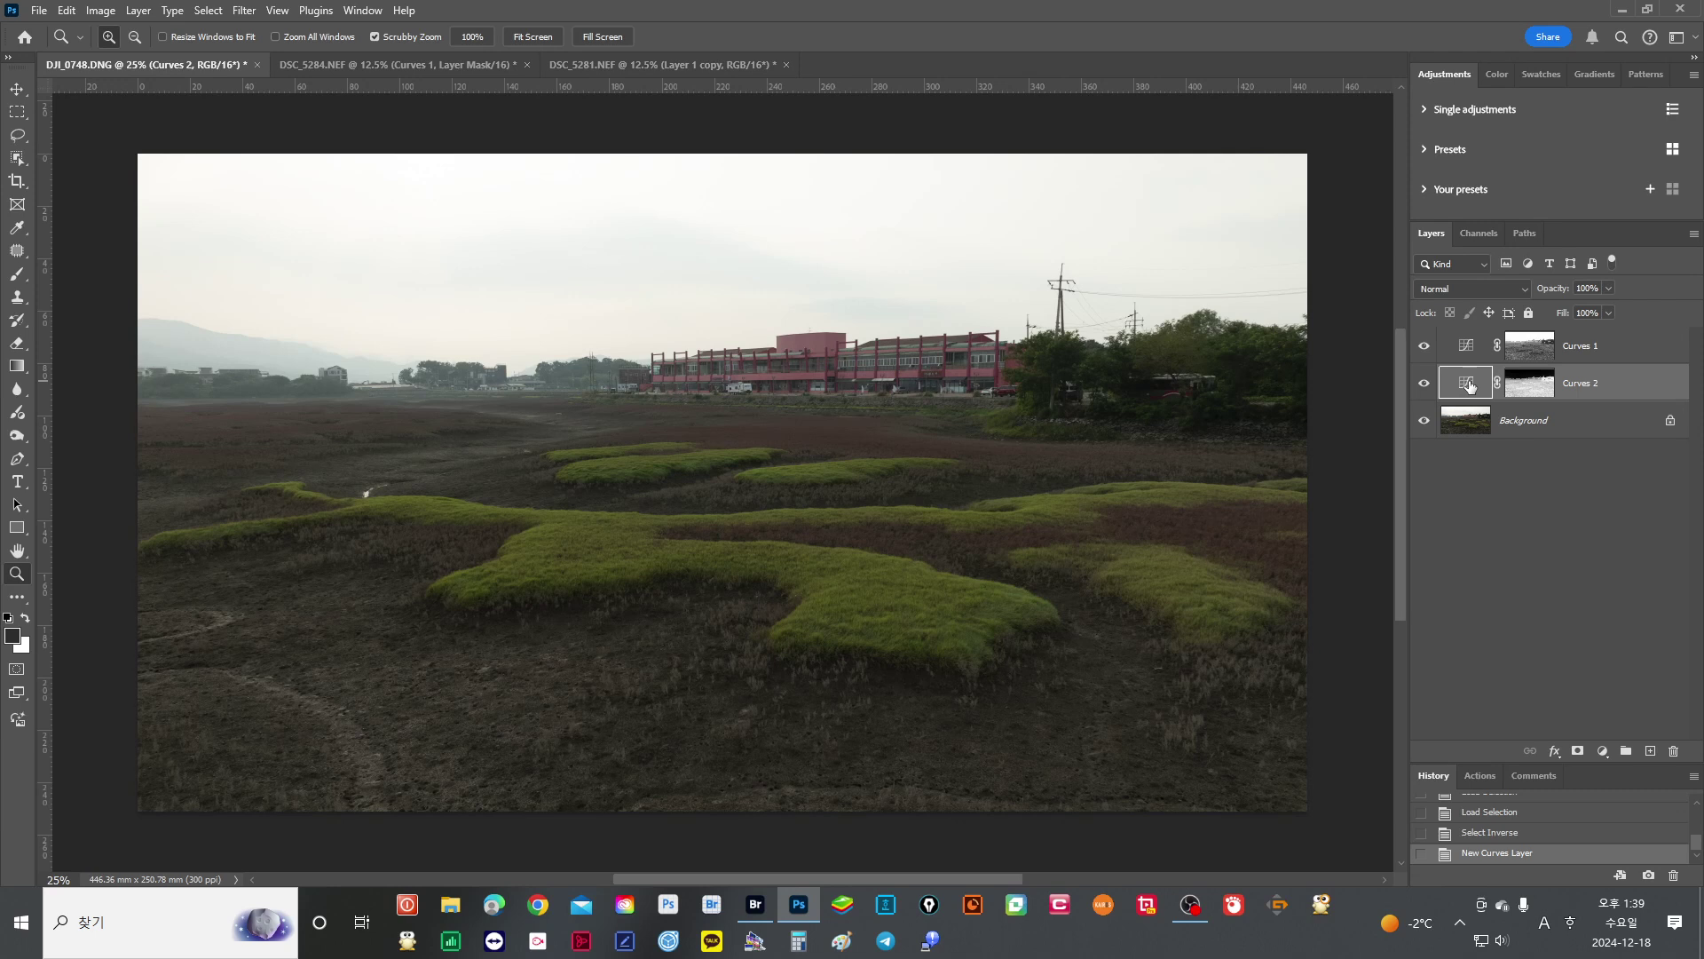
double_click(1469, 383)
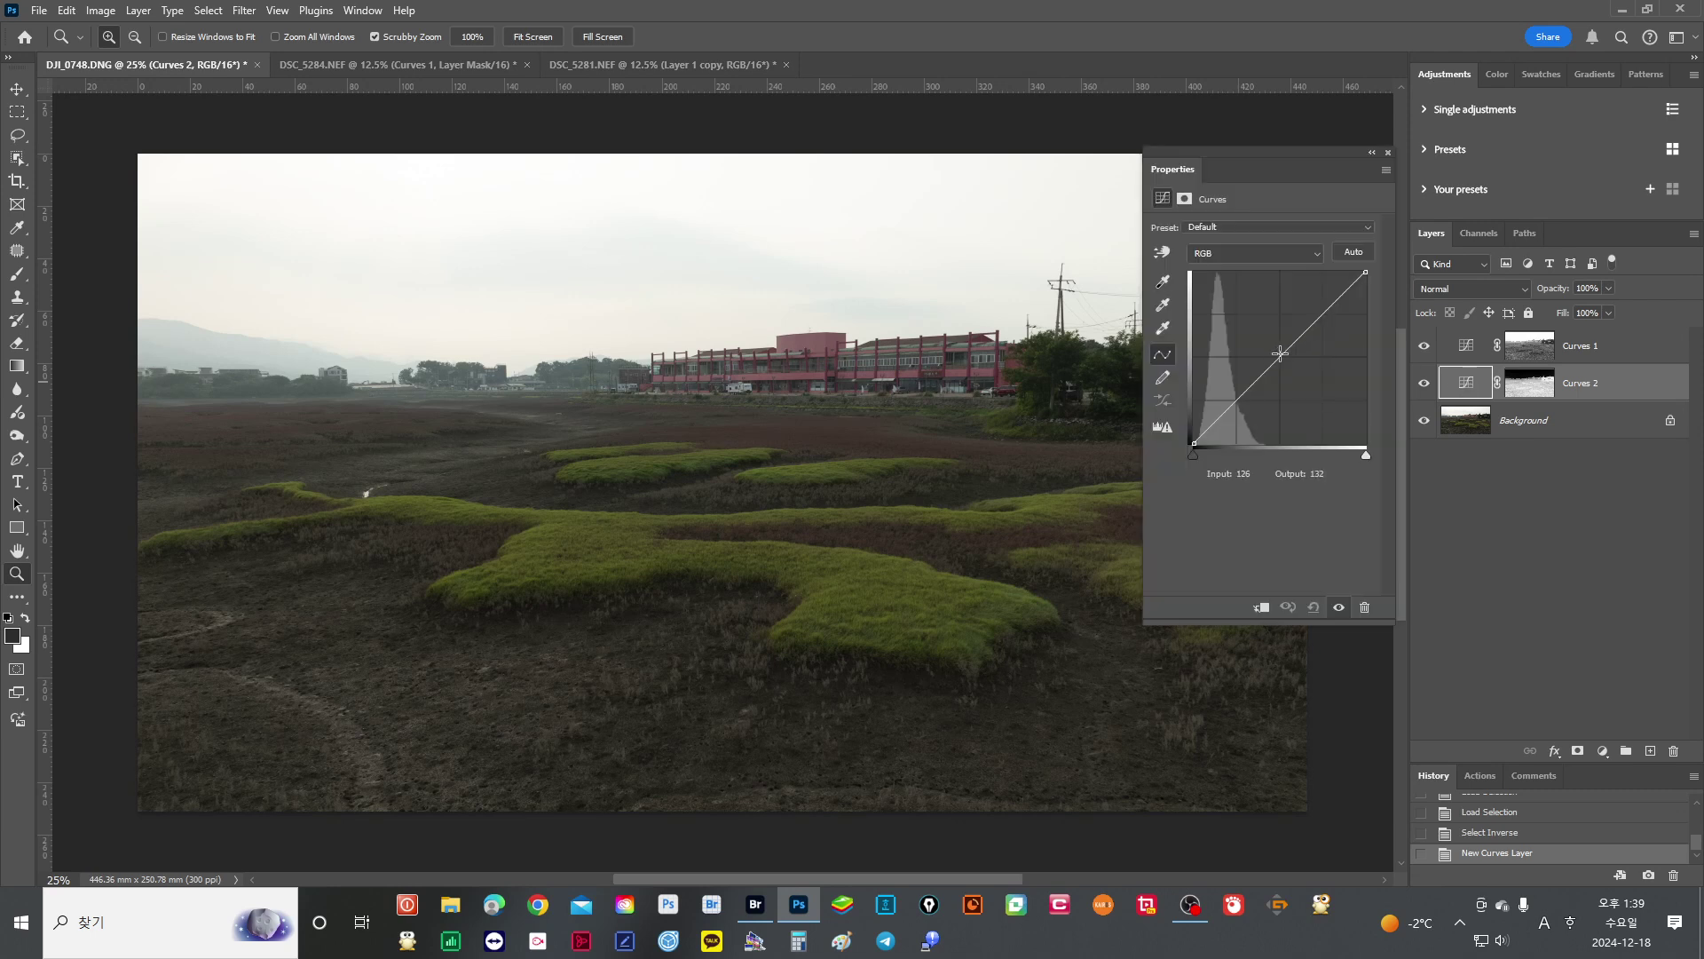
click(1277, 356)
drag(1277, 355, 1262, 345)
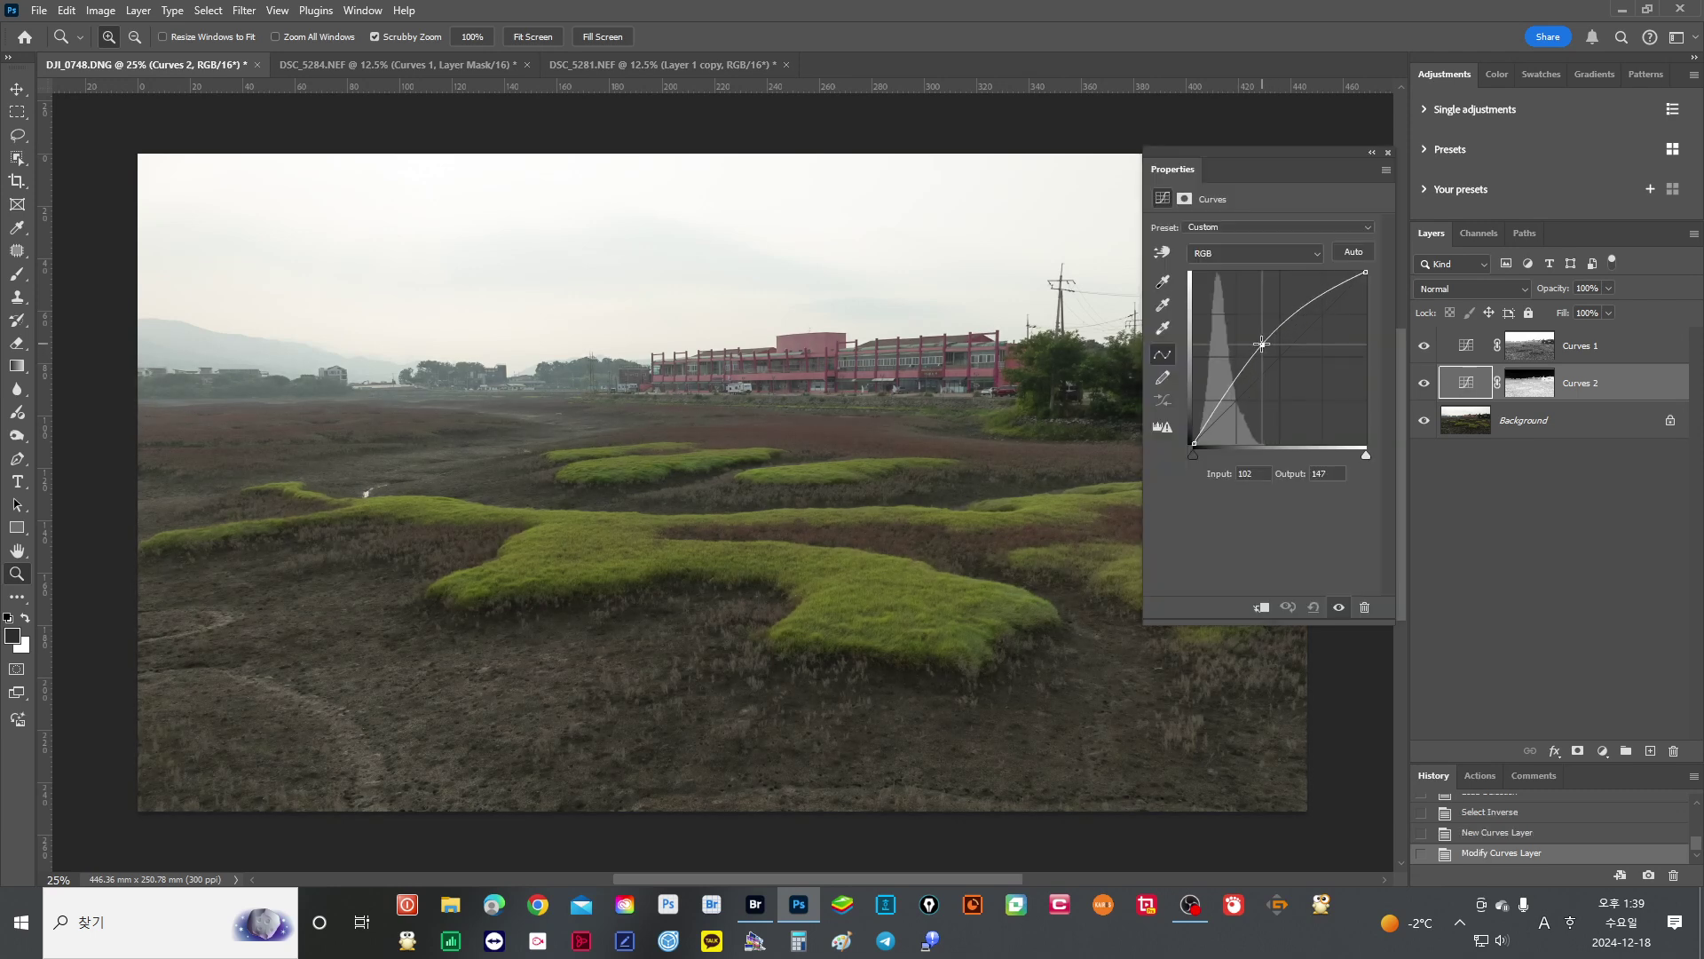
click(1229, 385)
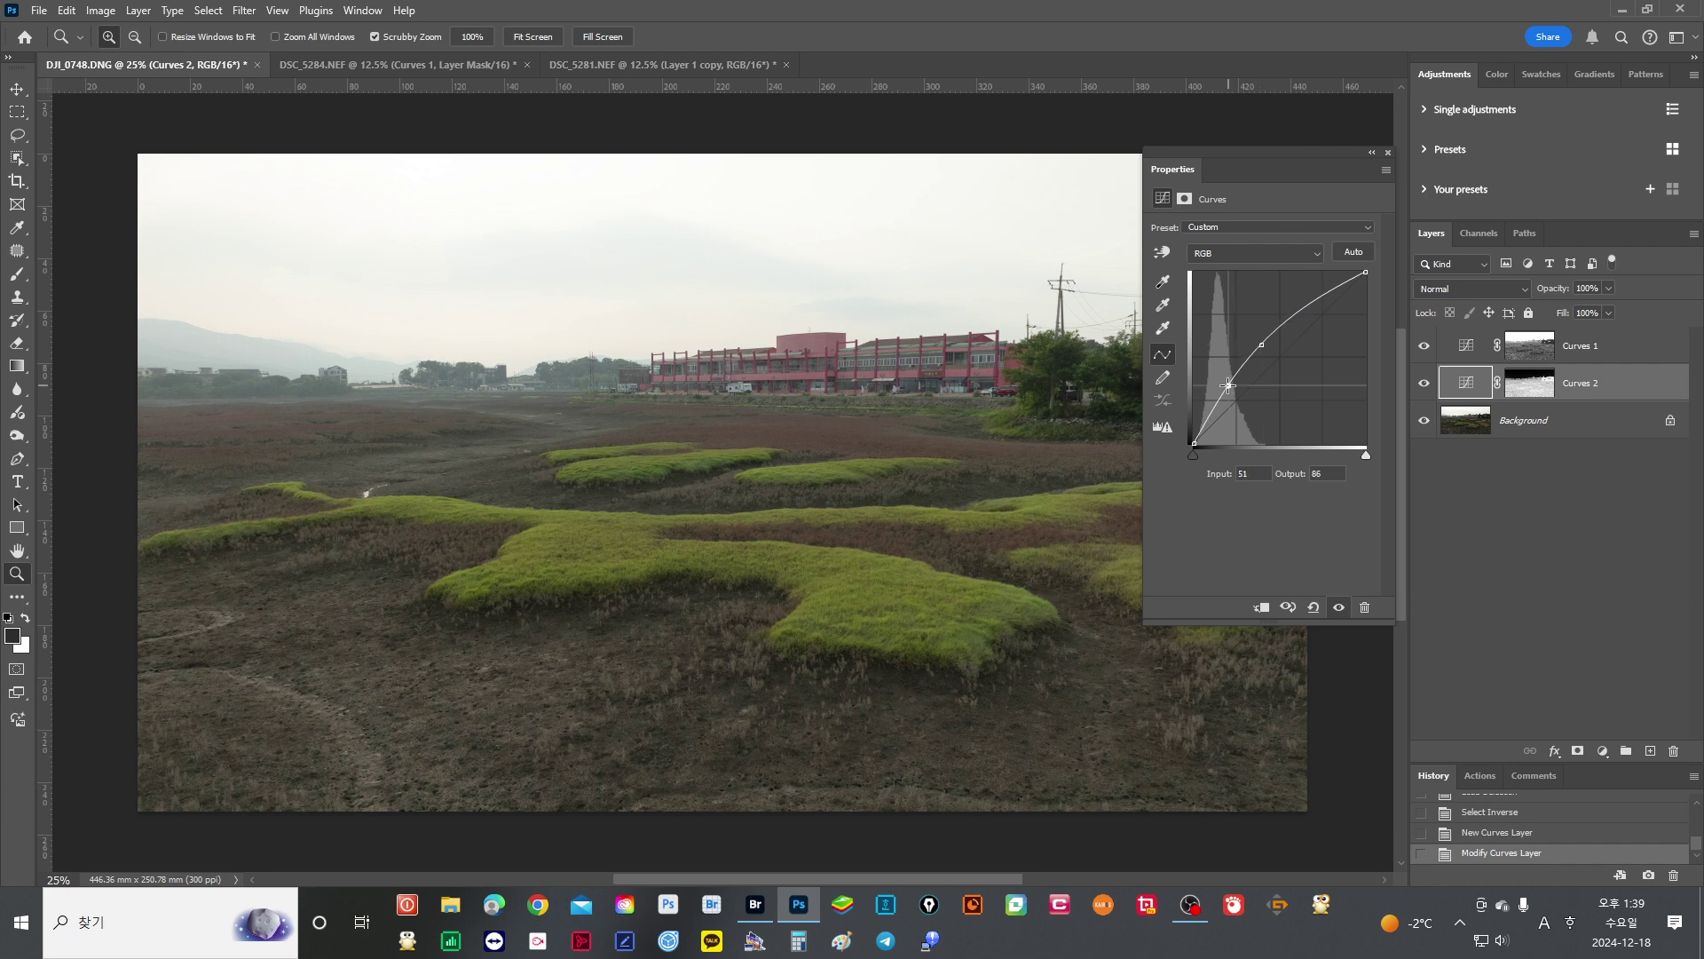
click(1388, 153)
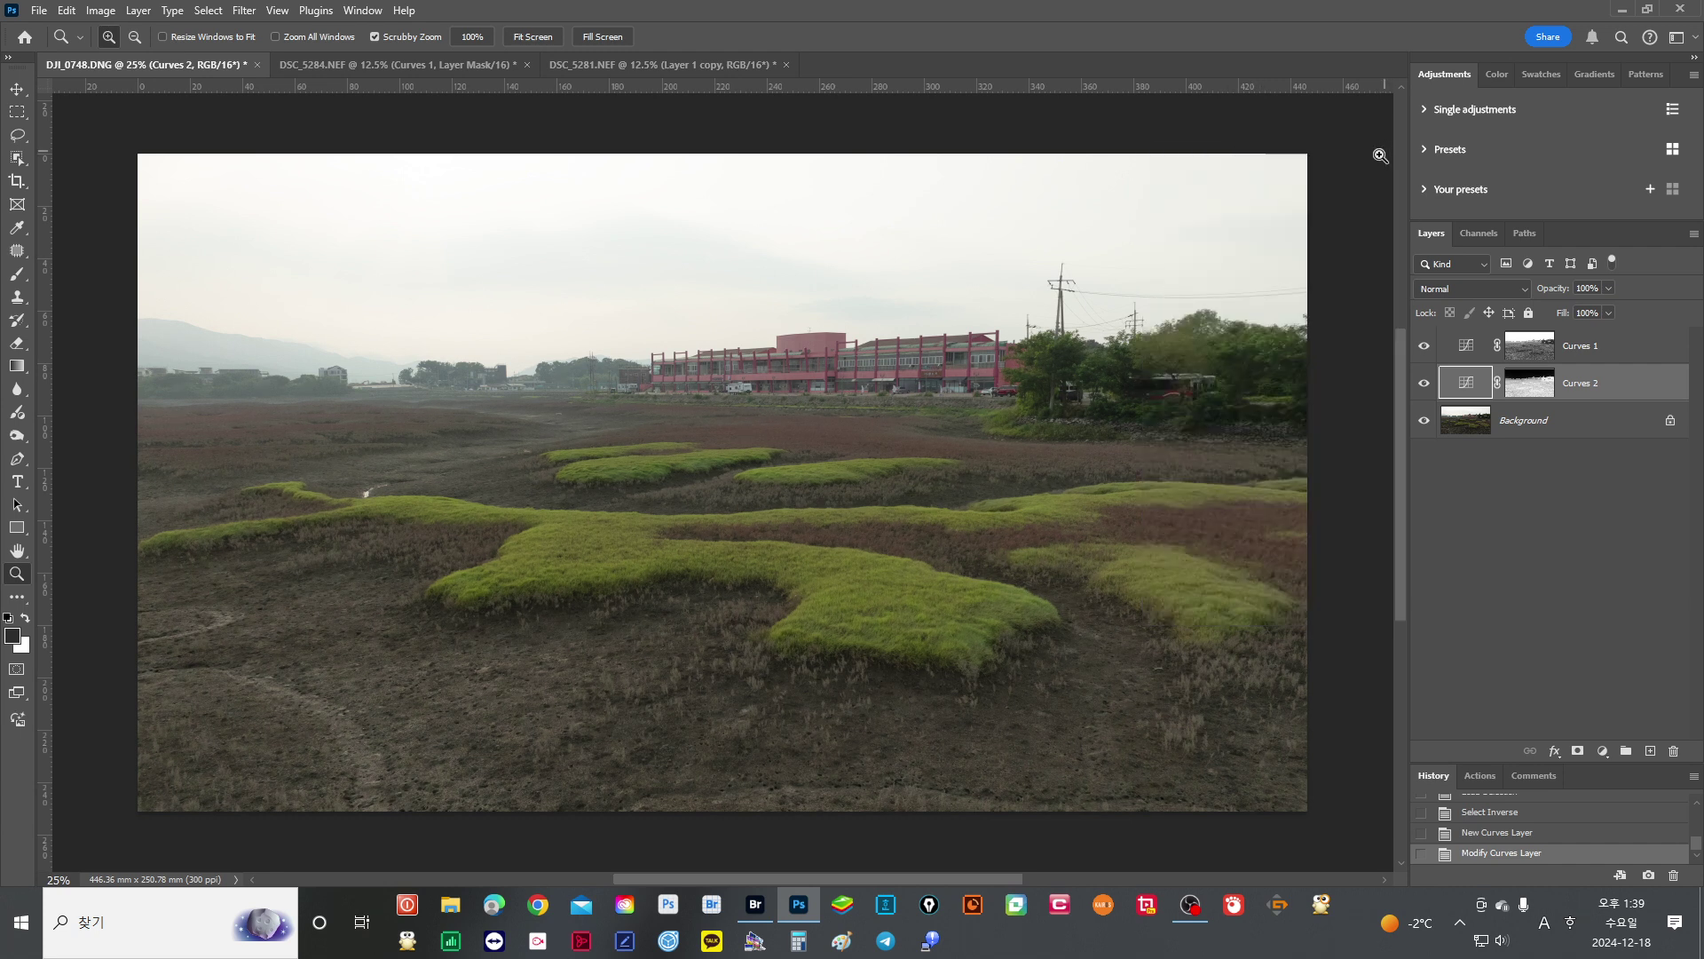
Darken the sky with the upper Curves layer, placing a curve point at input 144, output 107.
double_click(1466, 349)
click(1290, 348)
drag(1290, 348, 1297, 368)
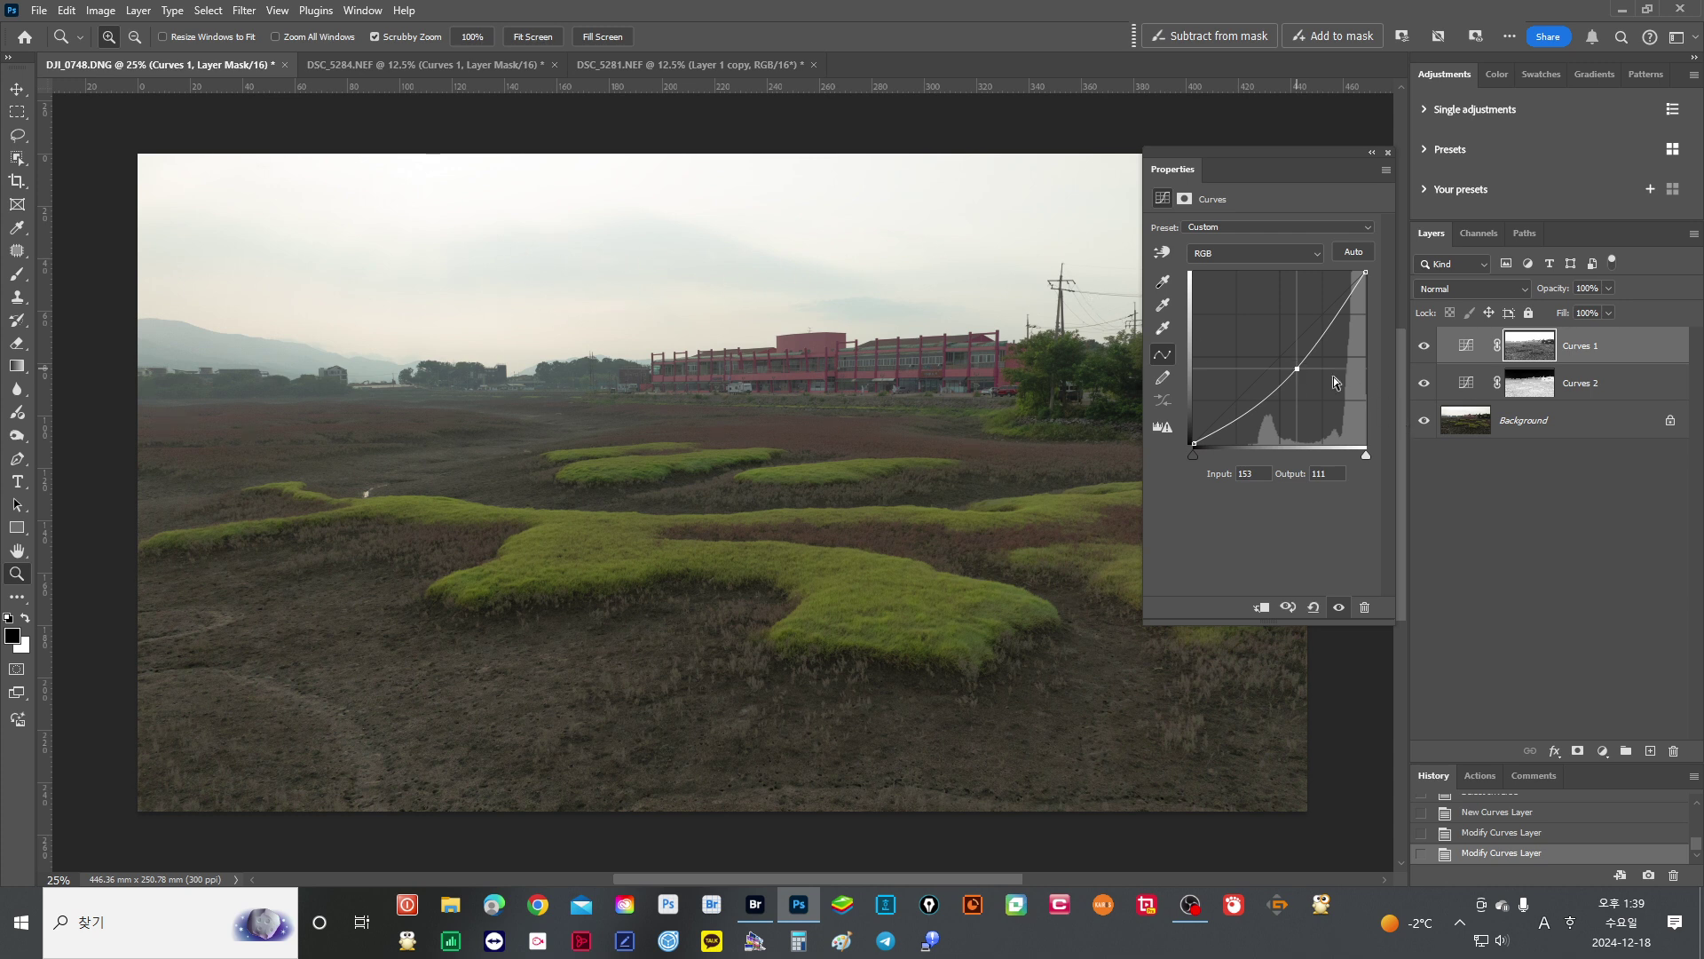
drag(1293, 367, 1291, 371)
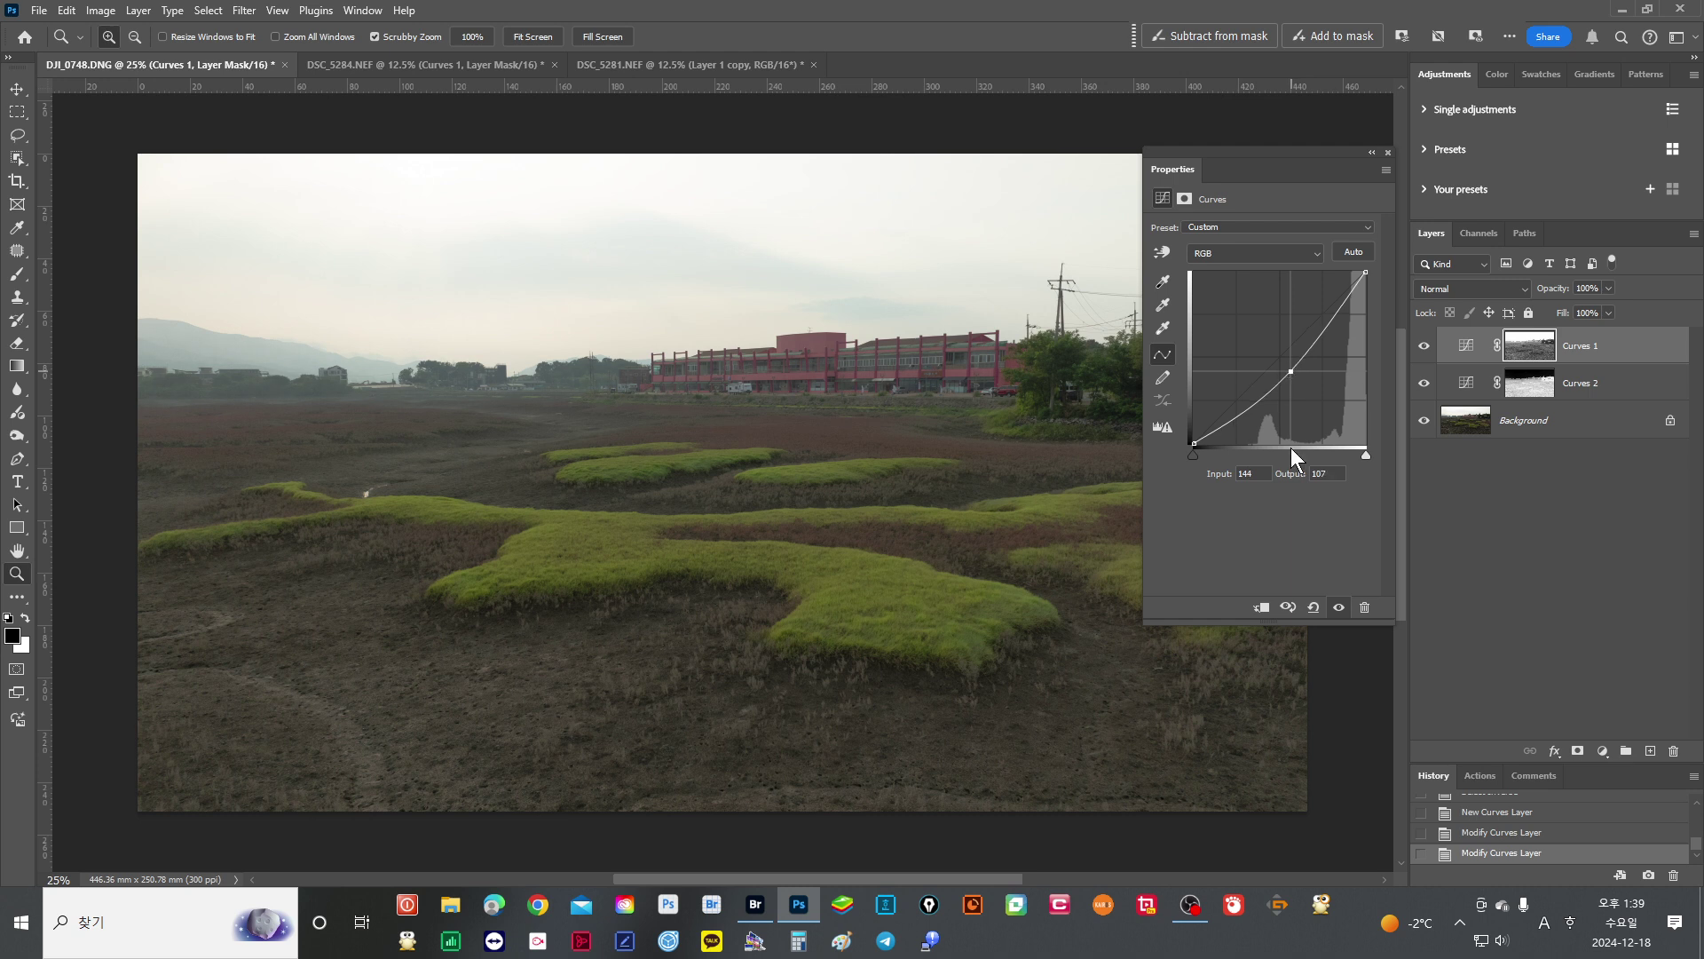
click(1389, 152)
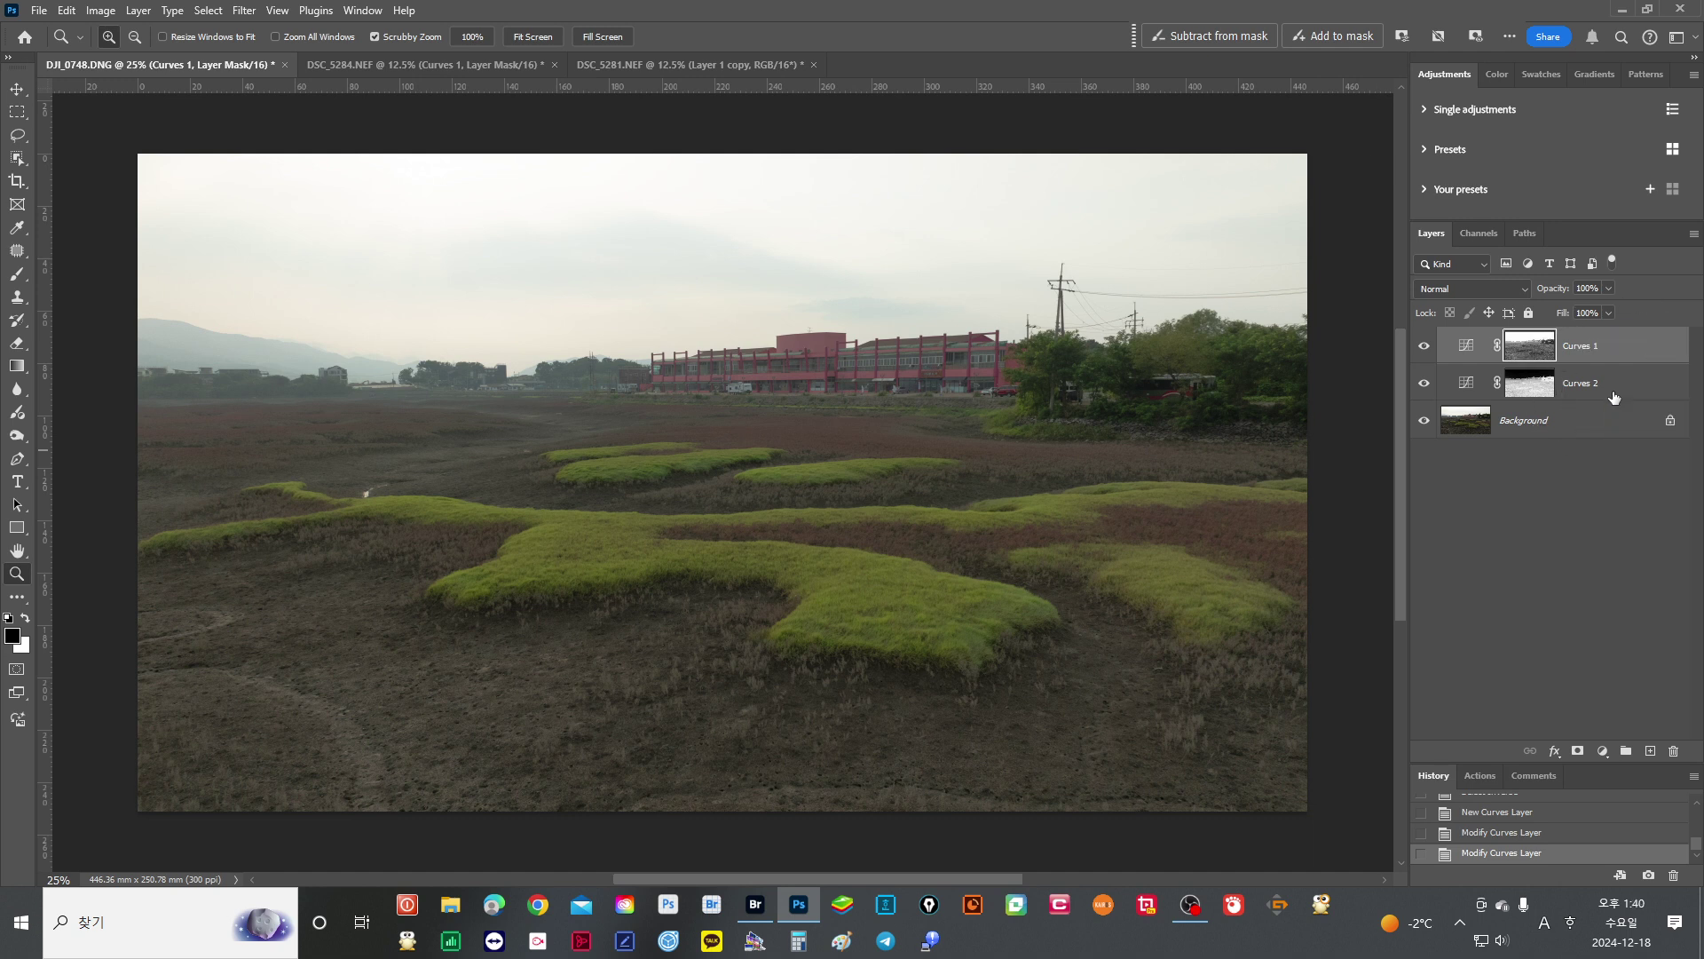
Group the two Curves layers and compare the image with the group hidden and shown.
shift+click(1613, 397)
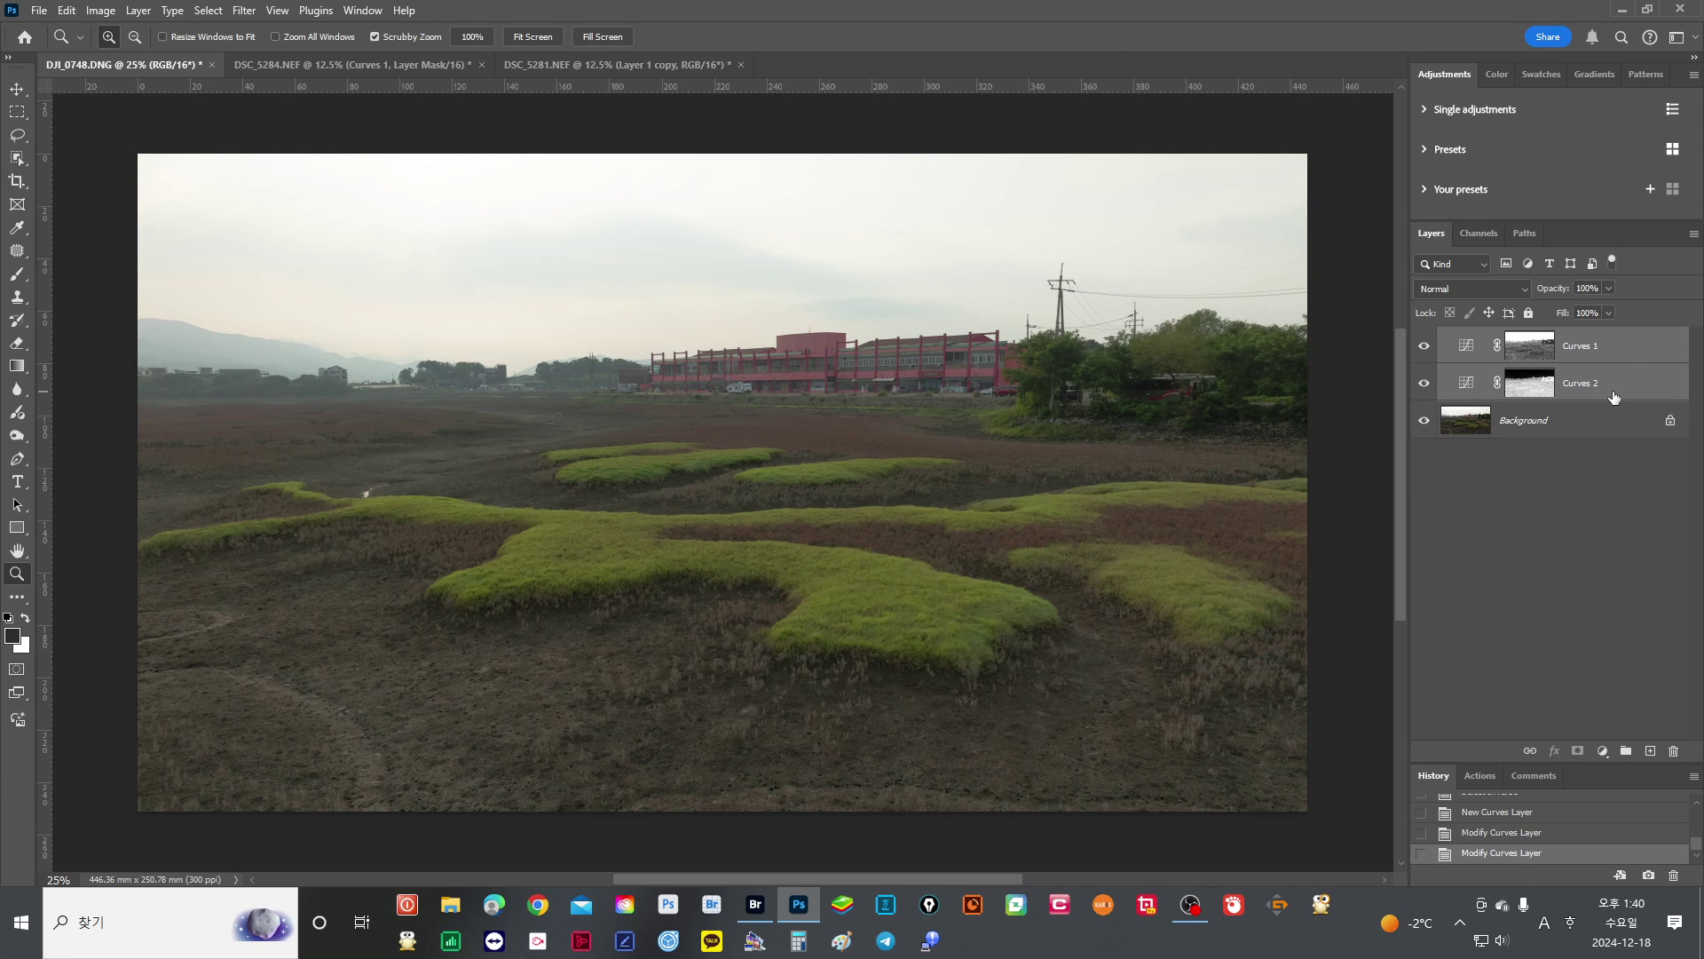
key(ctrl+g)
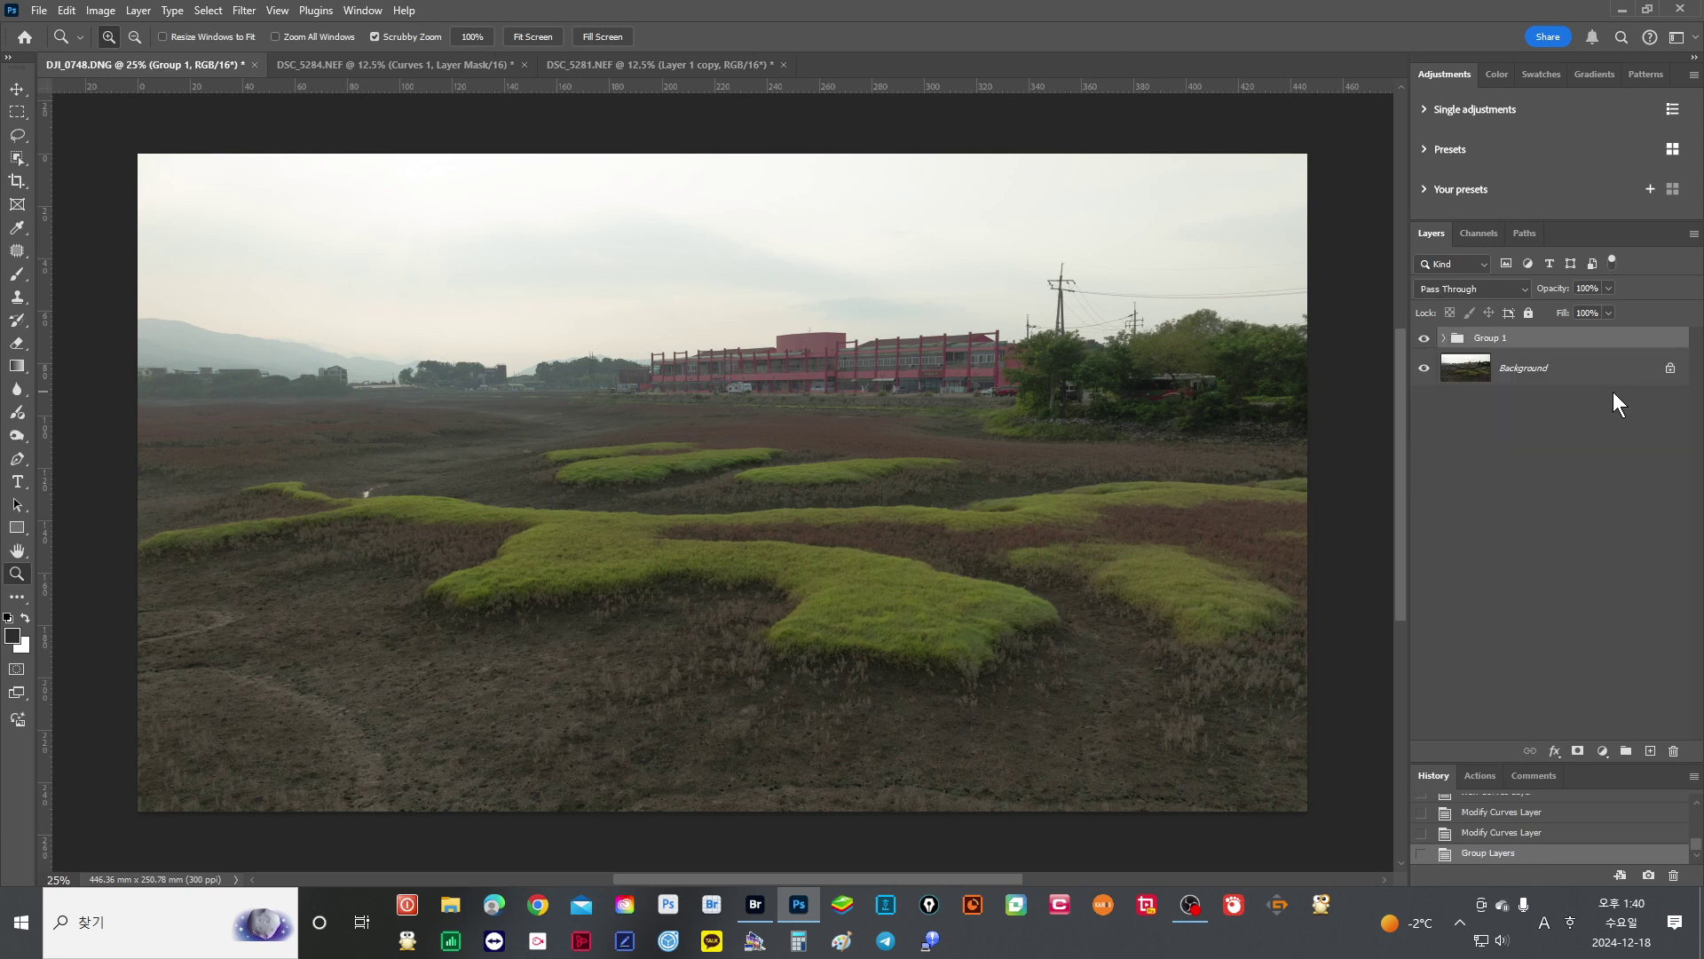
click(1426, 340)
click(1426, 340)
Try duplicating the Curves group to strengthen its effect, and undo the duplication.
key(ctrl+j)
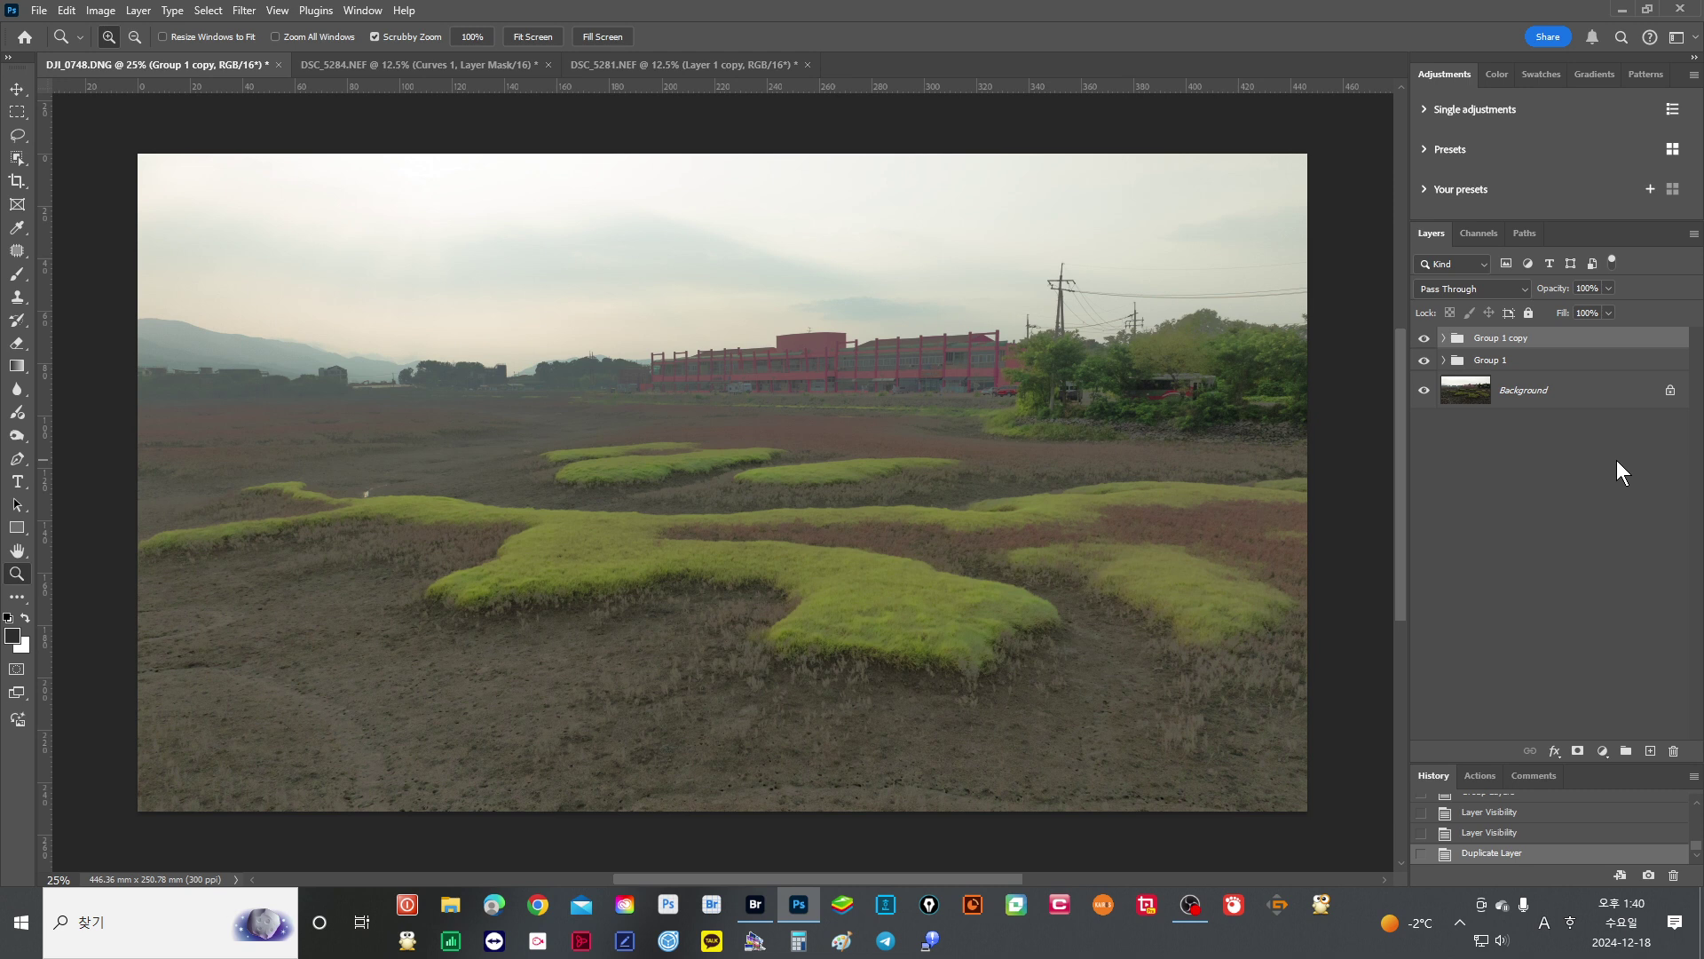
key(ctrl+z)
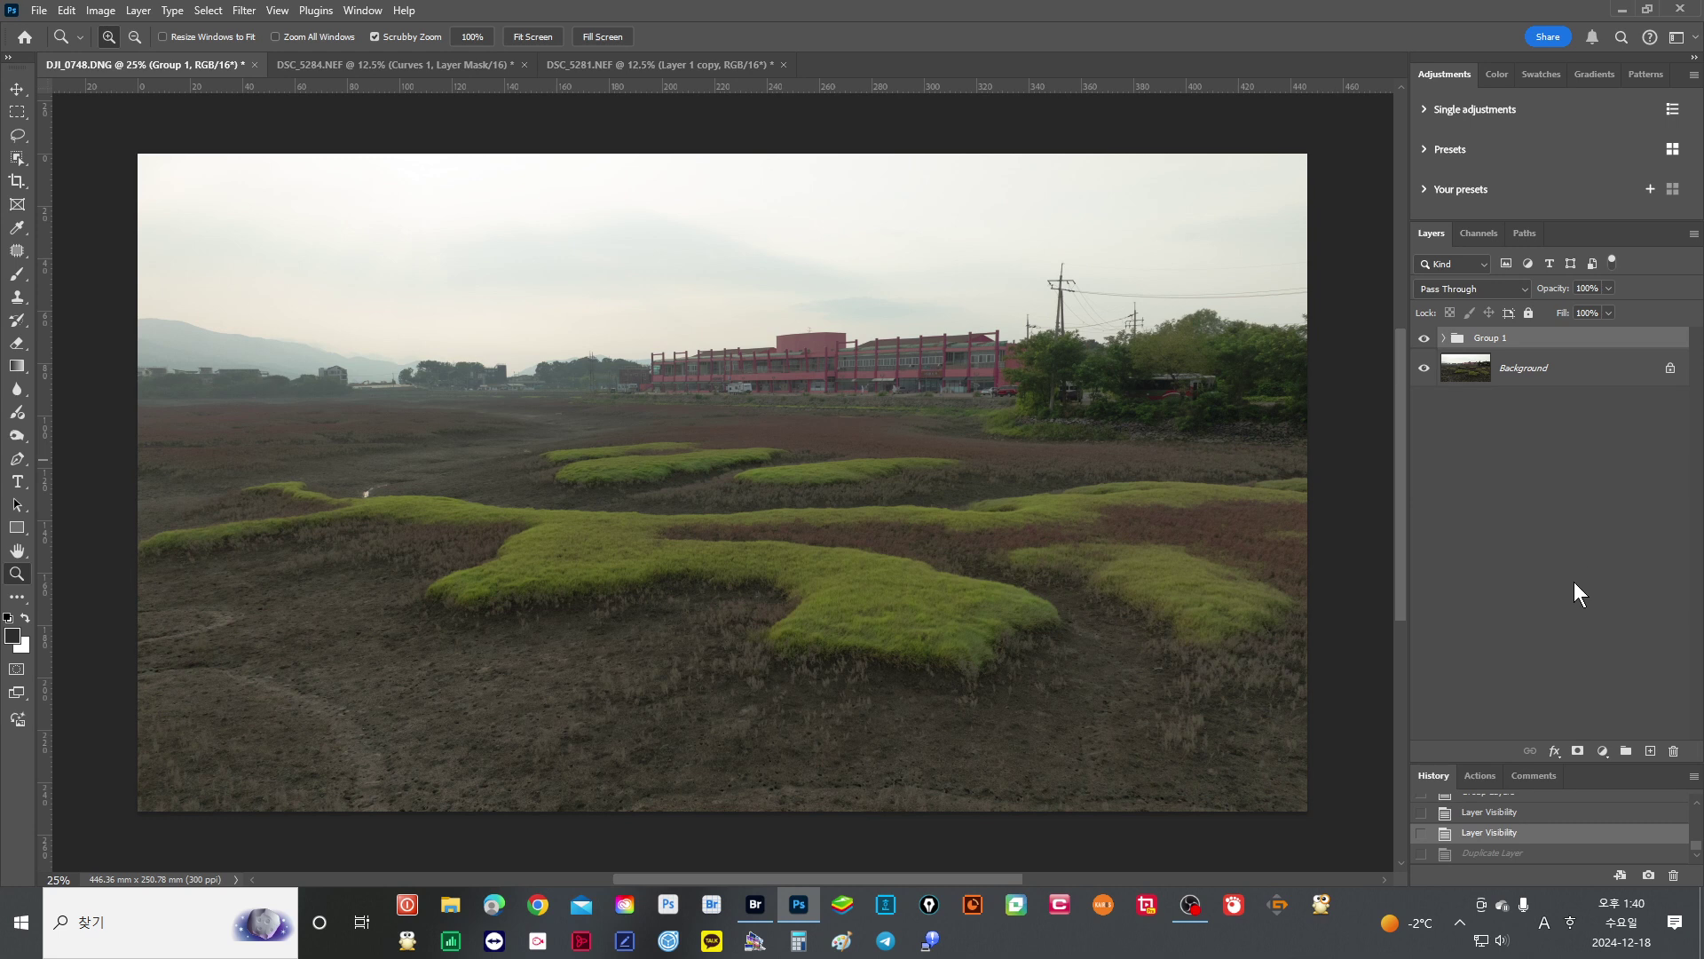
Stamp all visible layers into a new layer above the group, duplicate it, and set the duplicate's blend mode to Overlay.
key(ctrl+shift+alt+e)
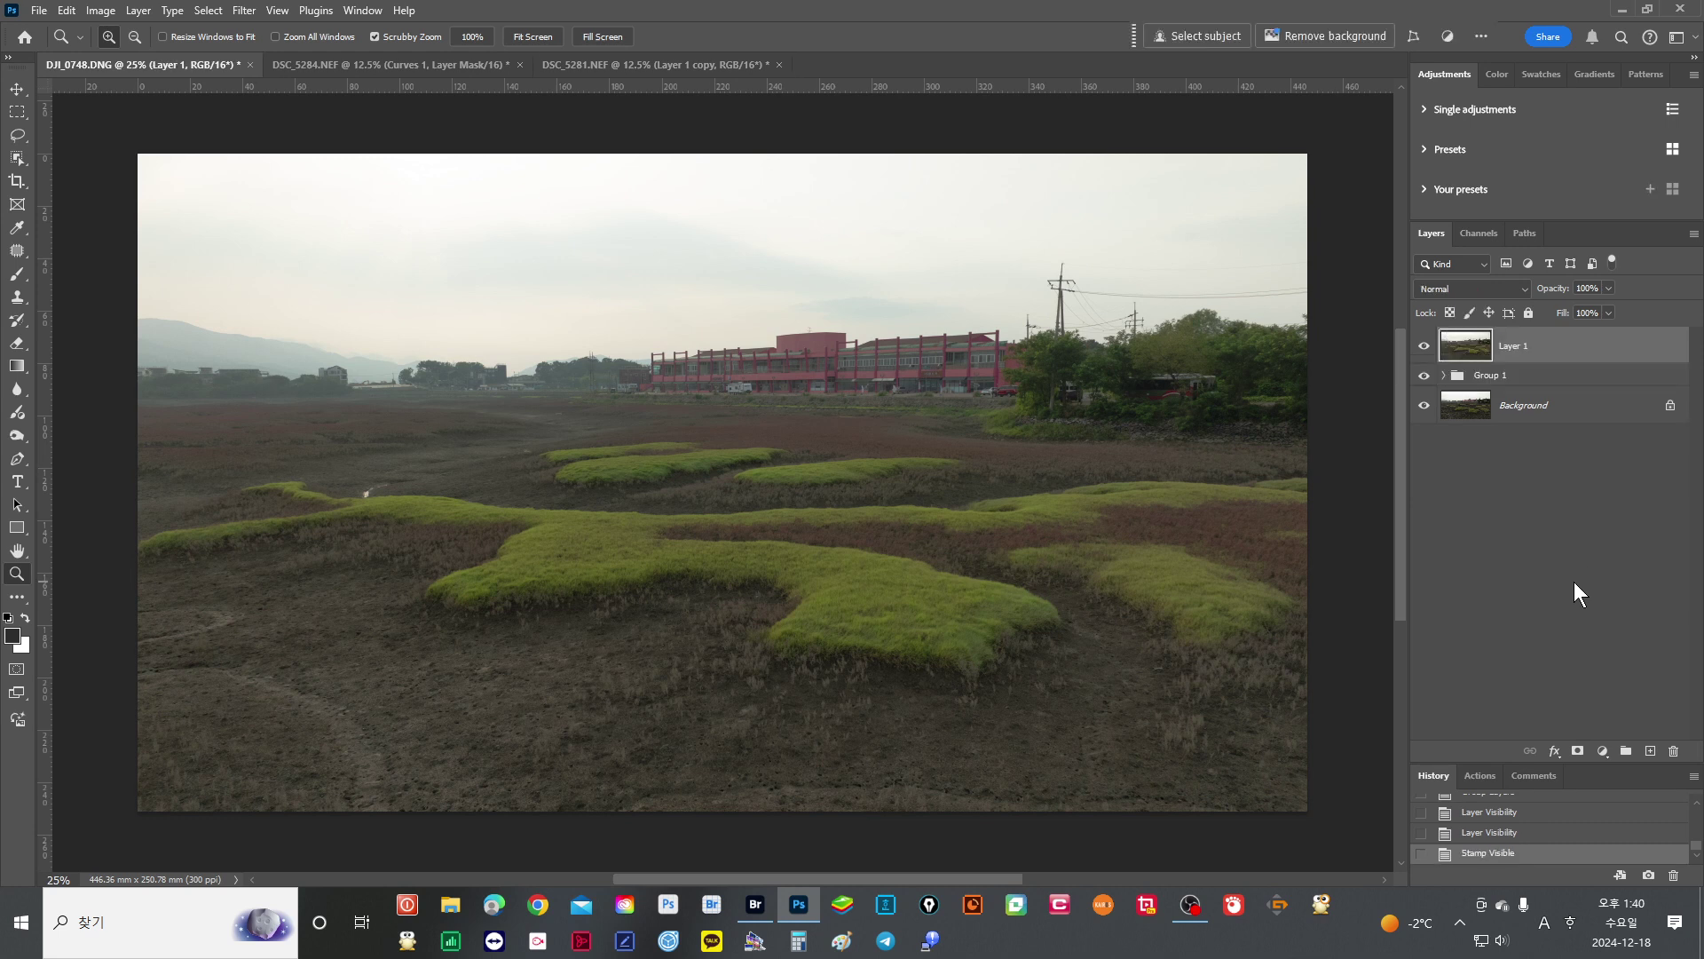
key(ctrl+j)
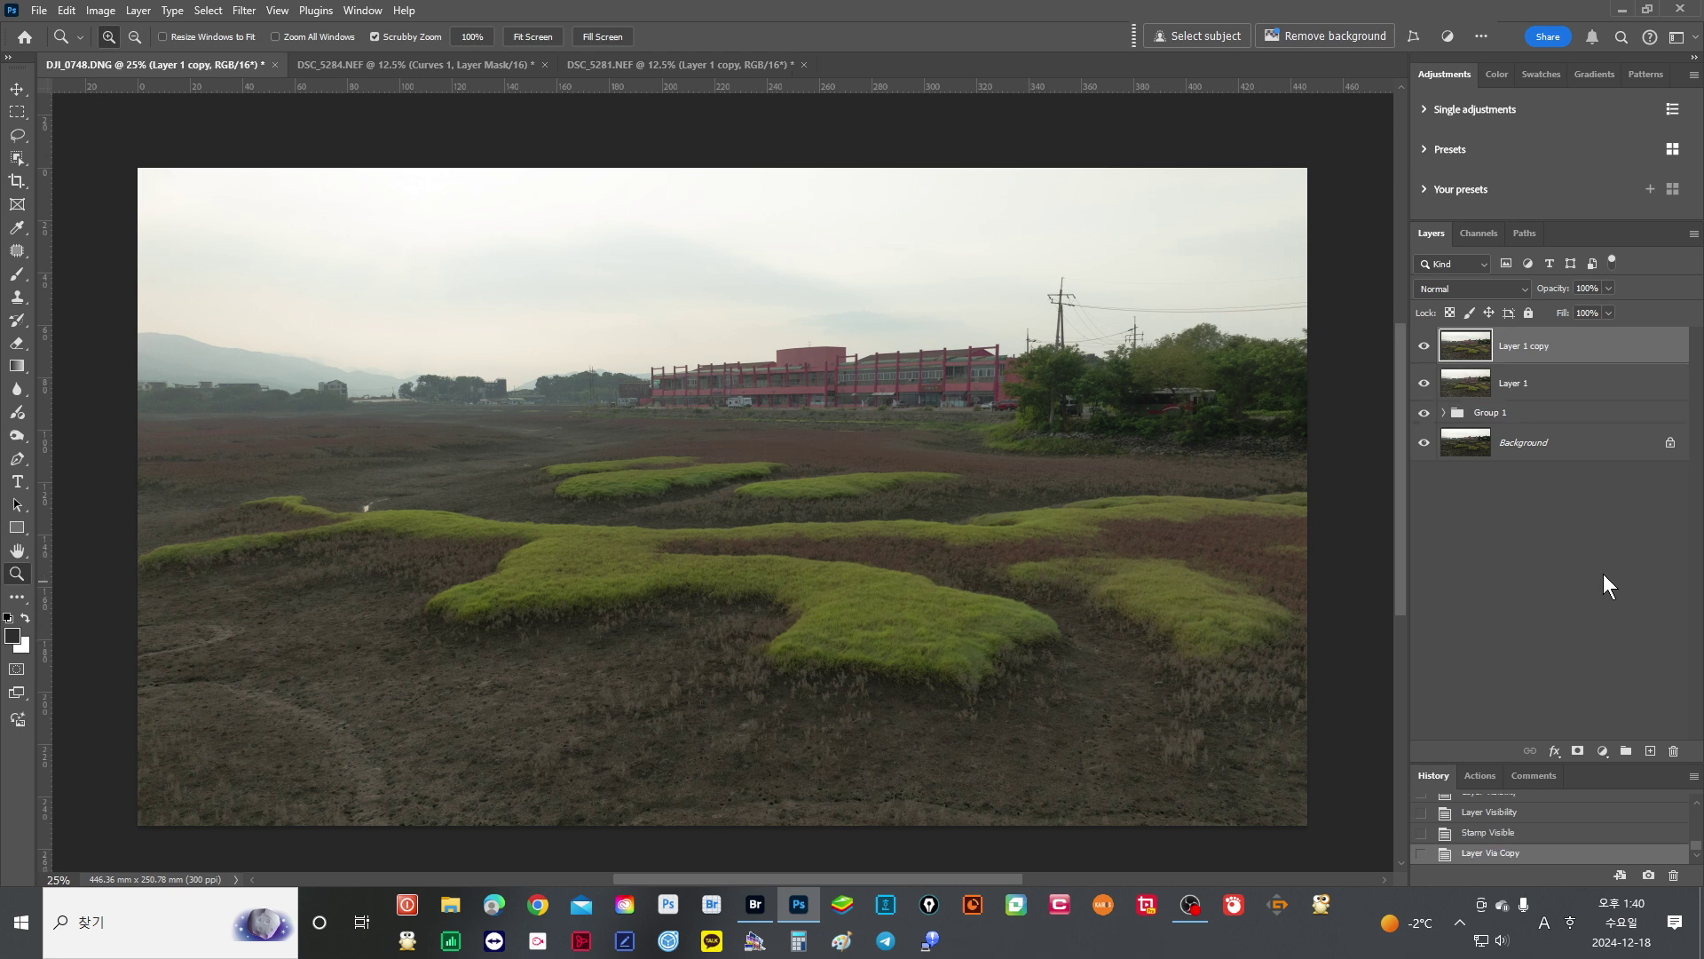
click(1521, 290)
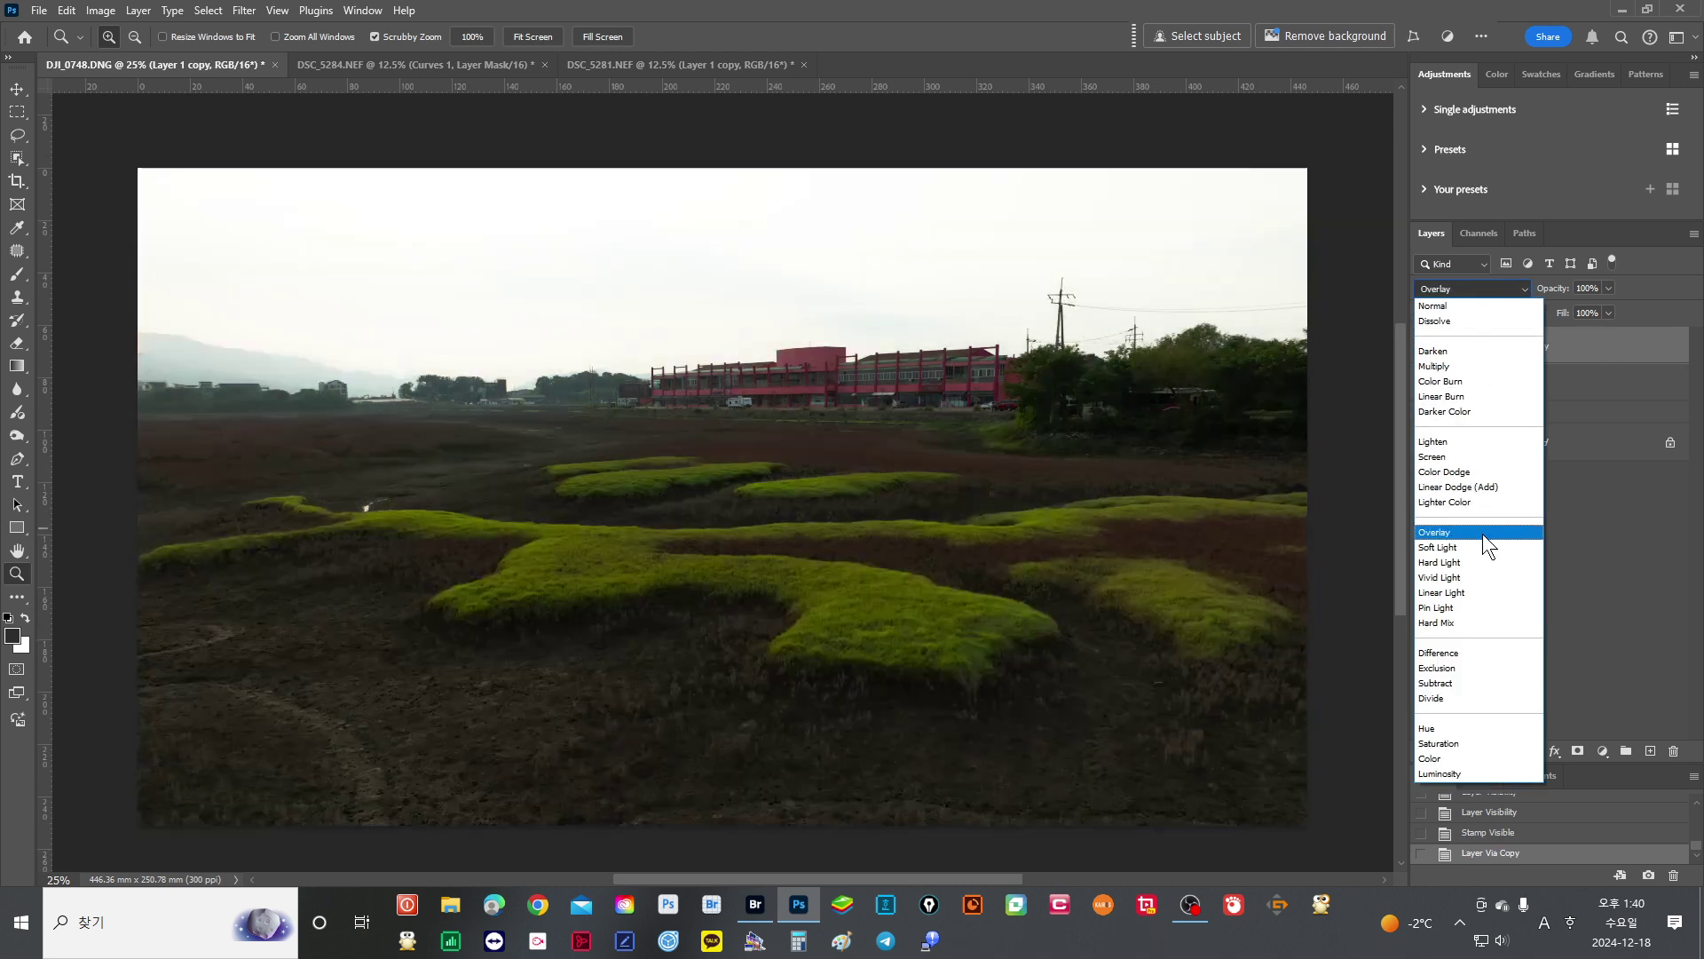
click(1483, 534)
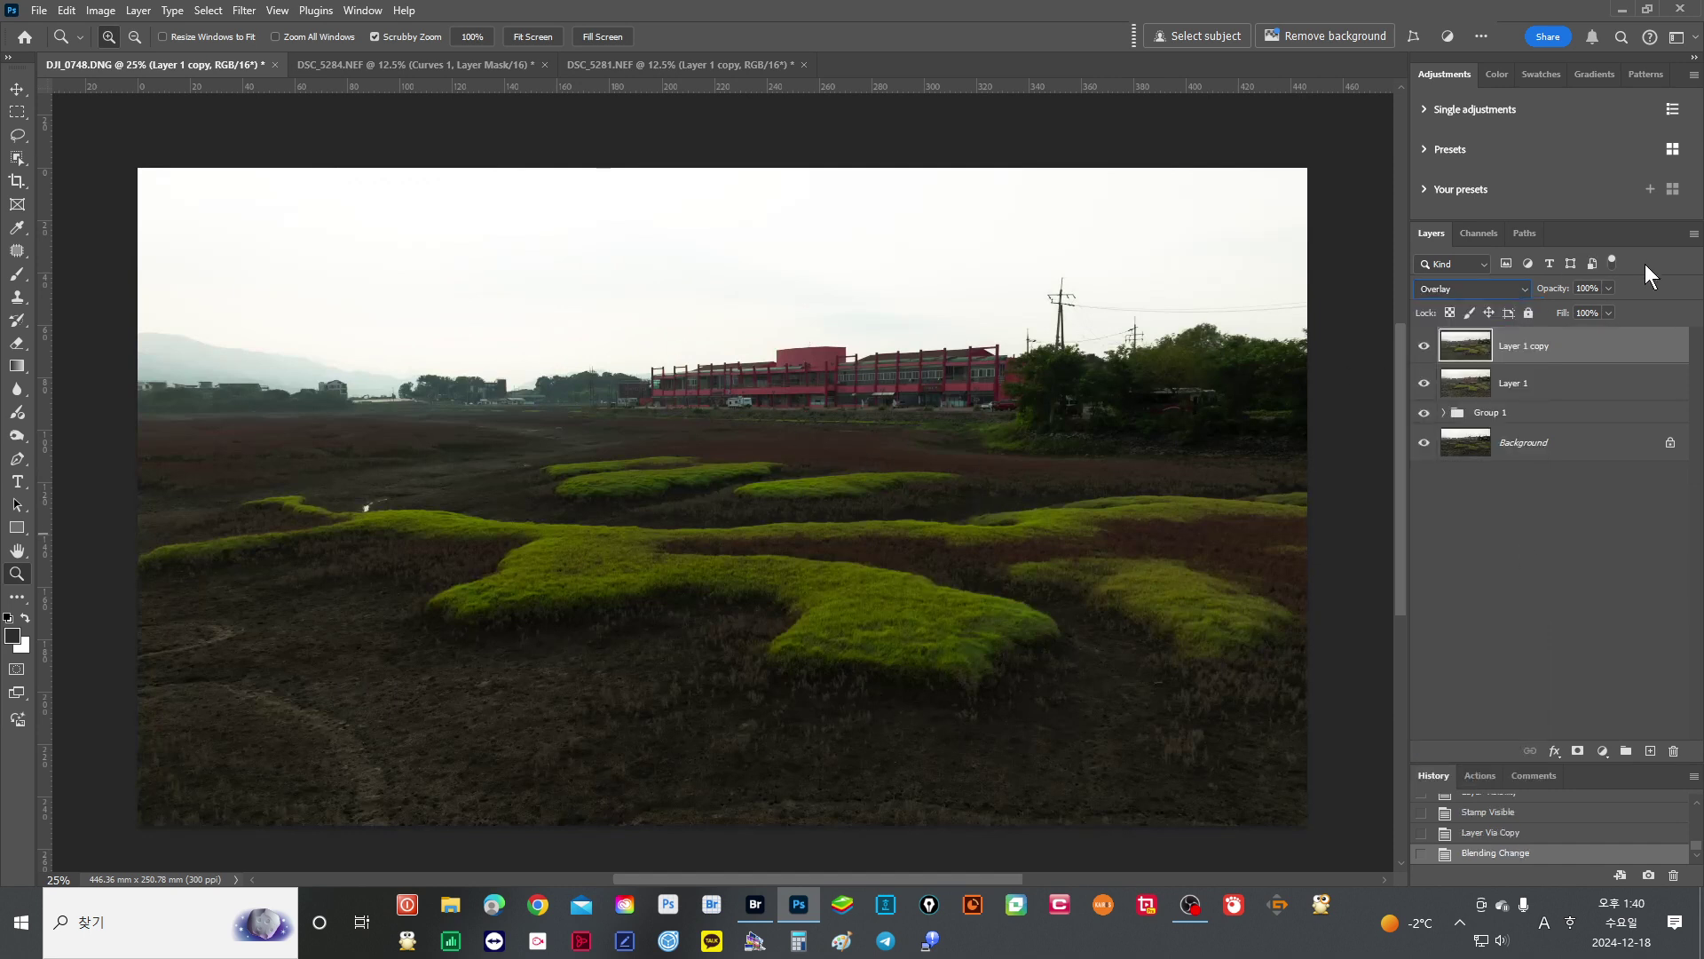
Set the Overlay layer's opacity to 33%.
click(1607, 287)
drag(1512, 307, 1519, 307)
click(1546, 307)
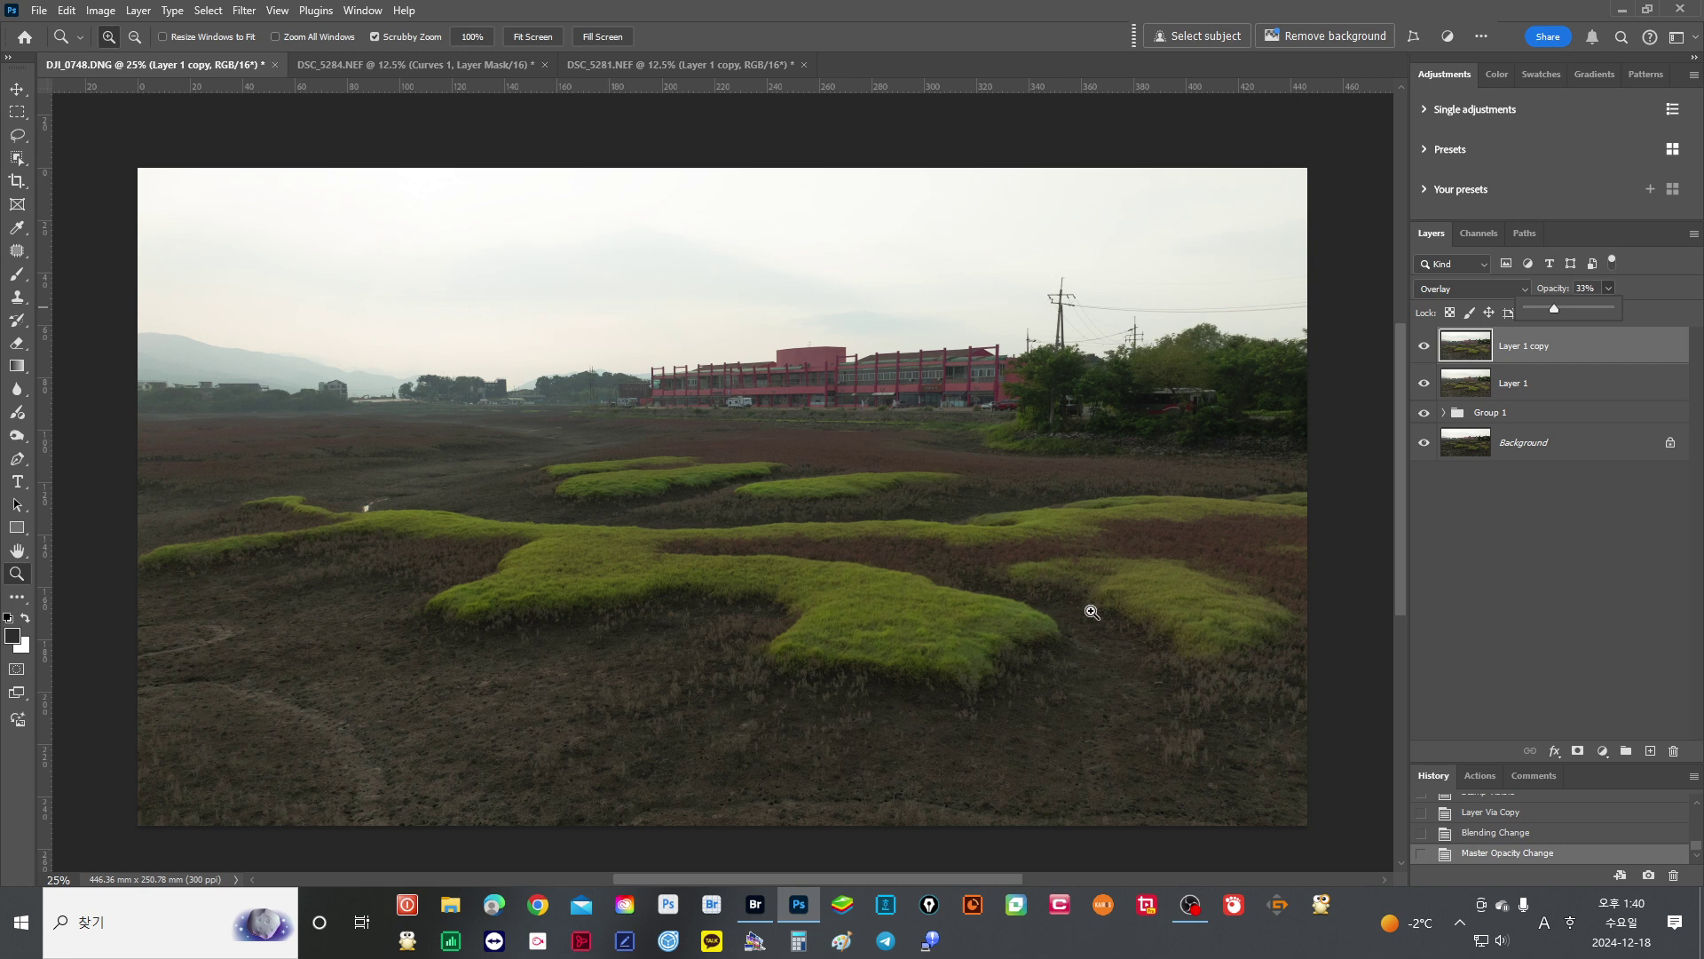
scroll(1359, 750, down, 1)
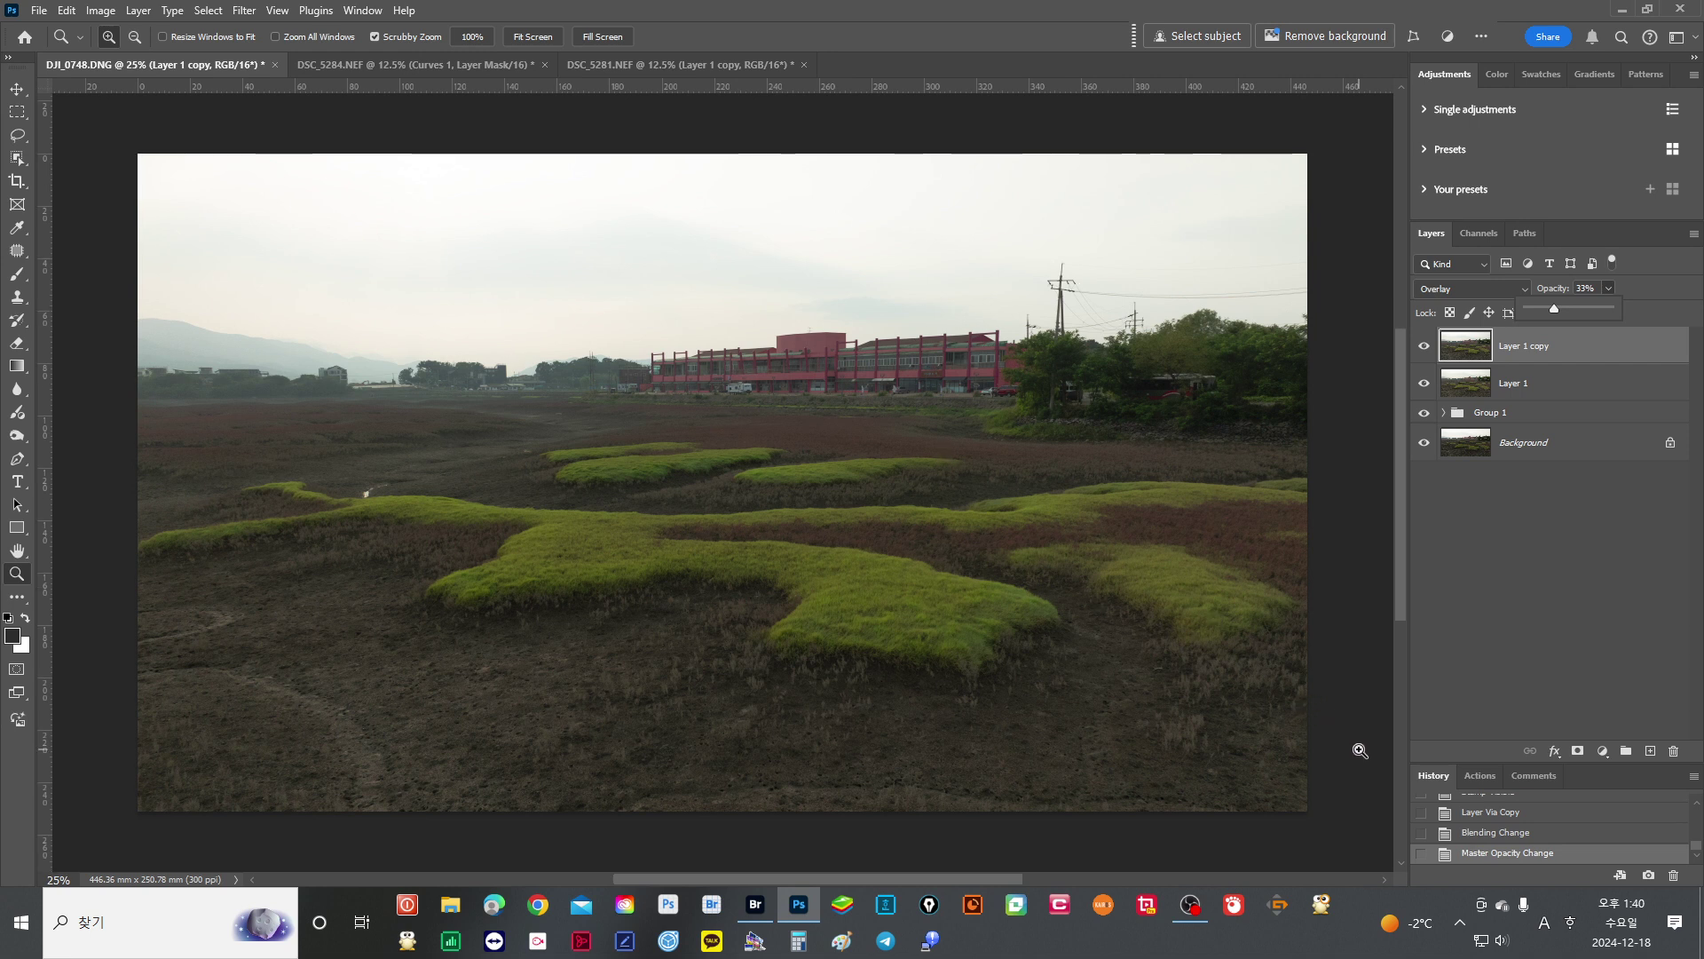